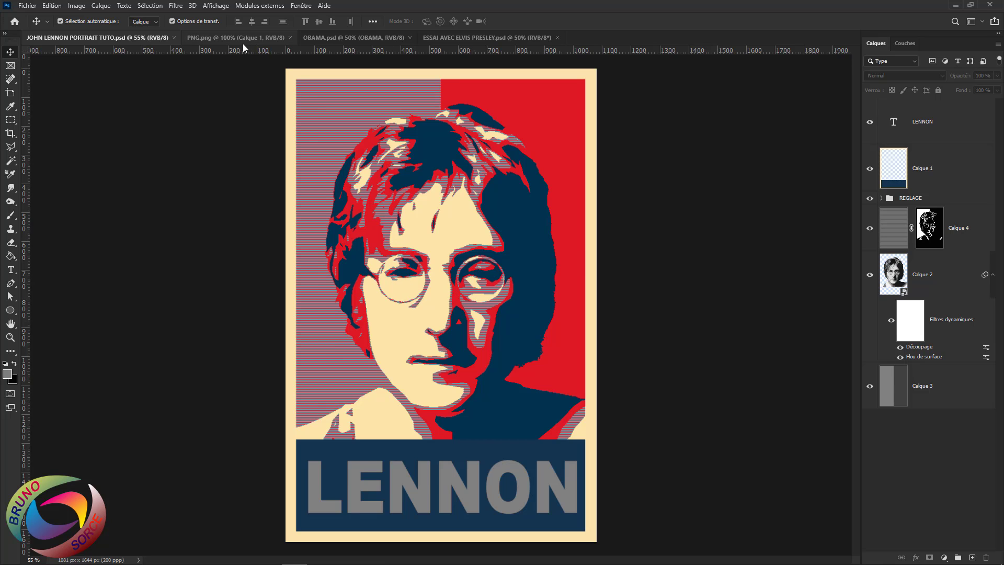
- Examine the finished OBAMA and ELVIS poster documents, and return to the JOHN LENNON PORTRAIT TUTO document
left_click(333, 39)
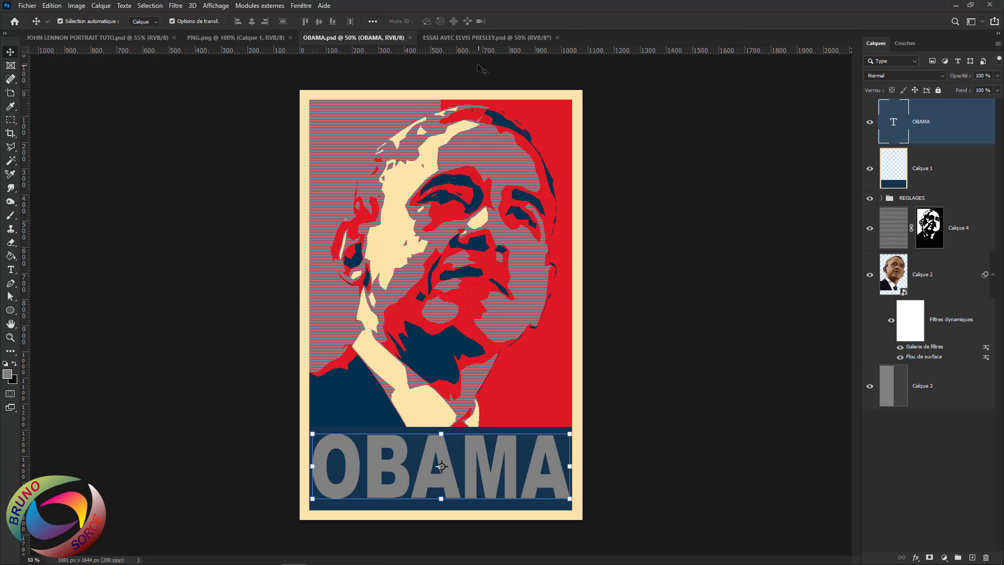
left_click(472, 37)
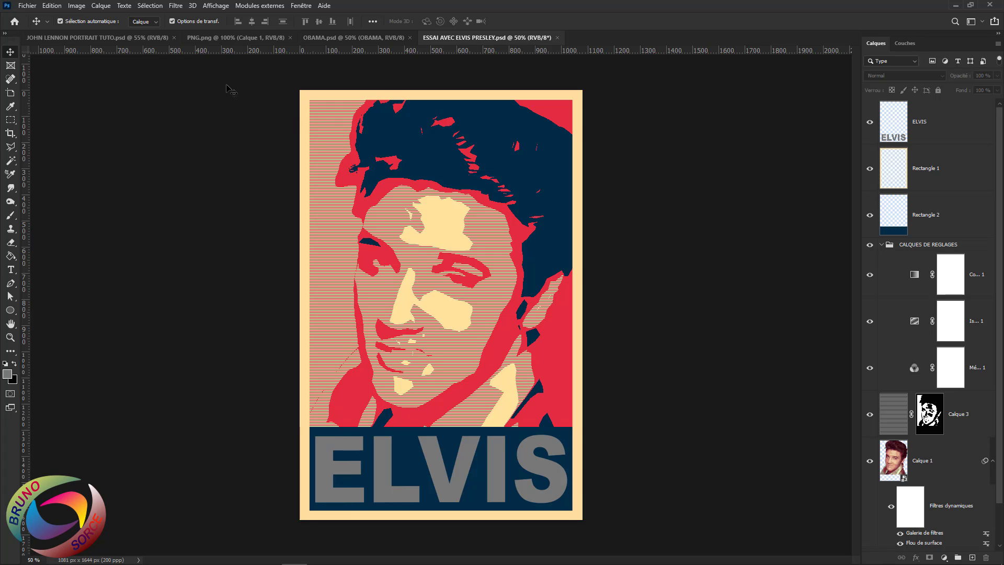
left_click(135, 40)
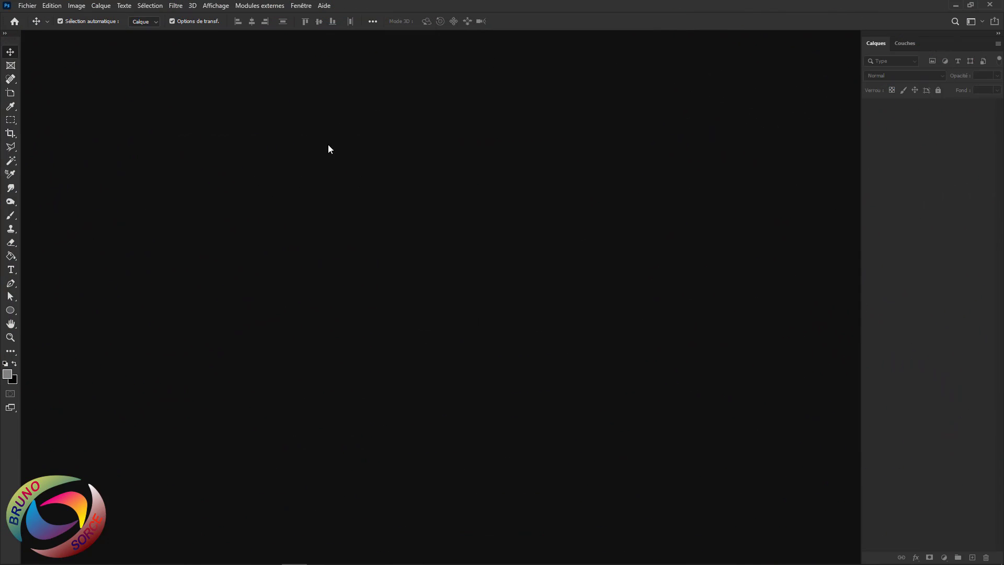
- Create a new 1081 × 1644 pixel document at 200 pixels/inch in RGB colour mode with transparent background contents
left_click(28, 7)
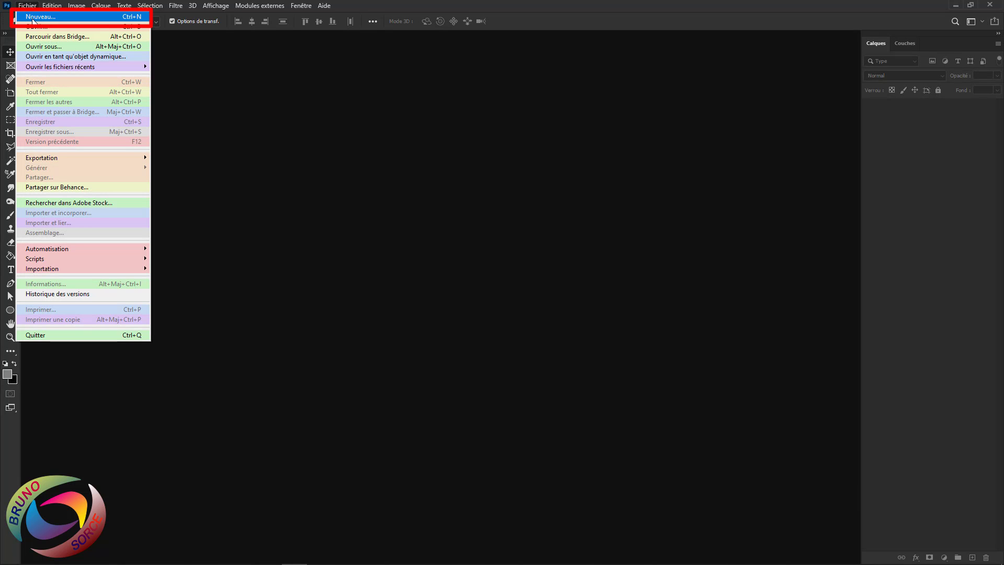
left_click(32, 17)
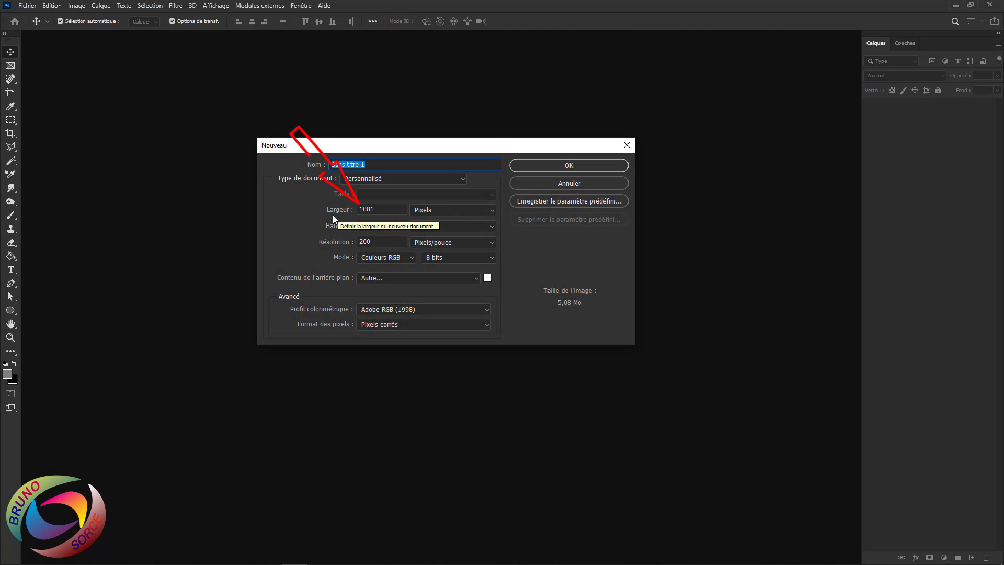
left_click(427, 209)
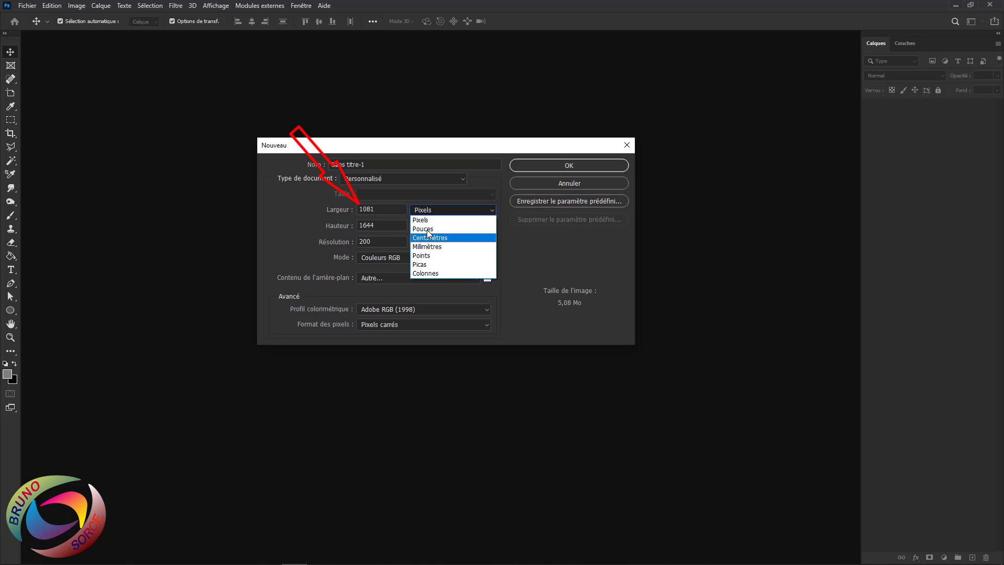
left_click(425, 220)
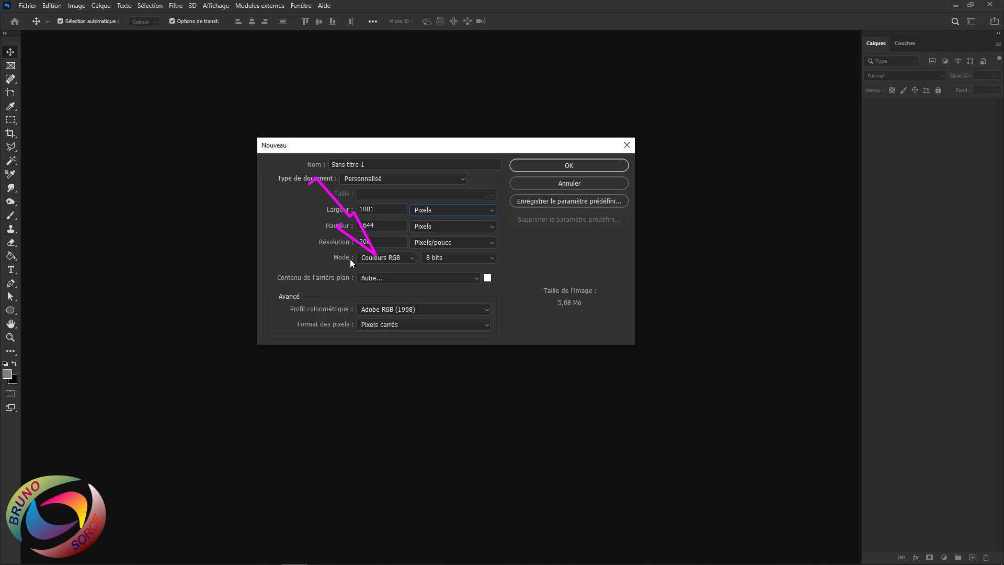
left_click(395, 261)
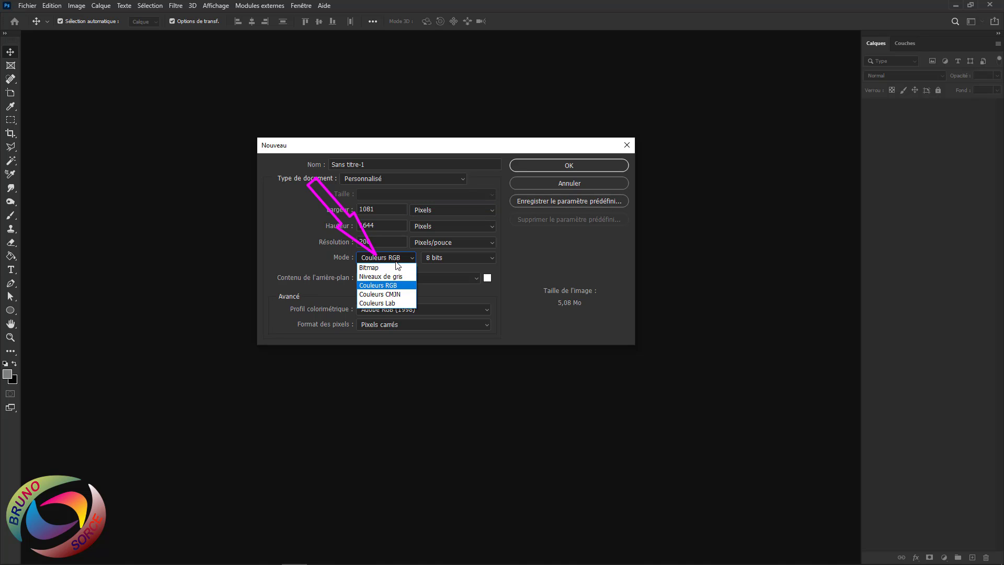
left_click(389, 284)
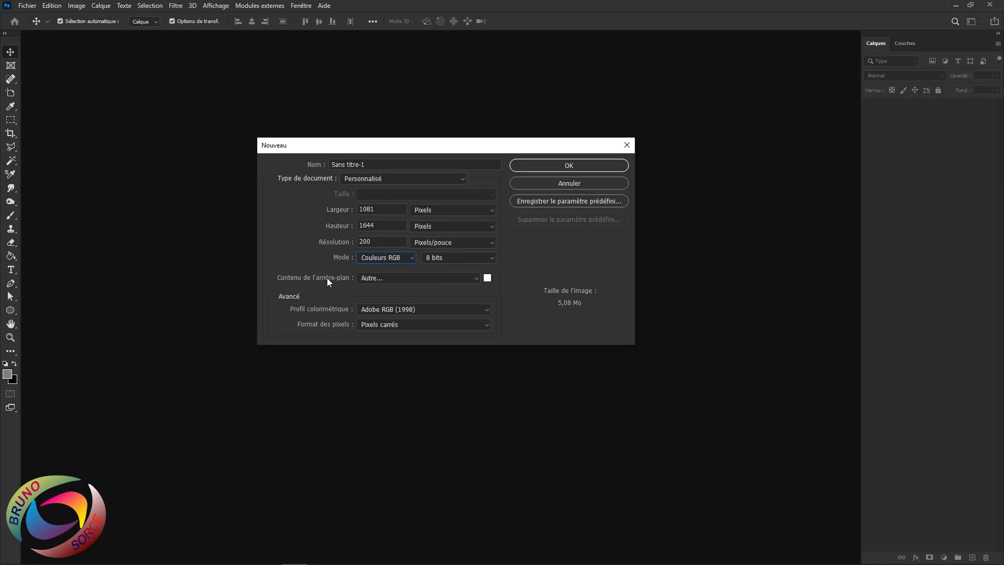
left_click(384, 276)
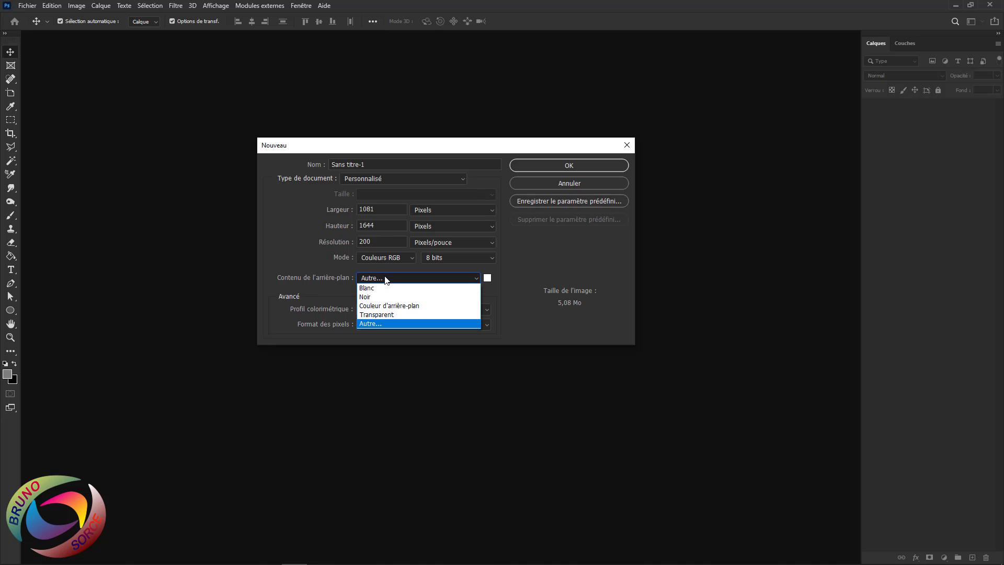
left_click(380, 315)
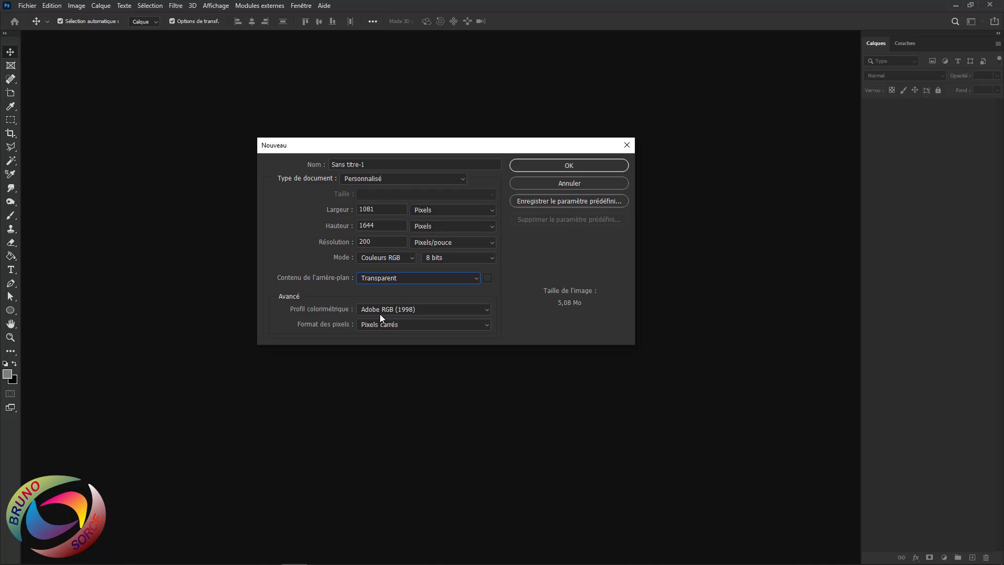
left_click(561, 166)
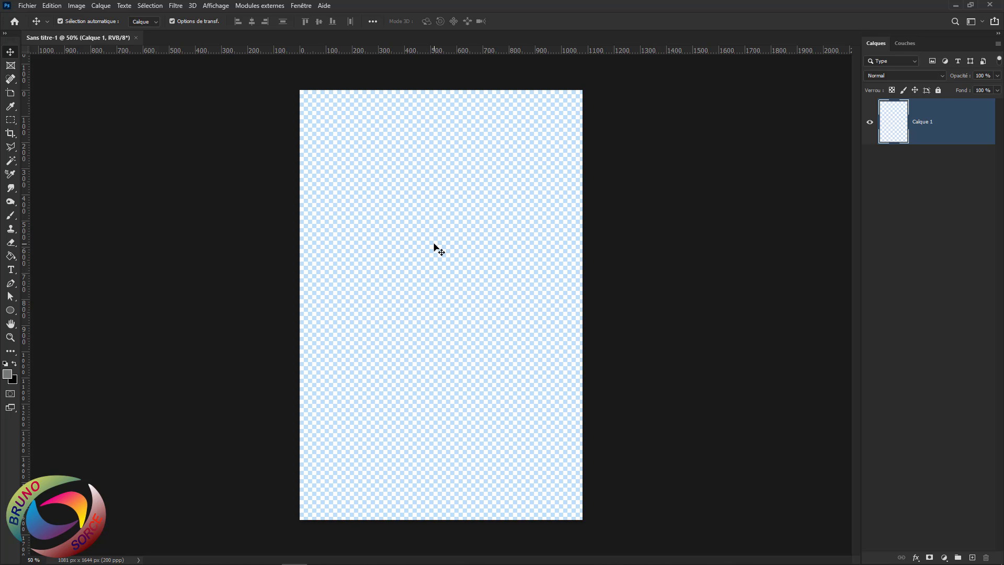
- Set up the Rectangle tool in shape mode with no fill and stroke colour FCE3AB
left_click(10, 312)
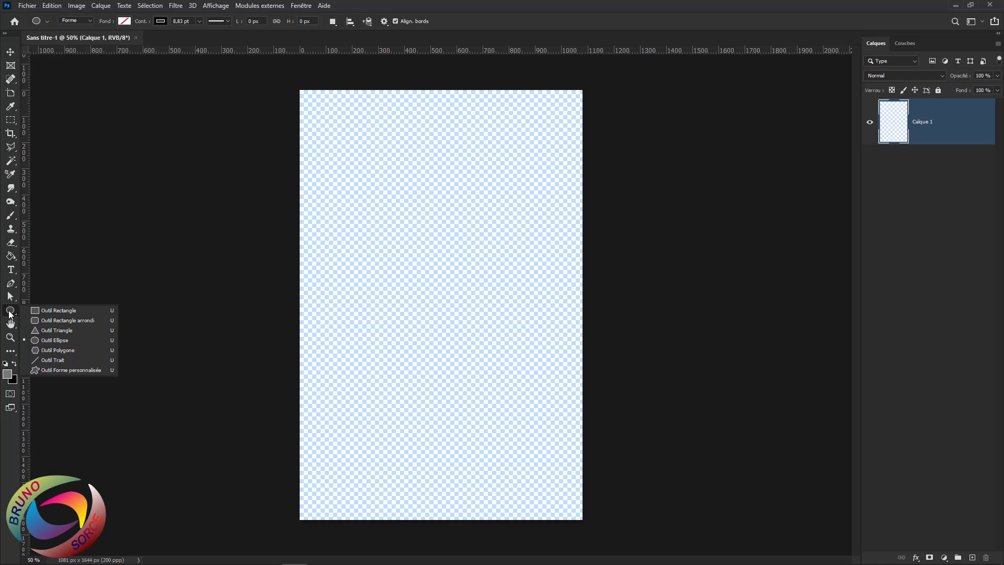
left_click(61, 309)
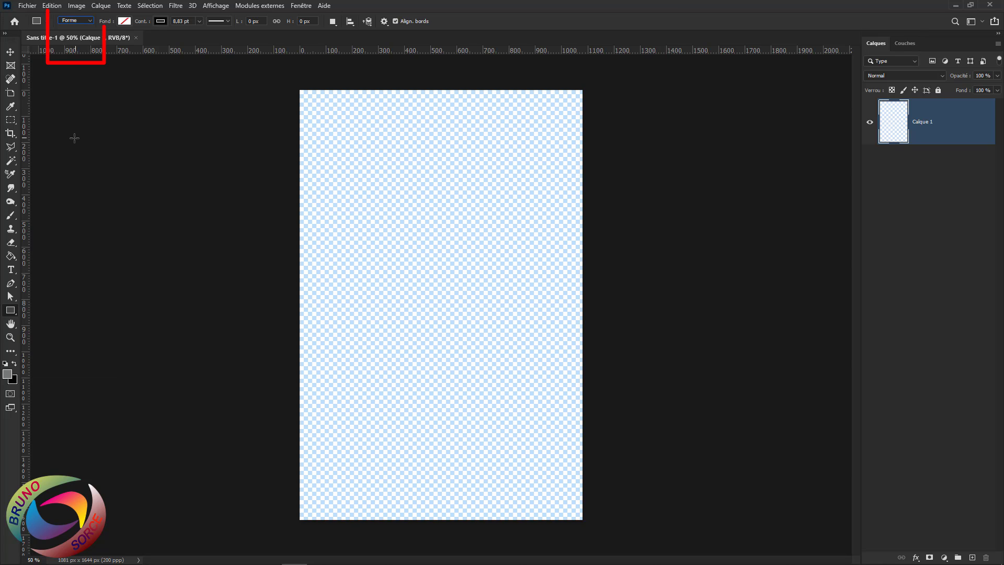
left_click(91, 25)
left_click(124, 22)
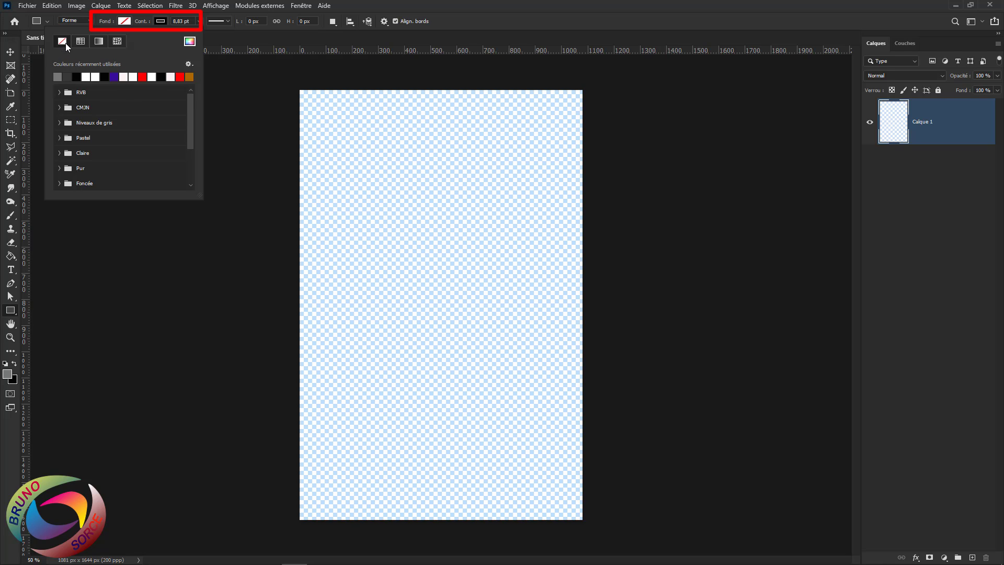
left_click(161, 21)
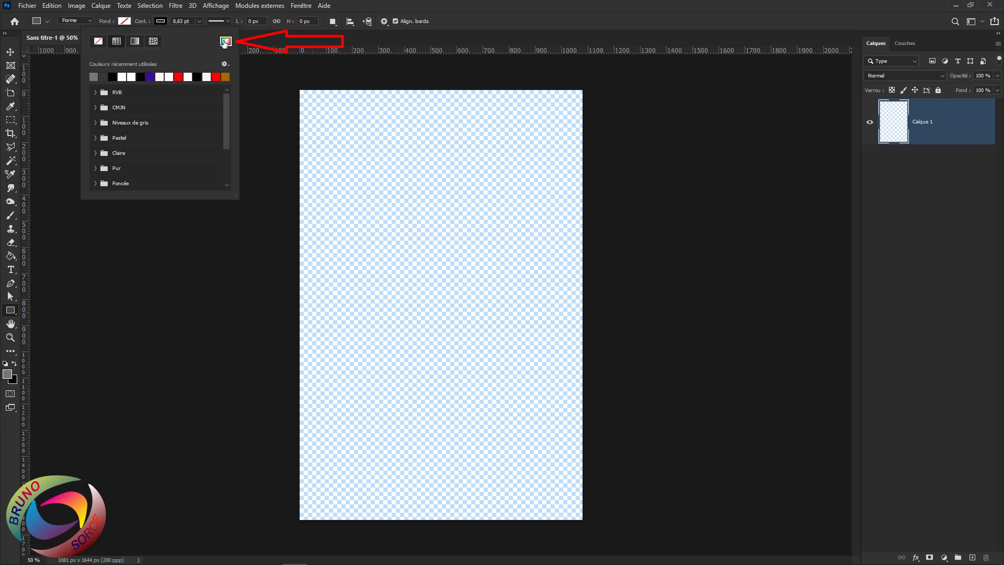
left_click(225, 43)
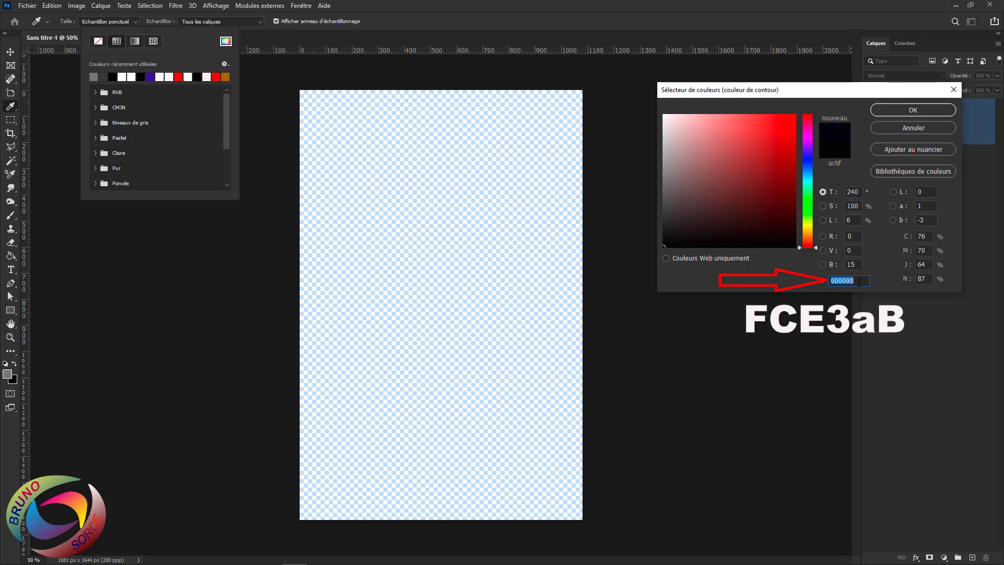
type("FCE")
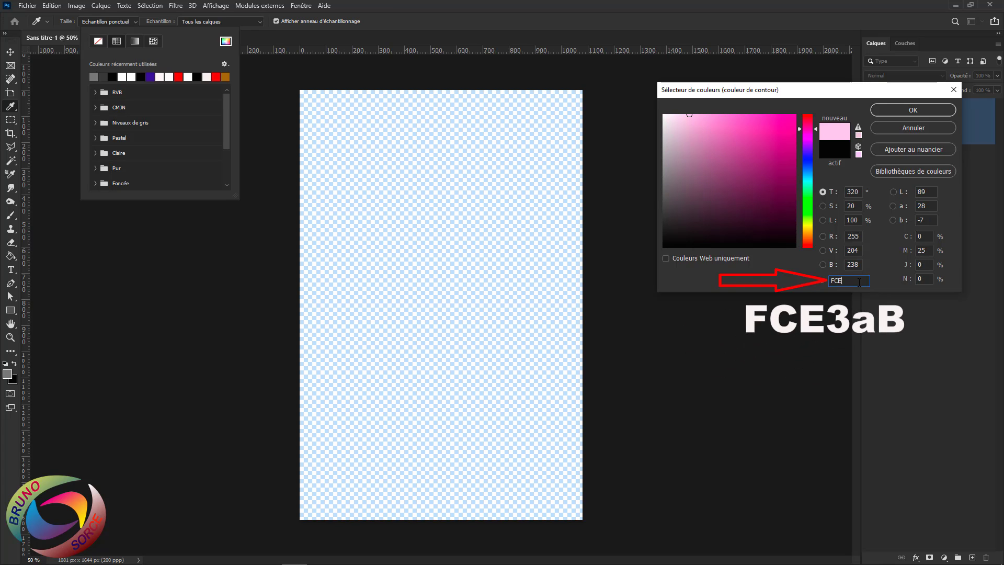
type("3a")
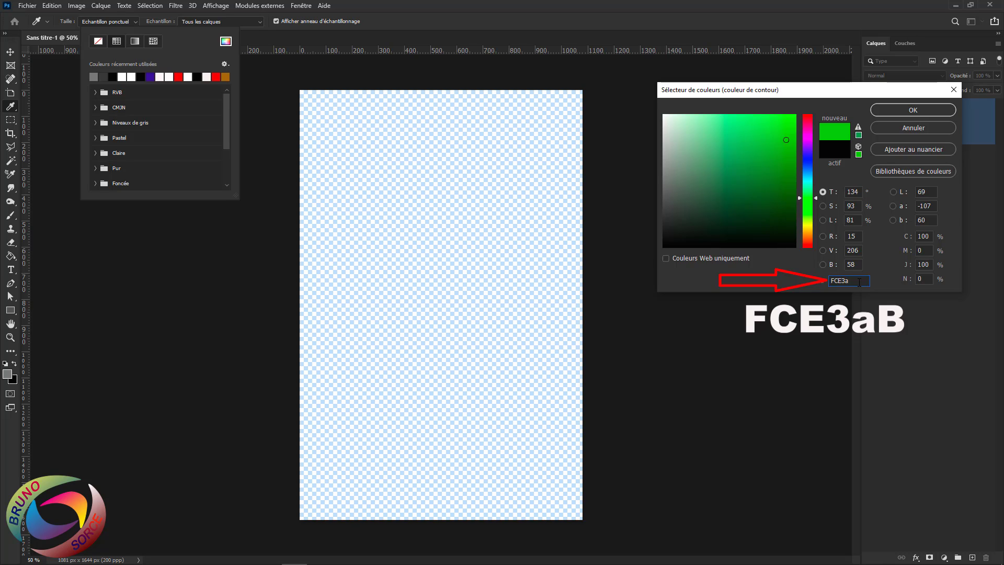
type("B")
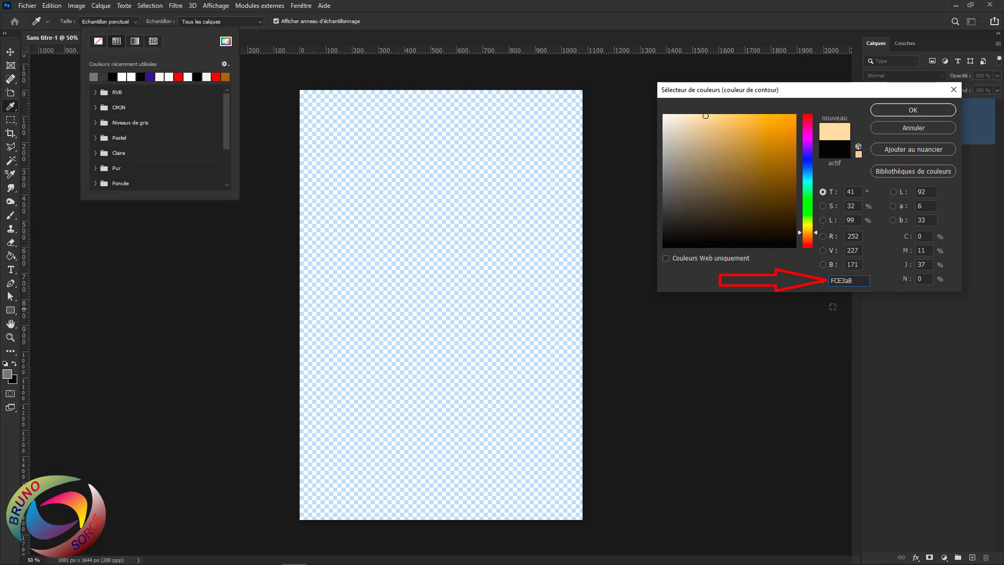
key("Return")
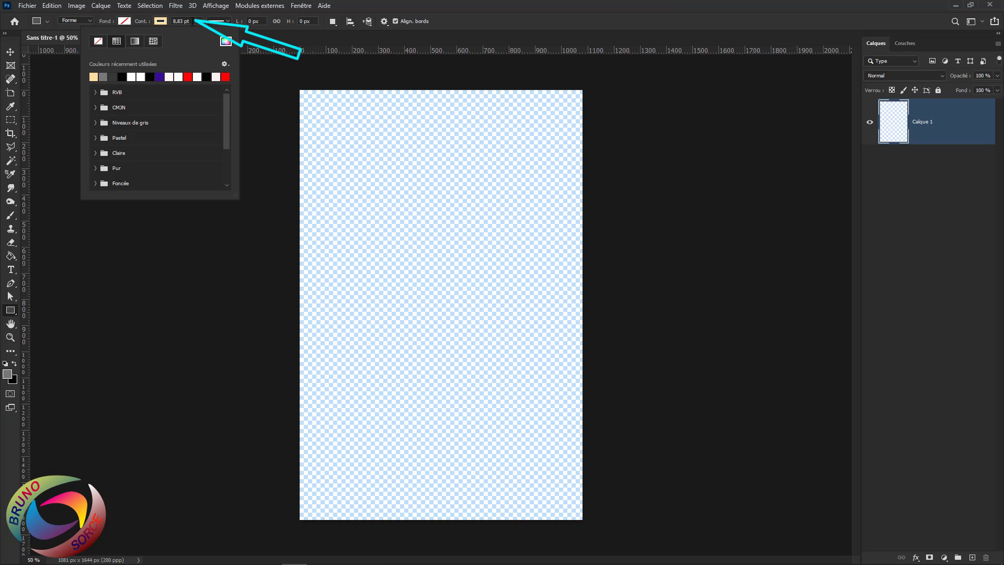
- Draw a rectangle about 1084 × 1644 px with a 28 pt stroke around the whole canvas, and rasterize its layer
left_click(194, 21)
left_click_drag(194, 21, 173, 21)
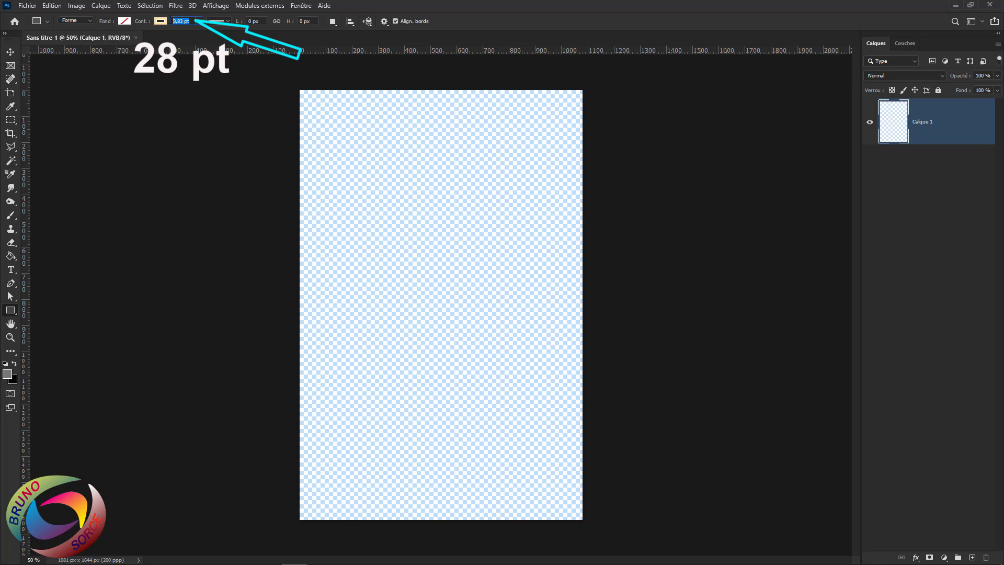
type("28")
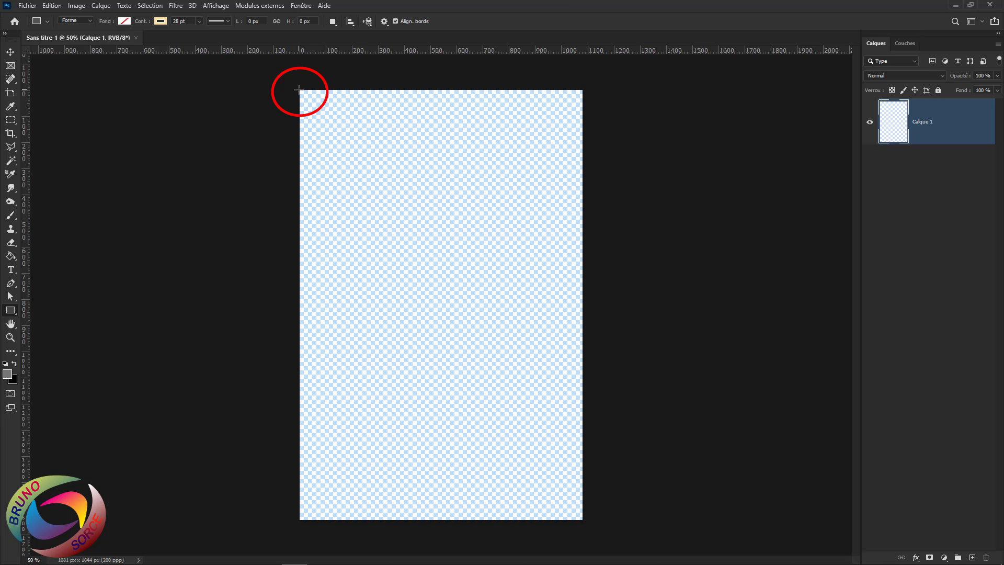
mouse_move(298, 89)
left_mouse_down()
mouse_move(369, 197)
mouse_move(509, 349)
mouse_move(573, 468)
mouse_move(582, 519)
left_mouse_up()
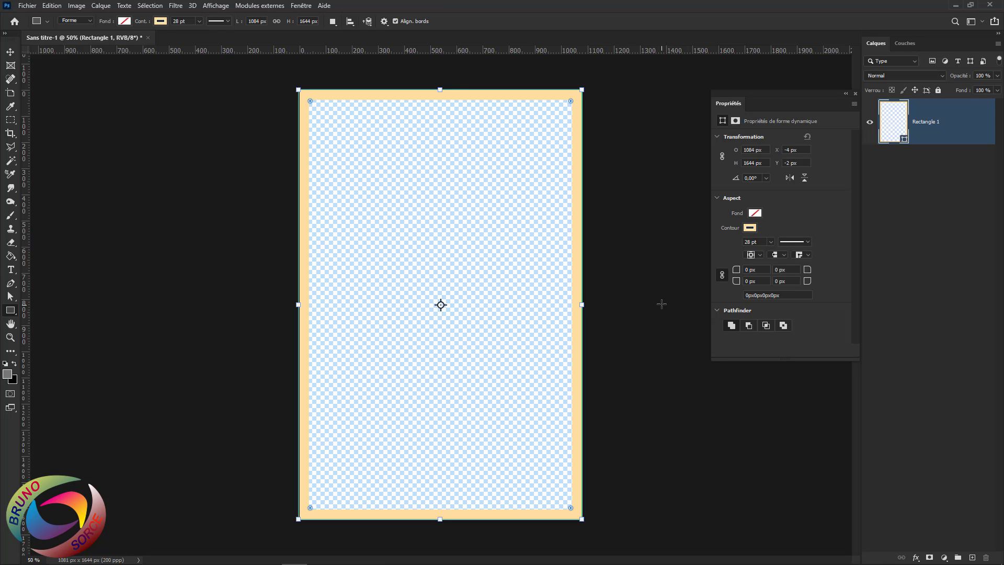
left_click(855, 95)
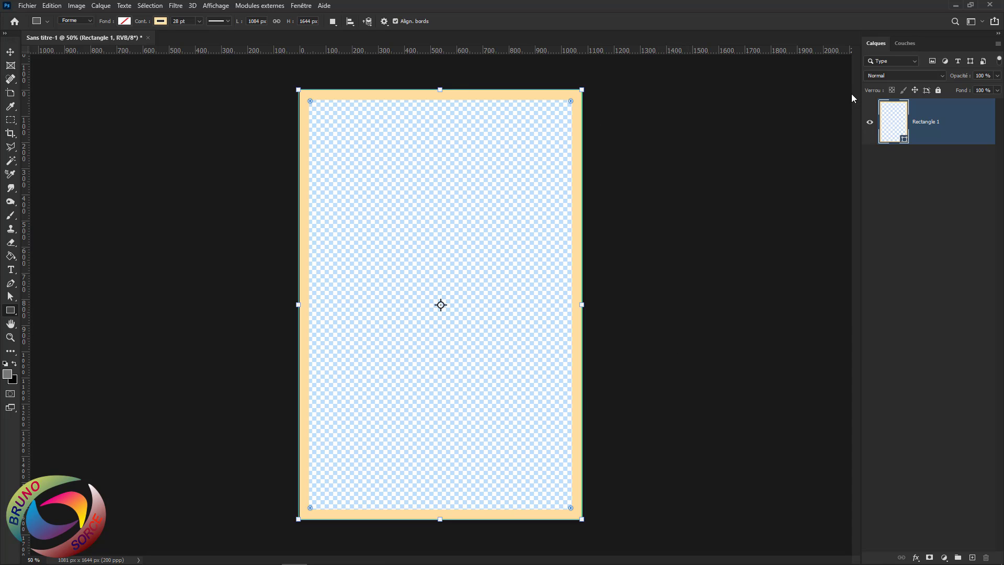
right_click(948, 132)
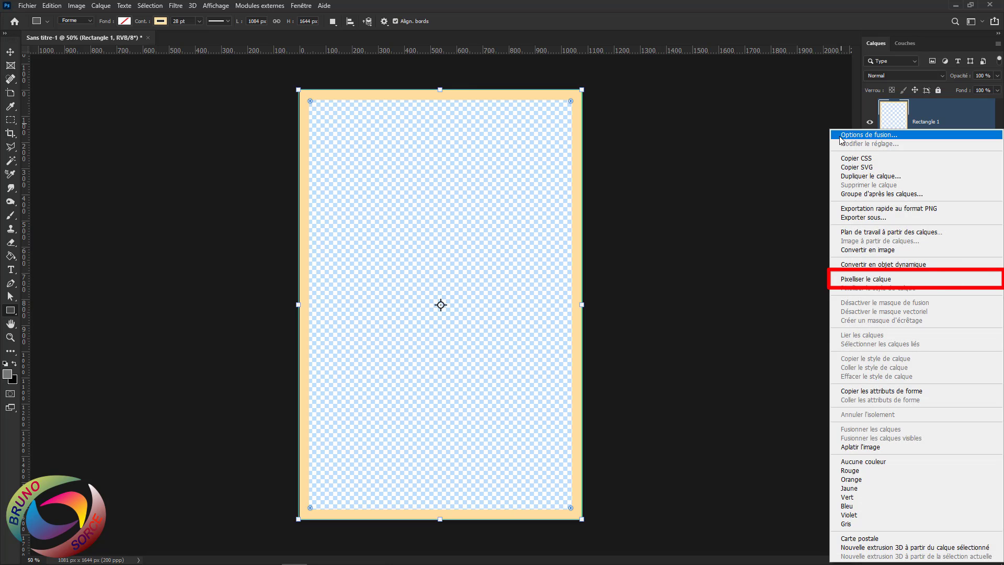
left_click(855, 280)
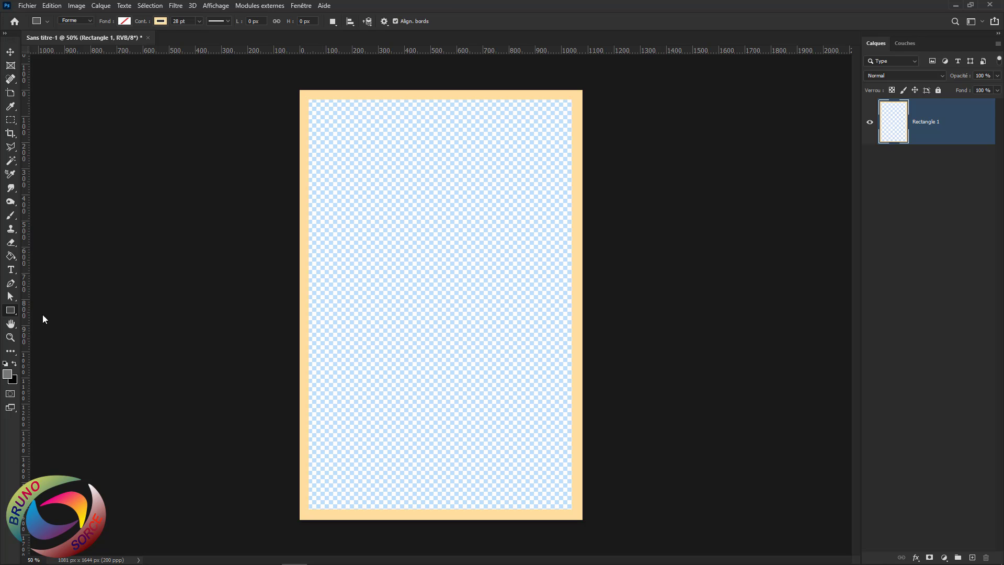
- Draw a rectangle about 1149 × 336 px with fill 14334E across the canvas's lower edge, and move its layer below the frame layer
left_click(11, 310)
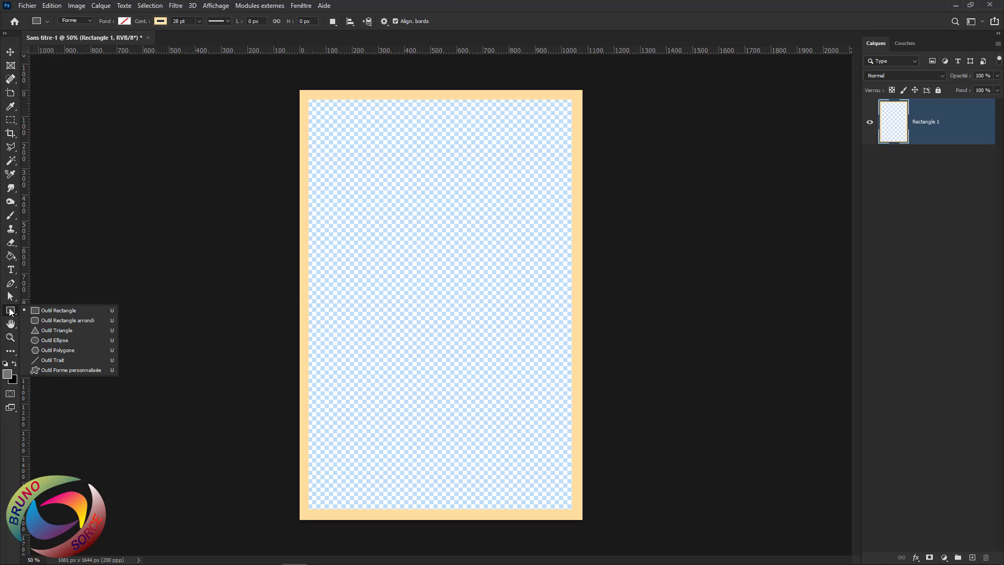
left_click(59, 310)
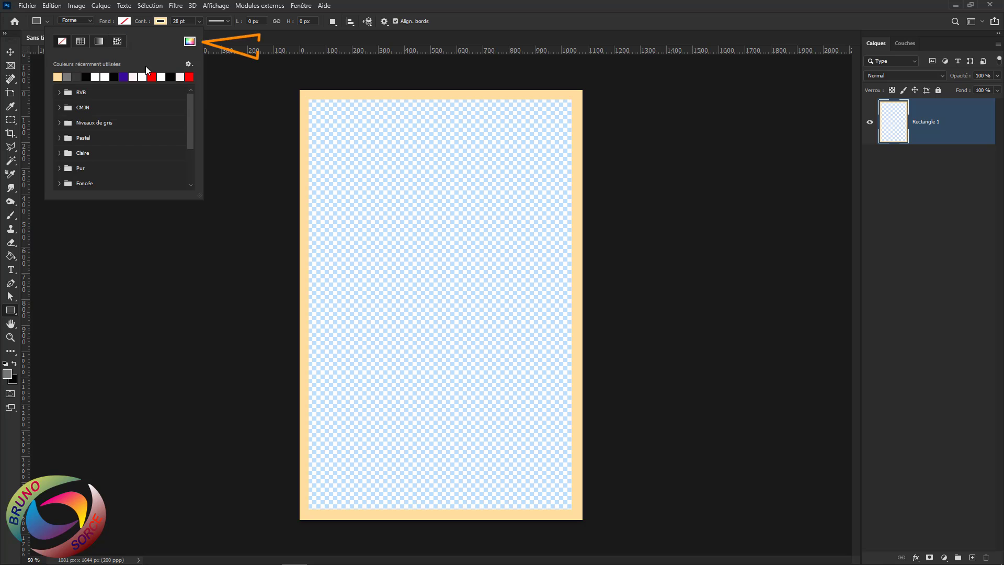
left_click(190, 42)
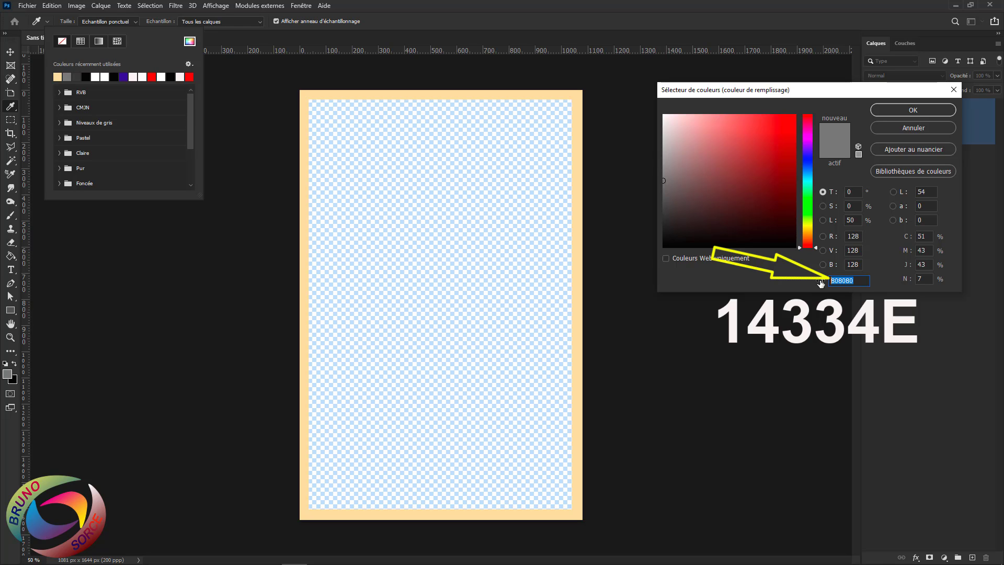
type("14334")
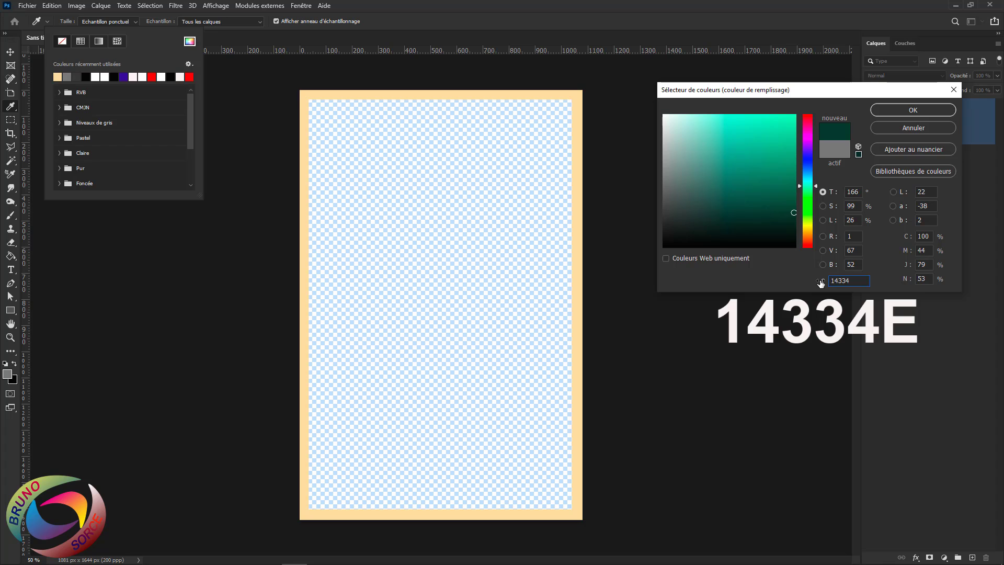
type("E")
left_click(912, 111)
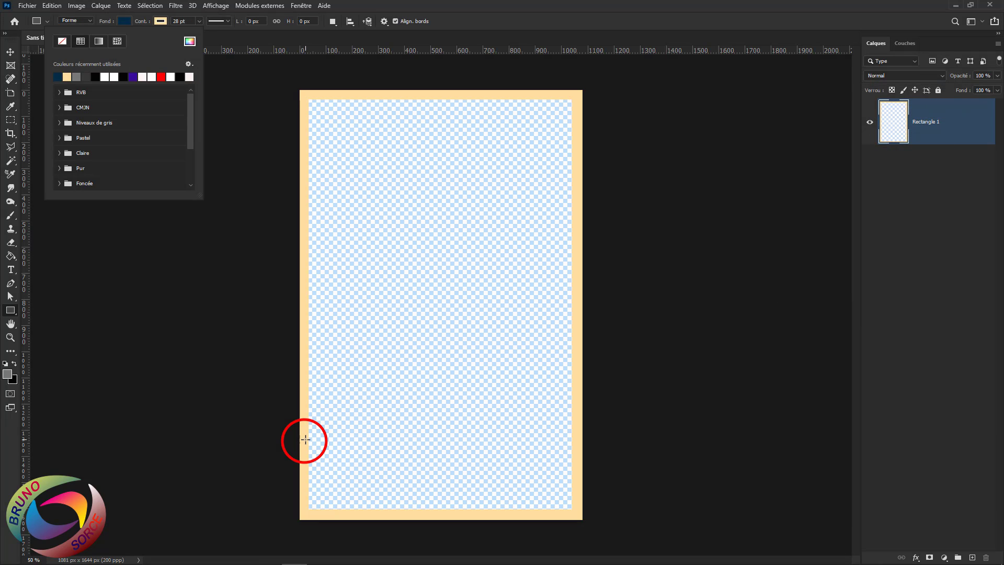
left_click_drag(305, 439, 596, 527)
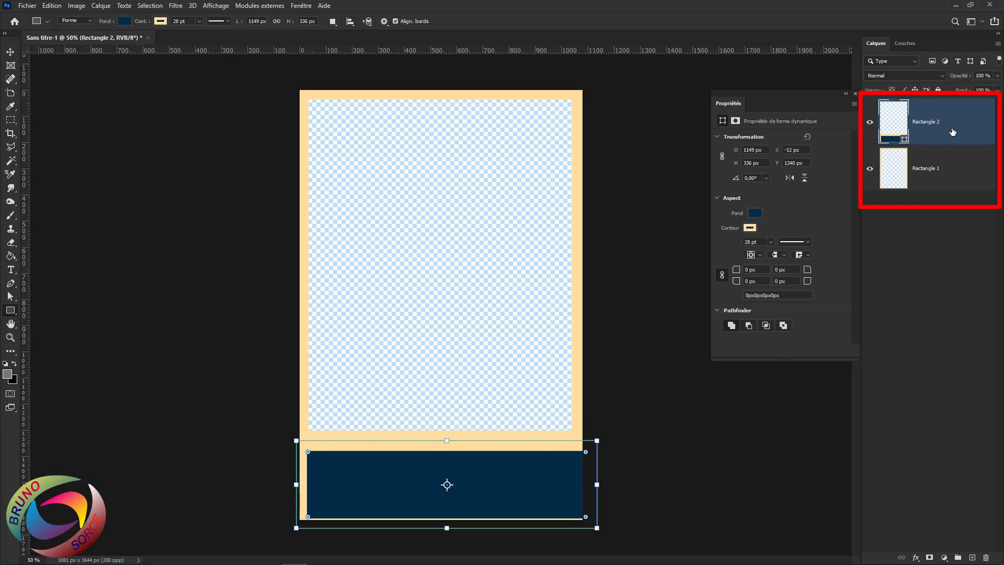
left_click_drag(952, 131, 954, 190)
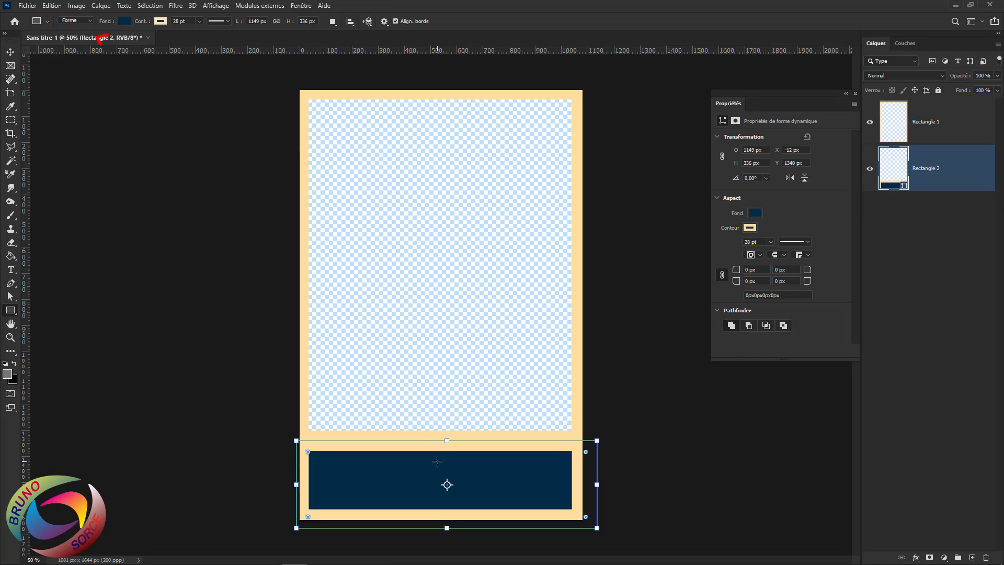
- Remove the stroke from the dark blue rectangle at the base of the poster
left_click(161, 22)
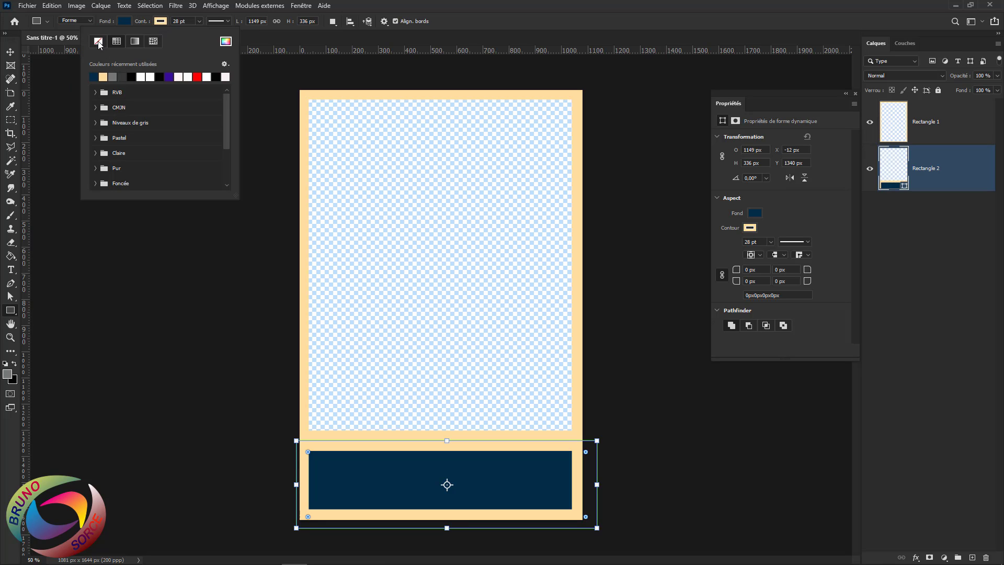
left_click(98, 42)
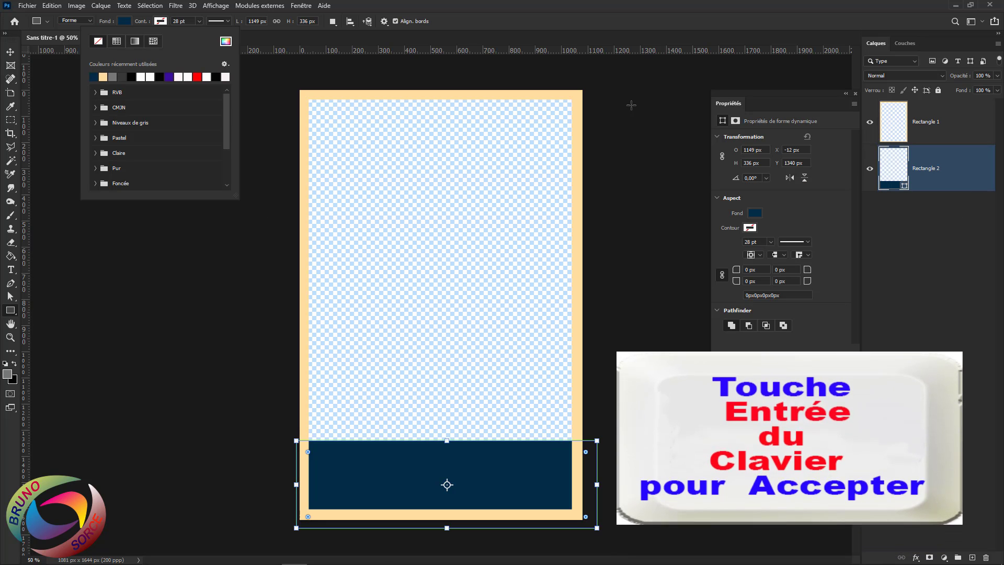
key("Return")
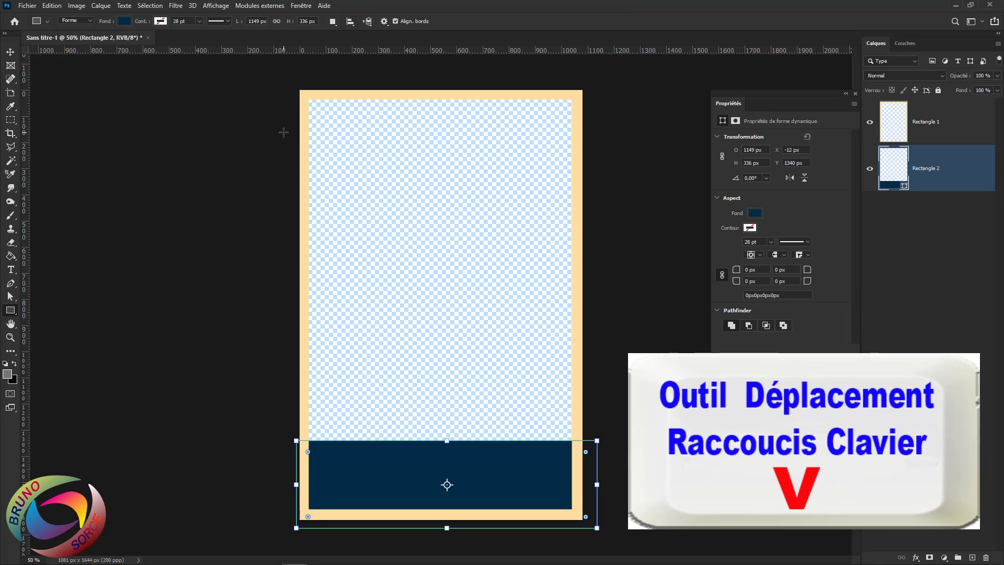
- Enlarge the blue rectangle proportionally to about 1398 × 409 px, reposition it to span the canvas's lower edge, and close its properties
key("v")
left_click(374, 190)
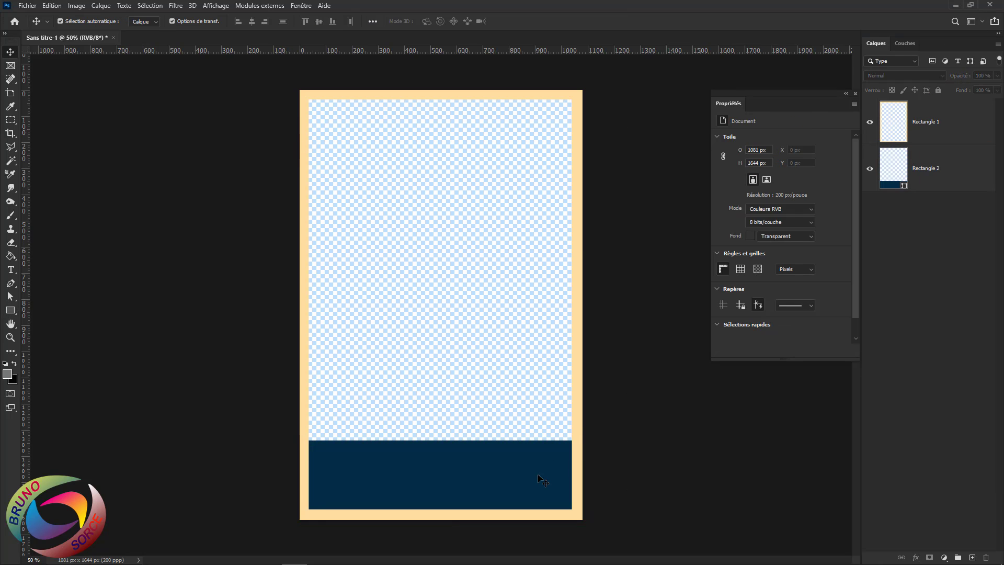
left_click(414, 458)
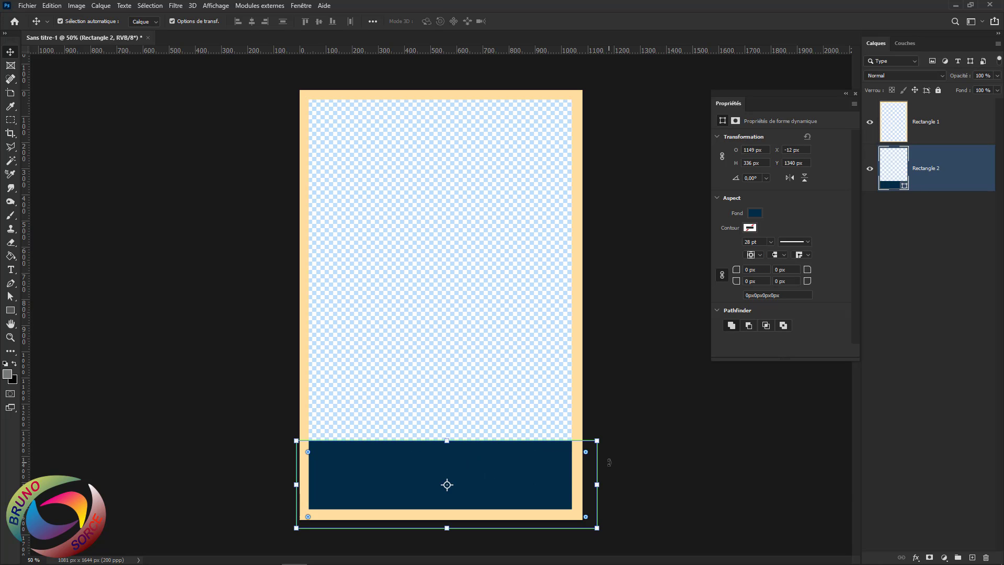
left_click_drag(596, 440, 663, 419)
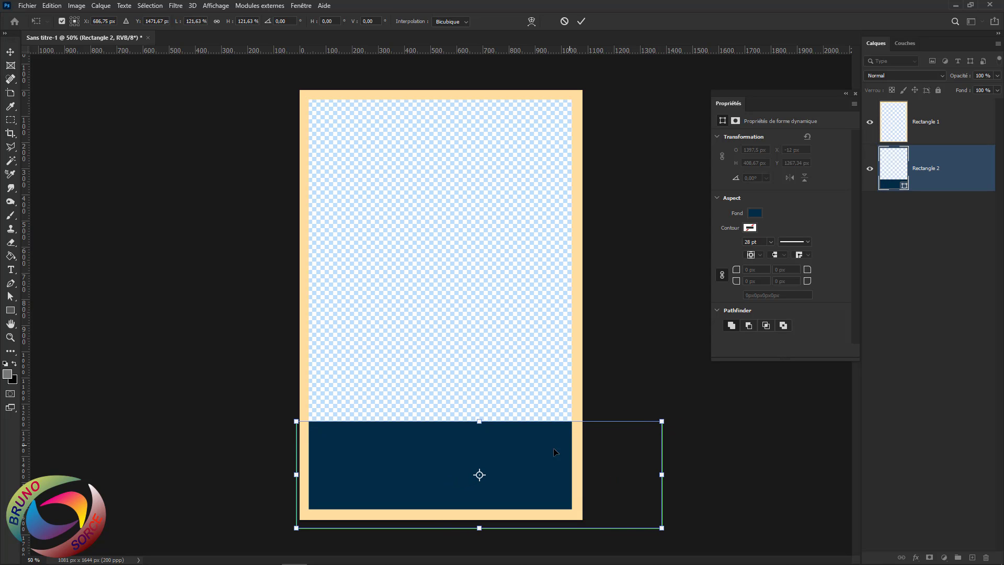
left_click_drag(536, 450, 516, 455)
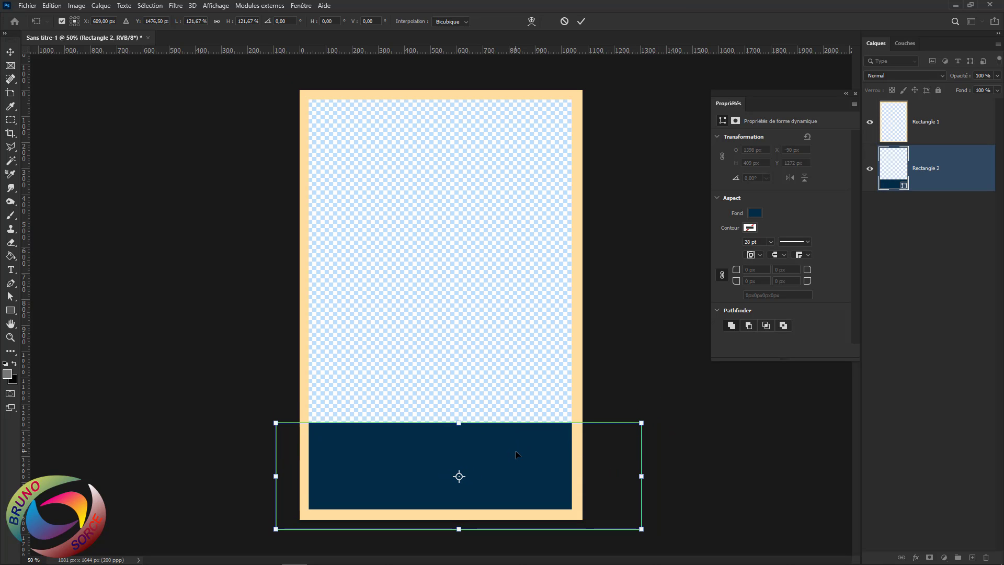
key("Return")
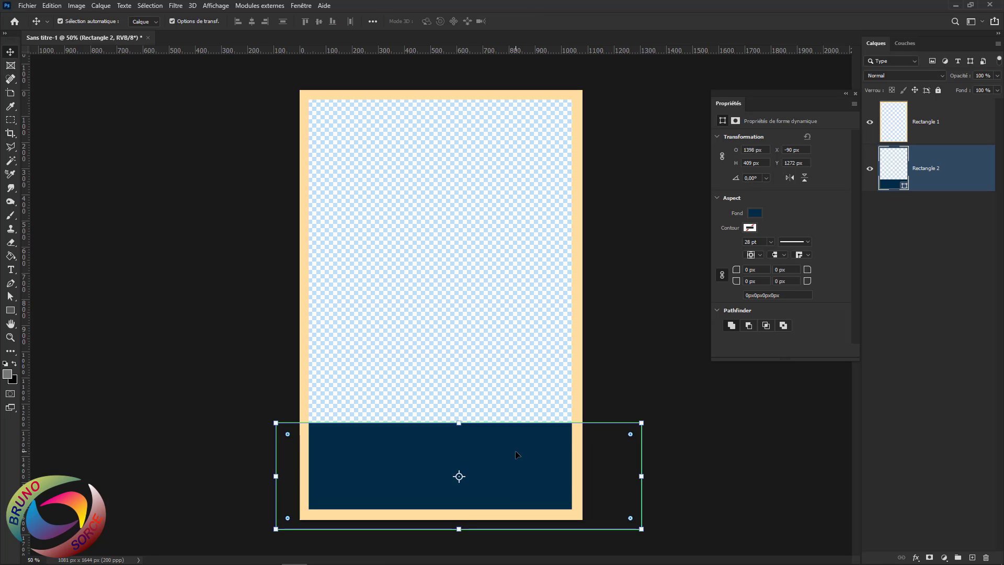
left_click(623, 329)
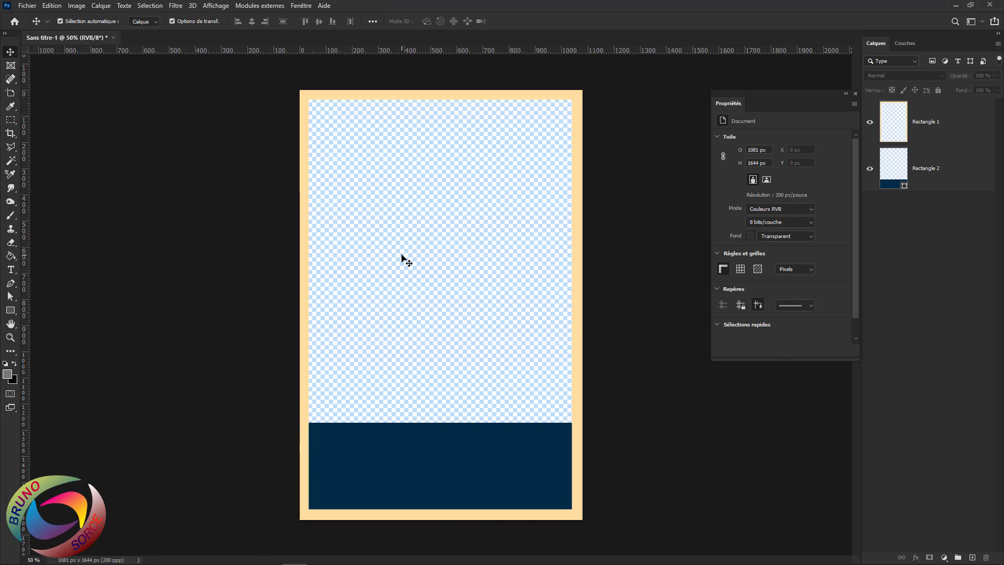
left_click(855, 94)
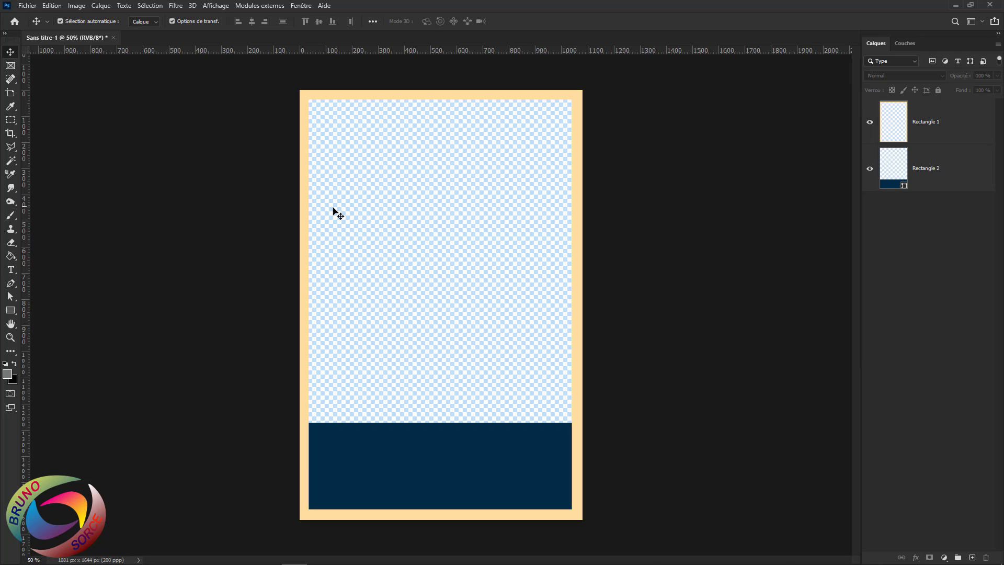
- Open PNG.png and erase the photographer credit along the portrait's lower-left edge with the Spot Healing Brush
left_click(23, 7)
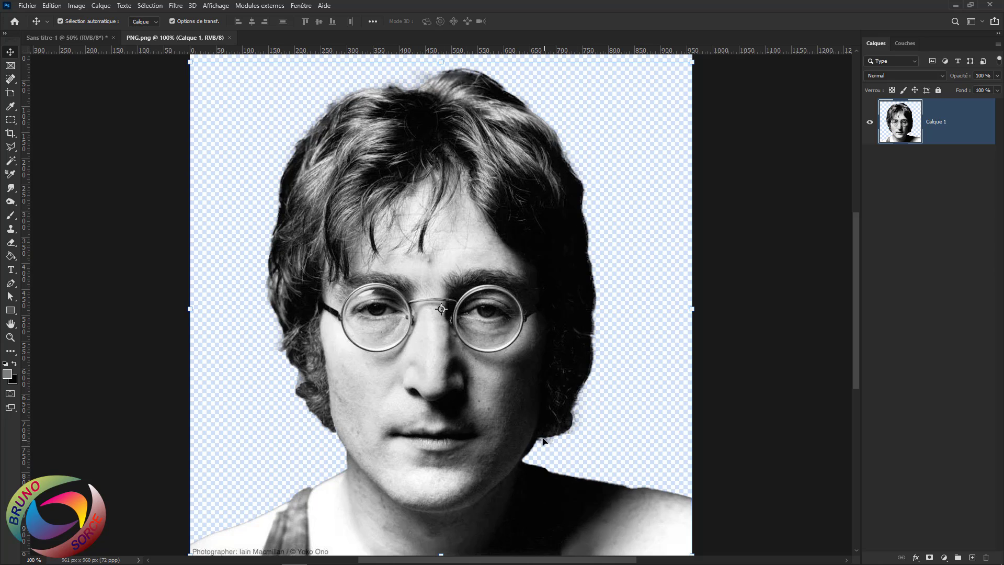
left_click(150, 5)
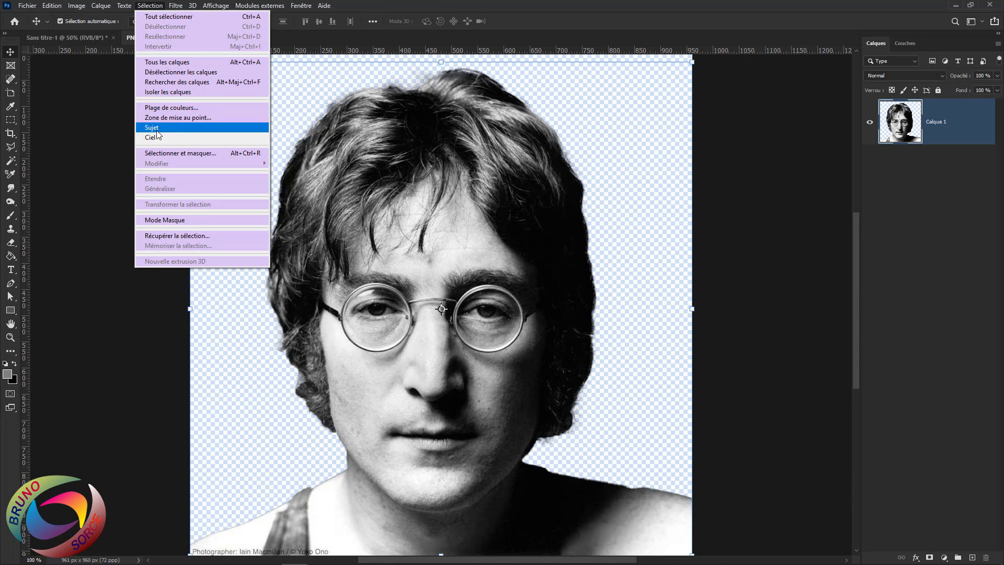
left_click(541, 5)
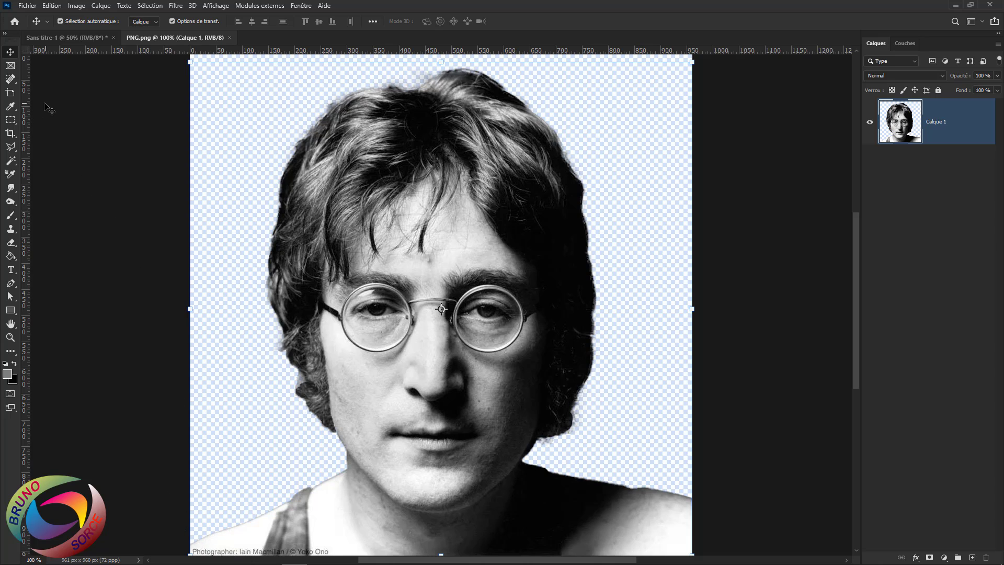
left_click(14, 81)
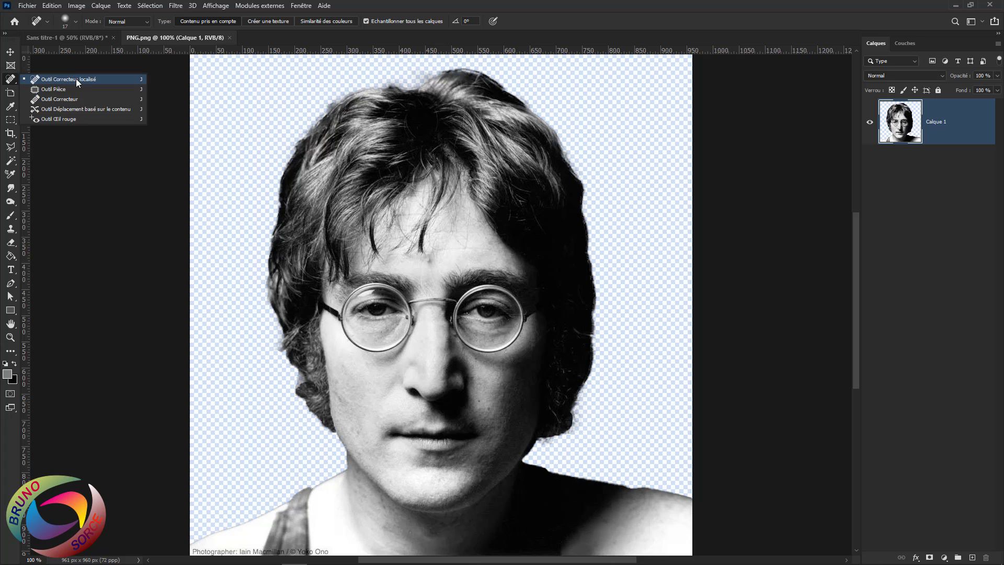
left_click(77, 79)
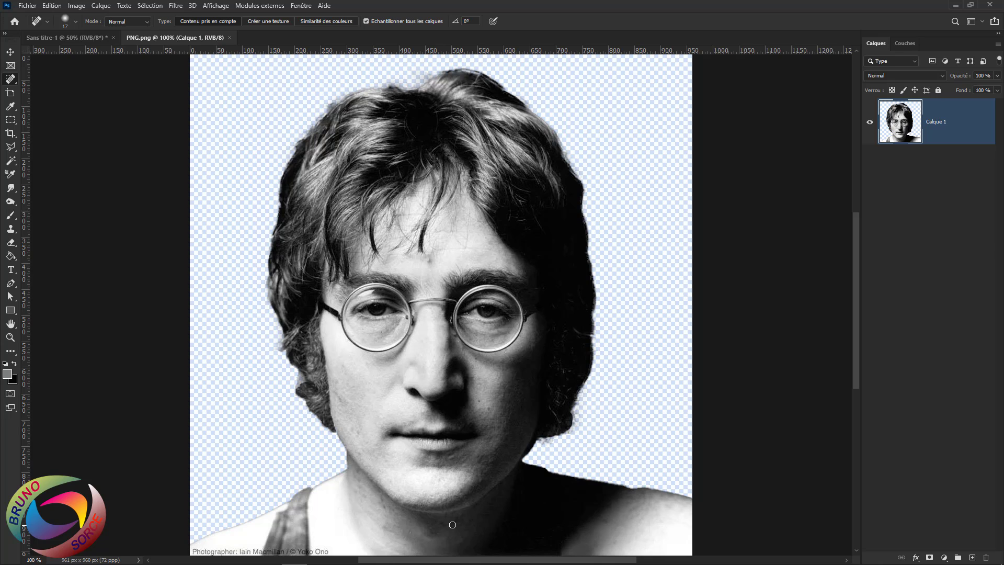
left_click_drag(335, 544, 194, 554)
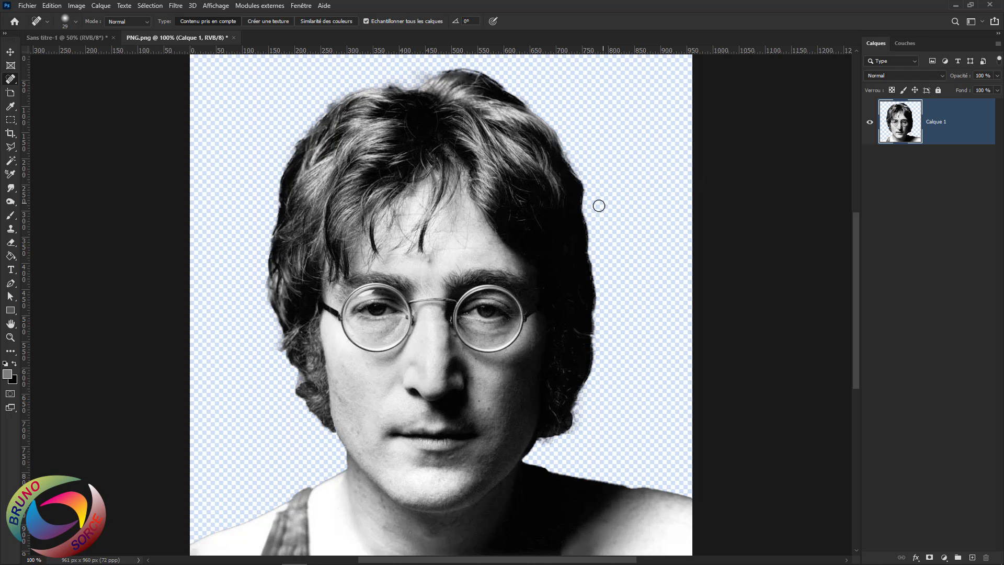
- Convert the portrait layer to a smart object and copy it into the Sans titre-1 document, centred just above the blue band
right_click(957, 135)
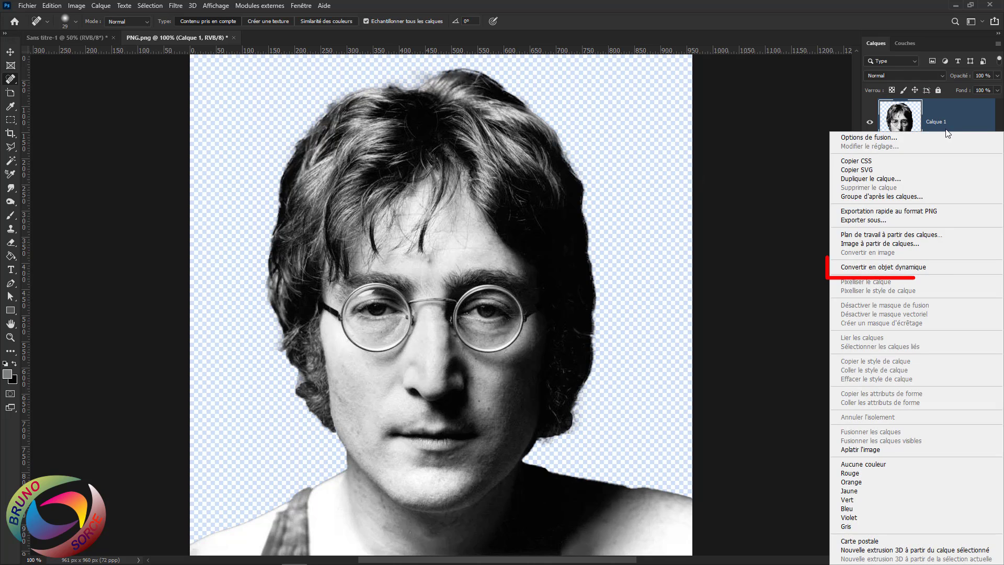
left_click(847, 265)
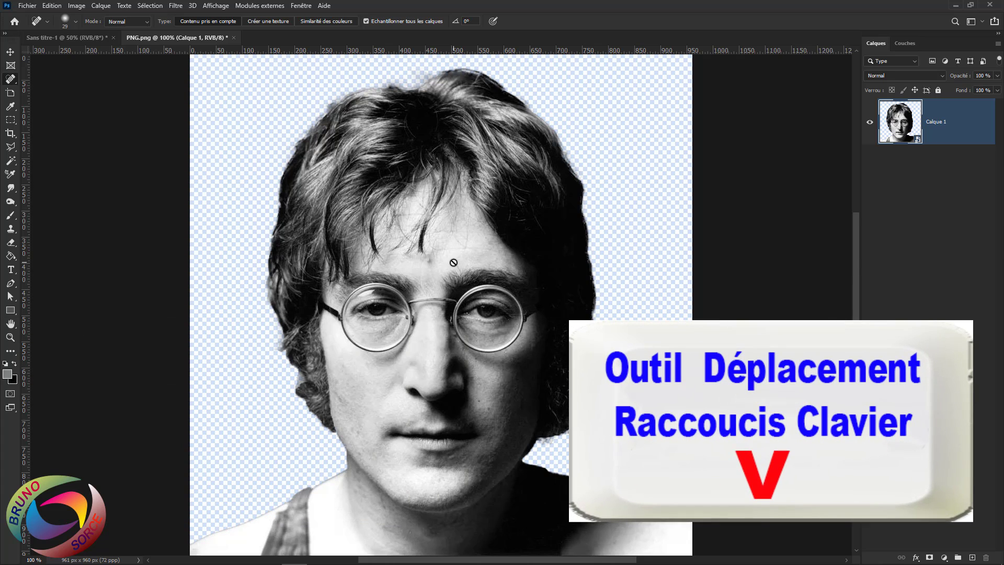
key("v")
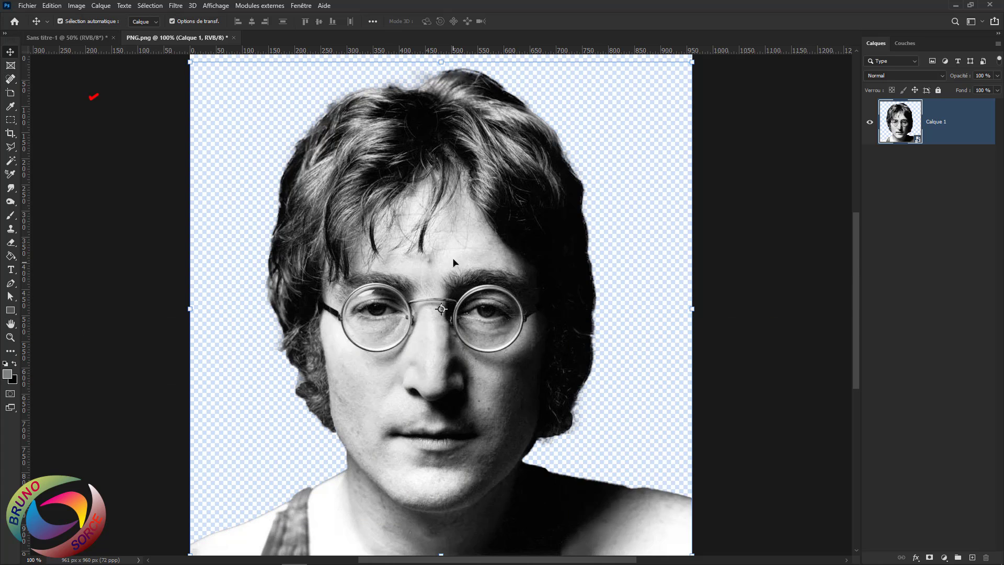
mouse_move(431, 226)
left_mouse_down()
mouse_move(357, 195)
mouse_move(437, 201)
mouse_move(434, 261)
mouse_move(423, 203)
mouse_move(295, 165)
mouse_move(117, 90)
mouse_move(49, 41)
left_mouse_up()
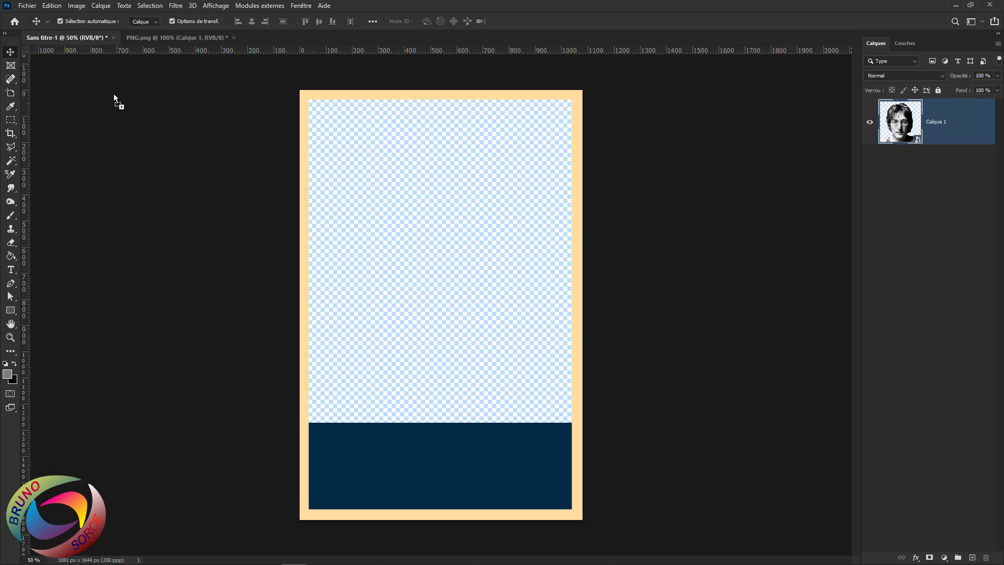
left_click_drag(114, 95, 447, 277)
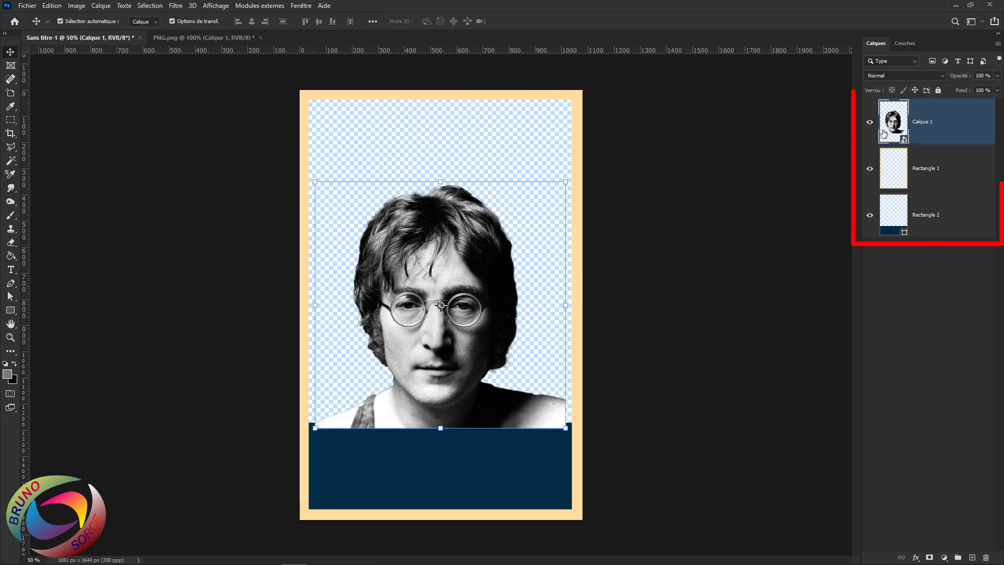
- Move the portrait layer below the blue band layer and add a new empty layer beneath it
left_click_drag(952, 128, 948, 250)
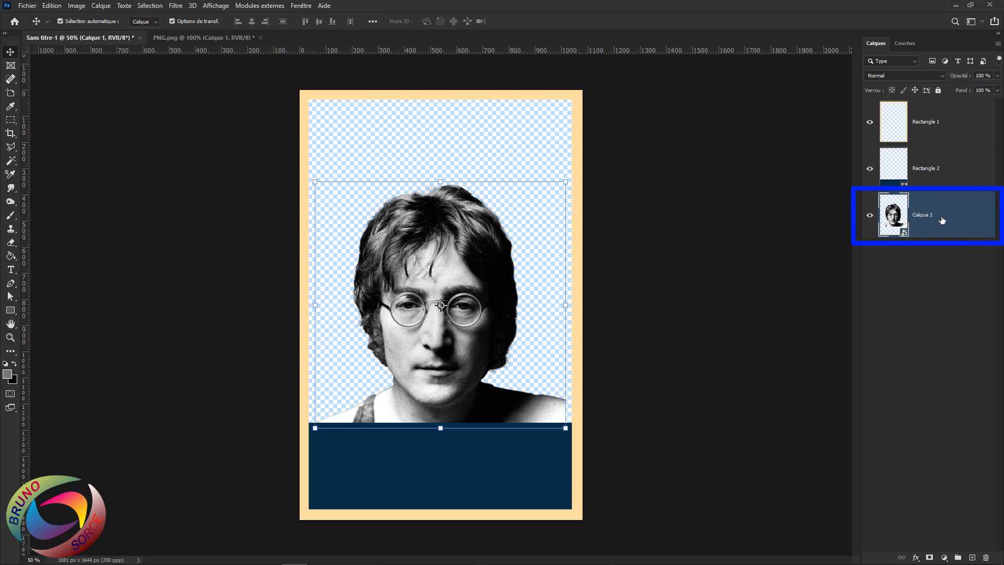
key("ctrl")
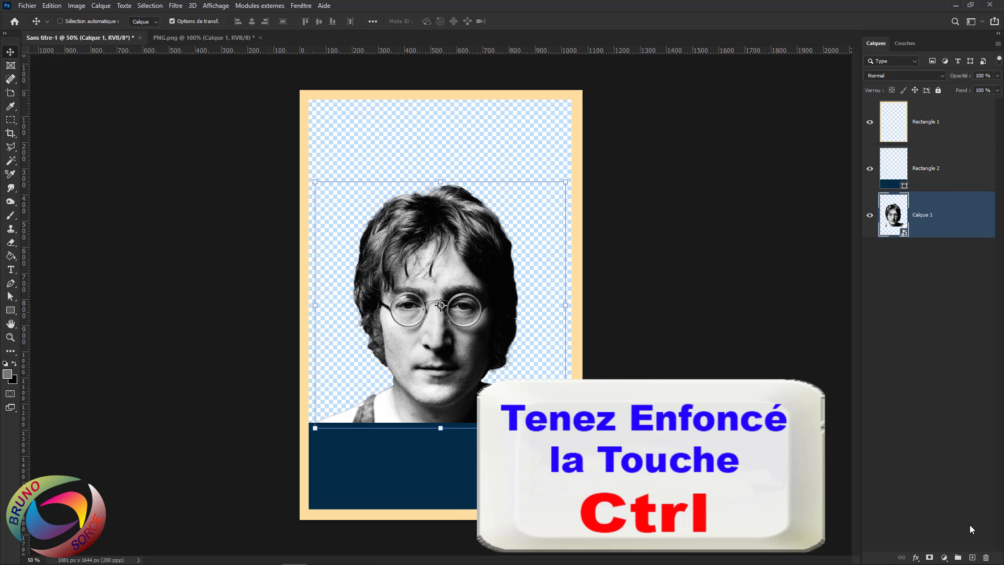
left_click(971, 557, "ctrl")
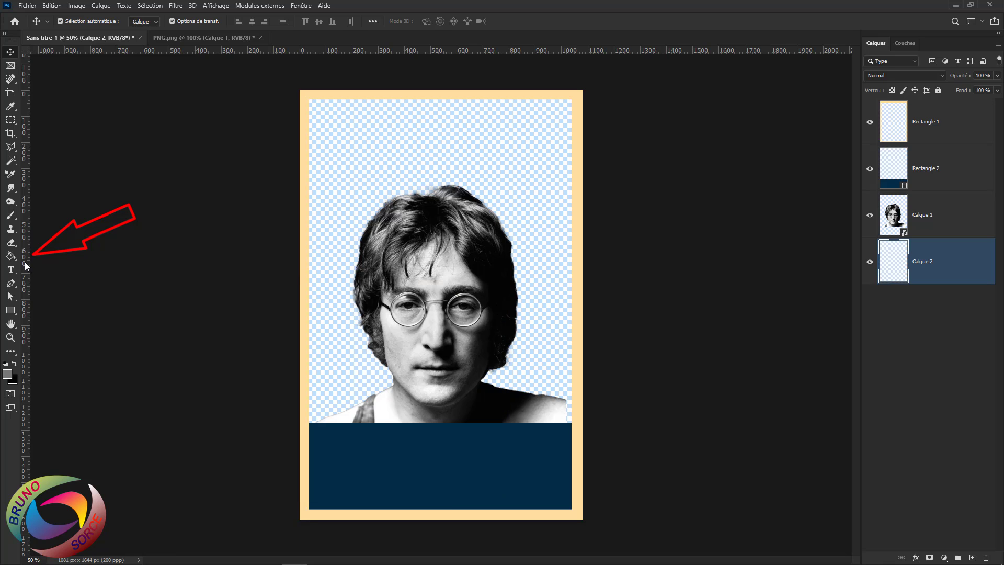
- Place a vertical guide at the canvas's centre and select the left half of the canvas with the Rectangular Marquee tool
left_click_drag(26, 266, 440, 301)
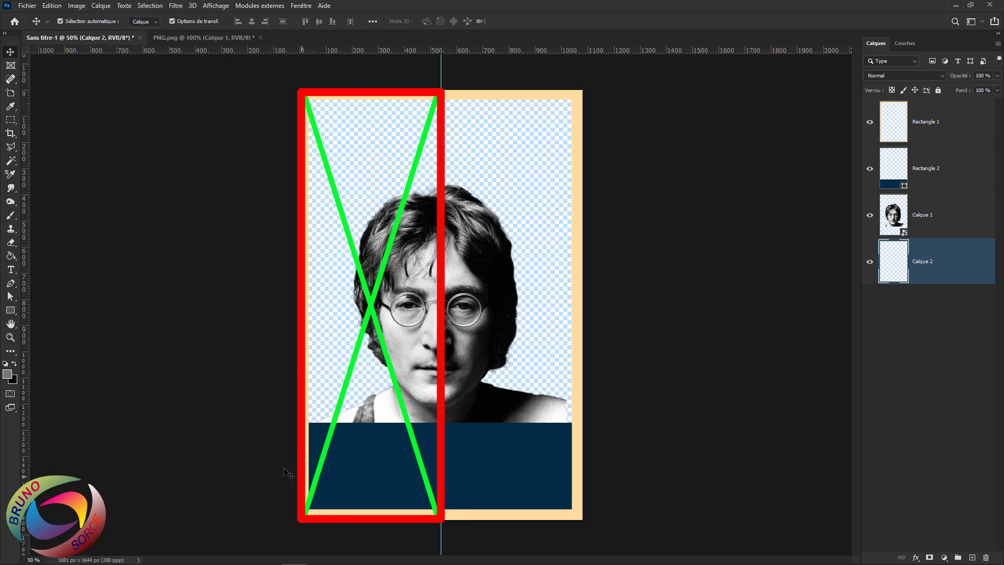
left_click(9, 124)
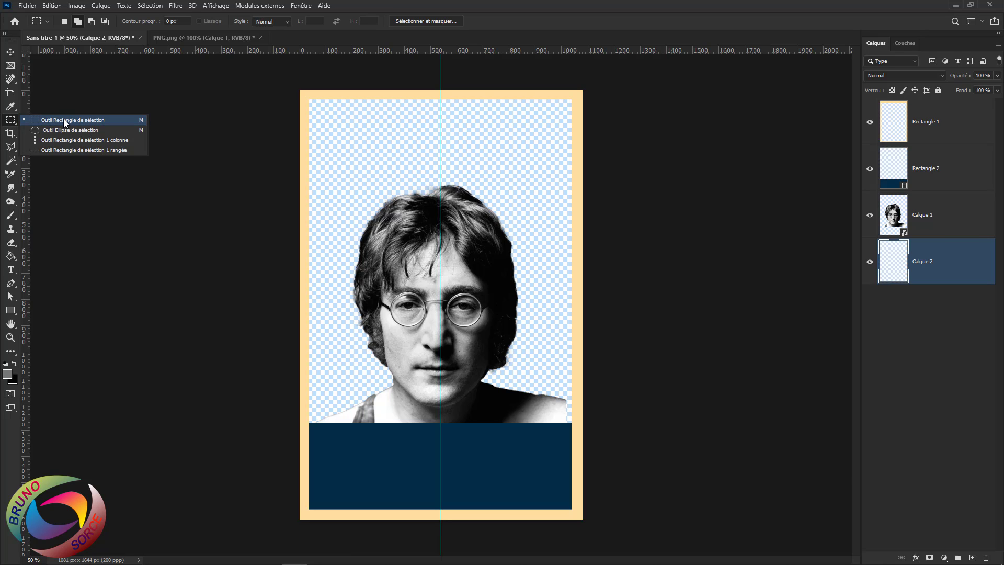
left_click(64, 120)
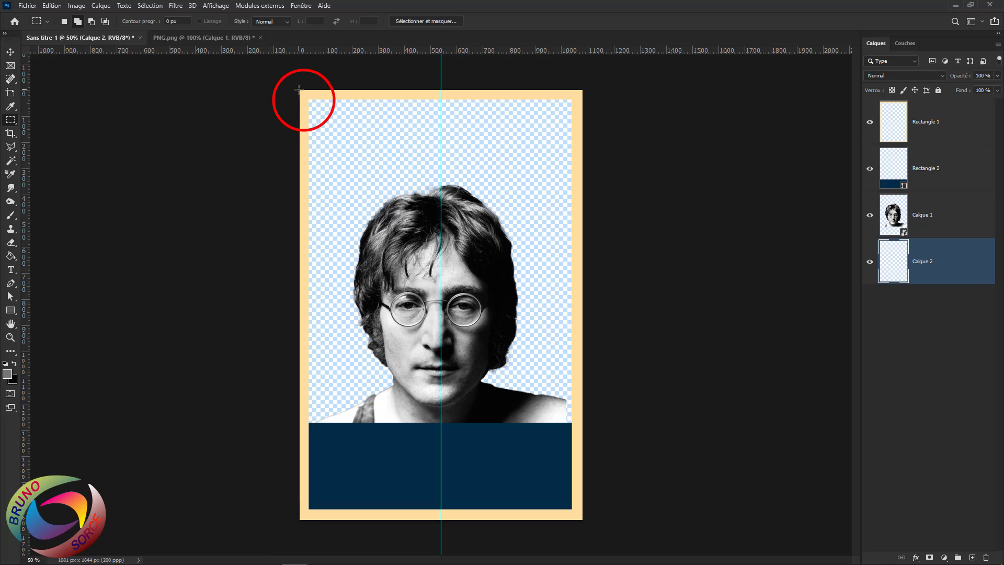
mouse_move(298, 90)
left_mouse_down()
mouse_move(317, 112)
mouse_move(384, 502)
mouse_move(442, 531)
left_mouse_up()
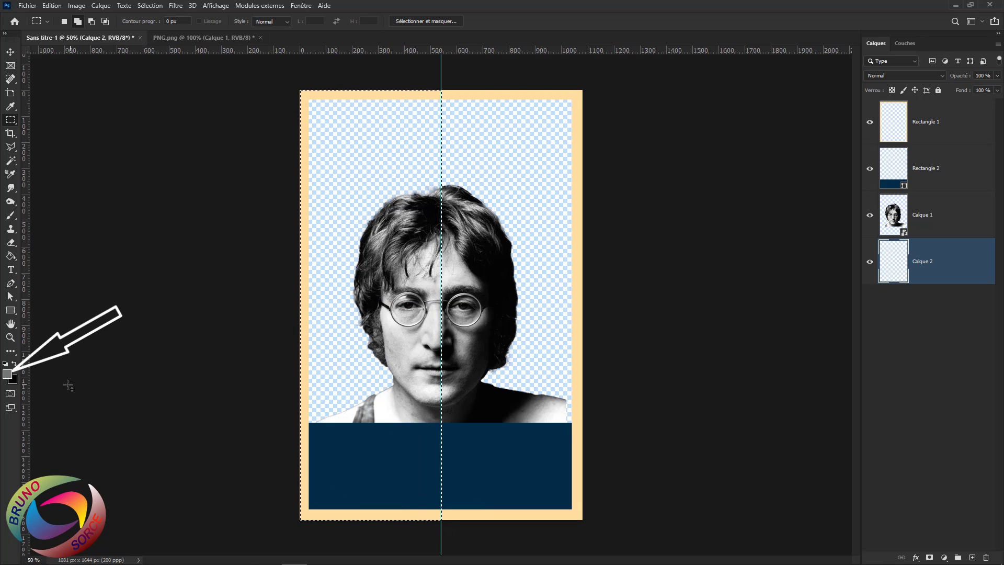
- Fill the left-half selection on the new bottom layer with foreground colour 808080
left_click(8, 373)
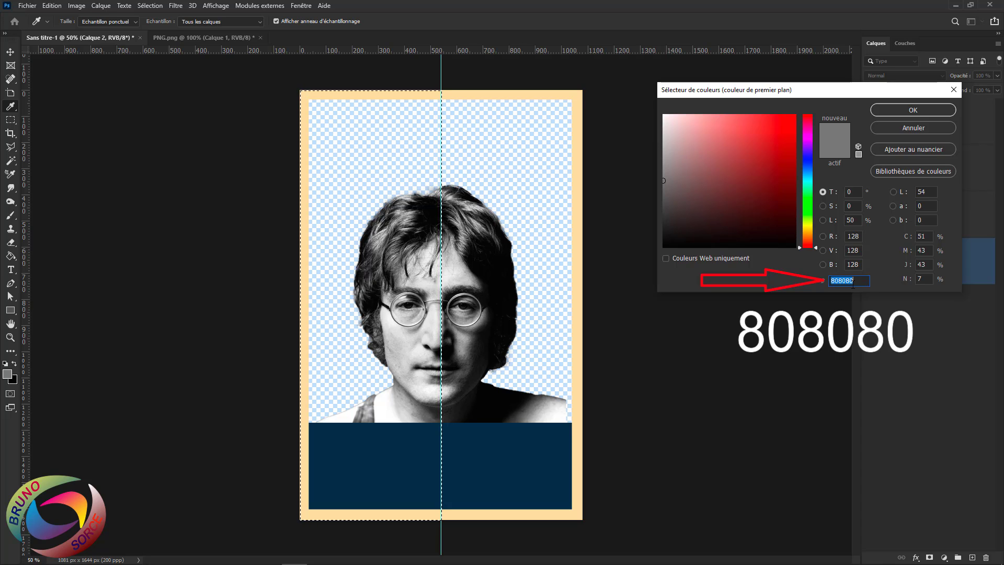
left_click(909, 110)
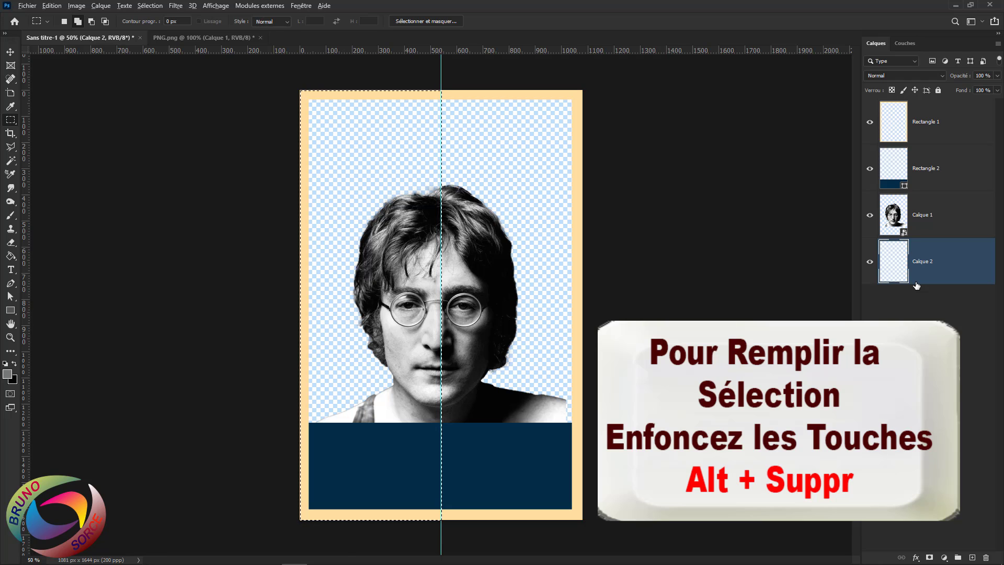
key("alt+Delete")
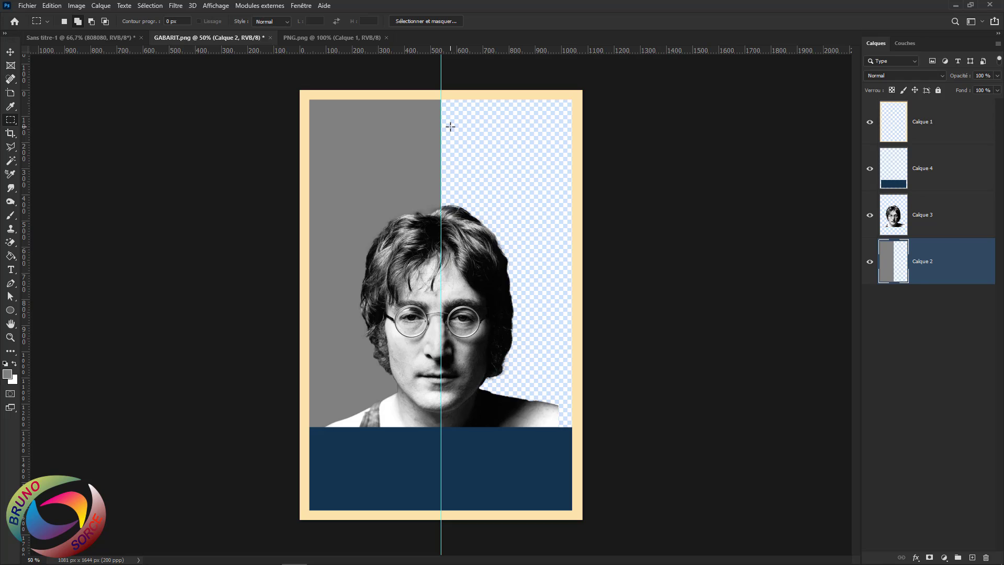
- Select the right half of the canvas, from the centre guide to the right edge, with the Rectangular Marquee tool
right_click(14, 122)
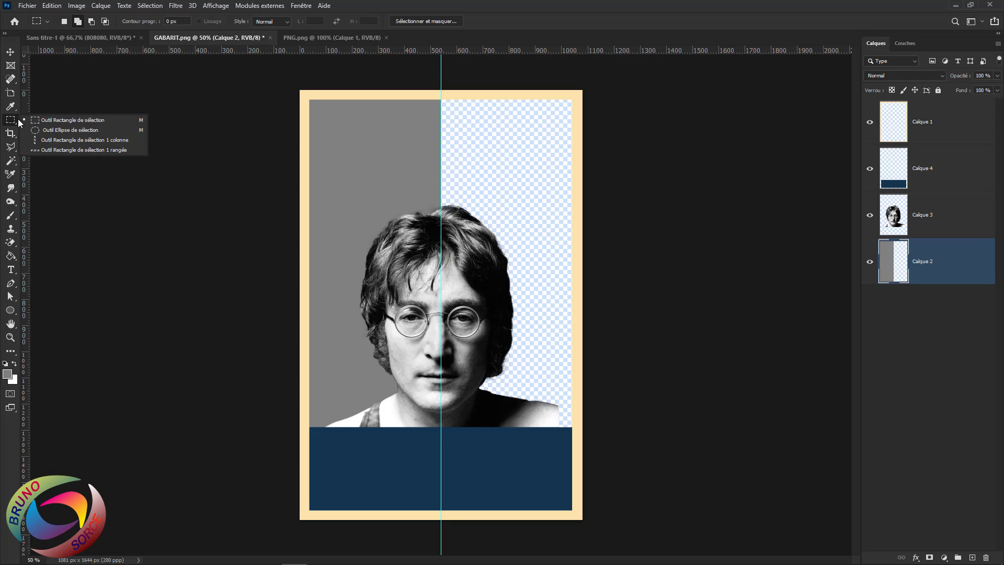
left_click(60, 124)
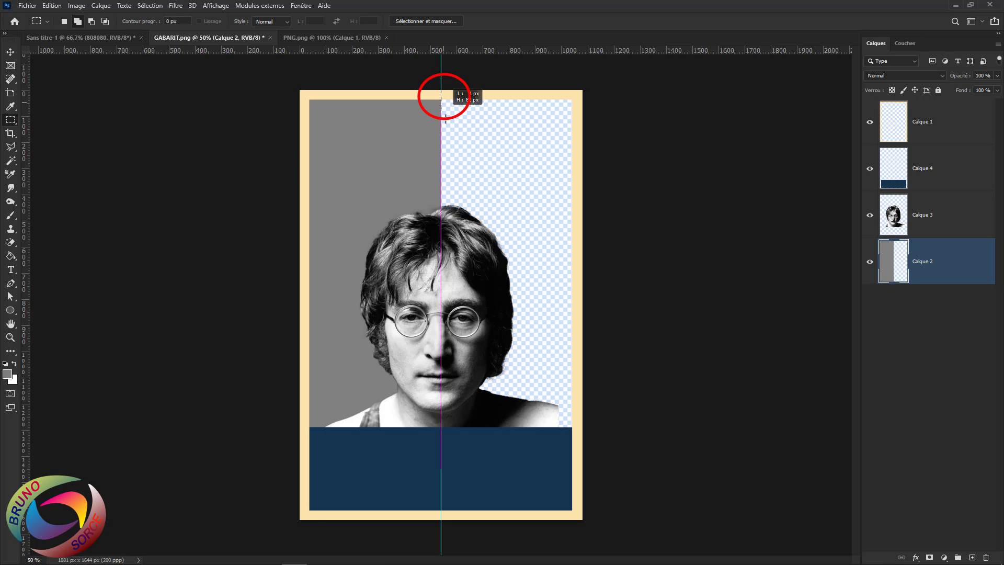
mouse_move(442, 93)
left_mouse_down()
mouse_move(542, 476)
mouse_move(542, 517)
mouse_move(575, 514)
mouse_move(584, 529)
left_mouse_up()
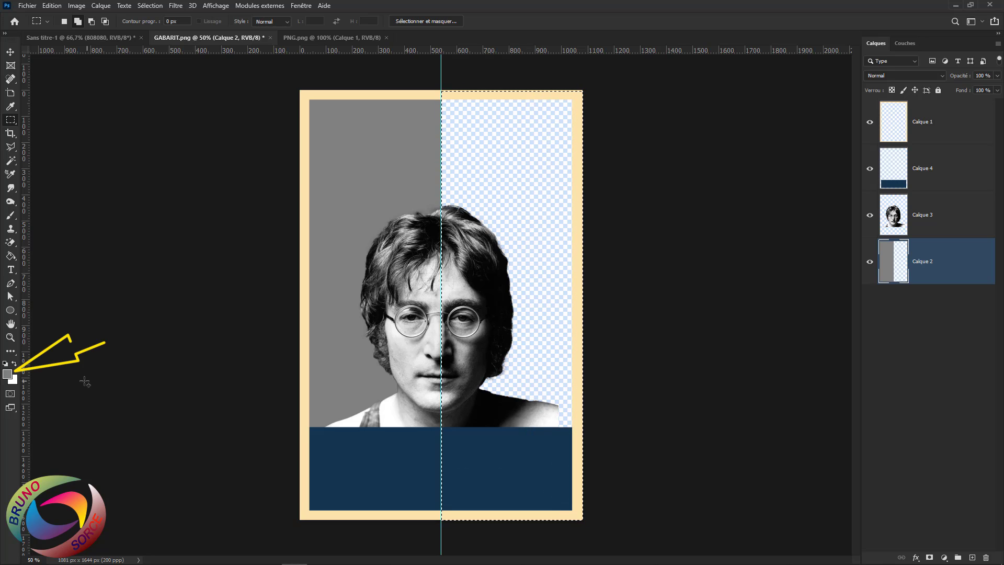
- Fill the right-half selection on the bottom layer with foreground colour 404040, and deselect
left_click(8, 373)
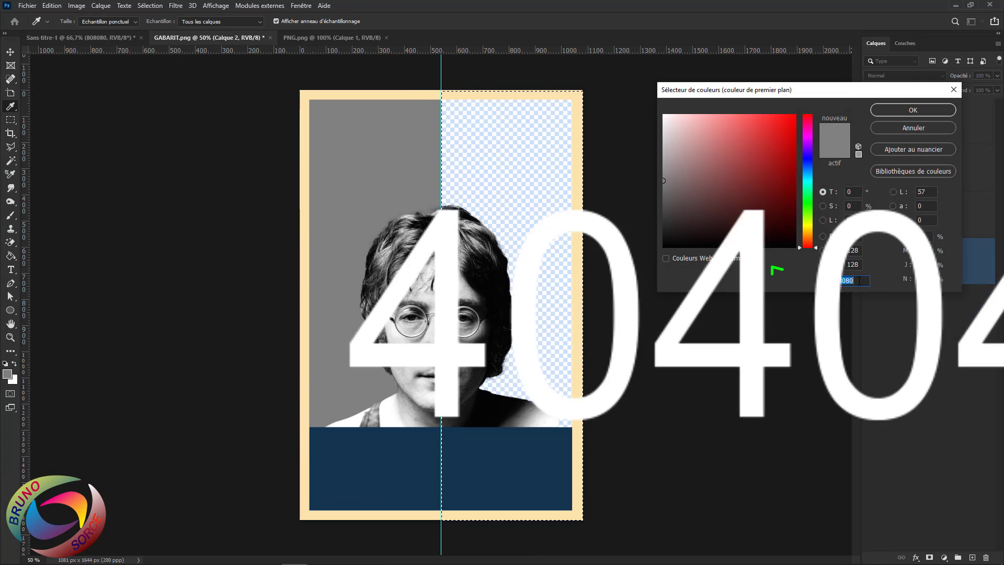
type("4")
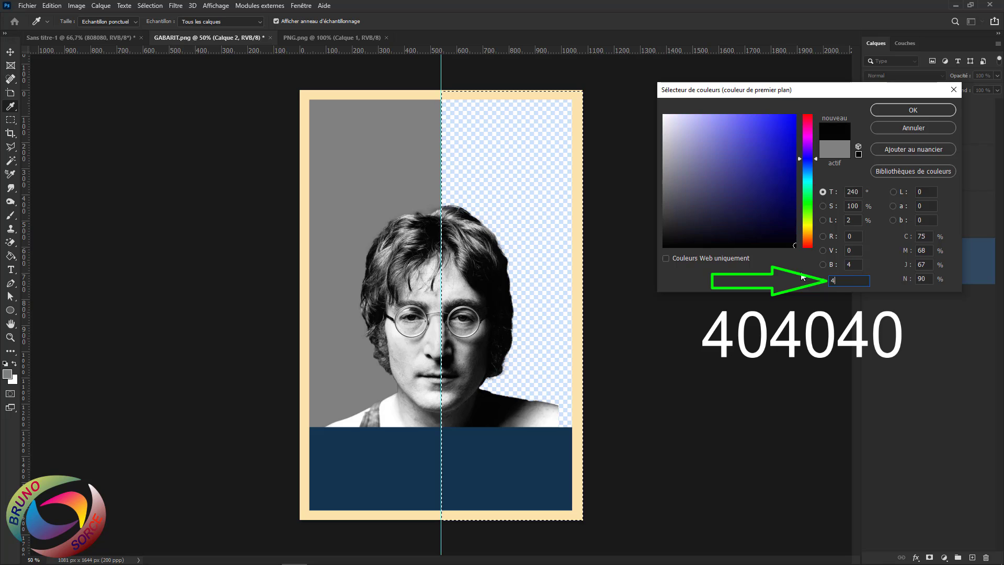
type("04040")
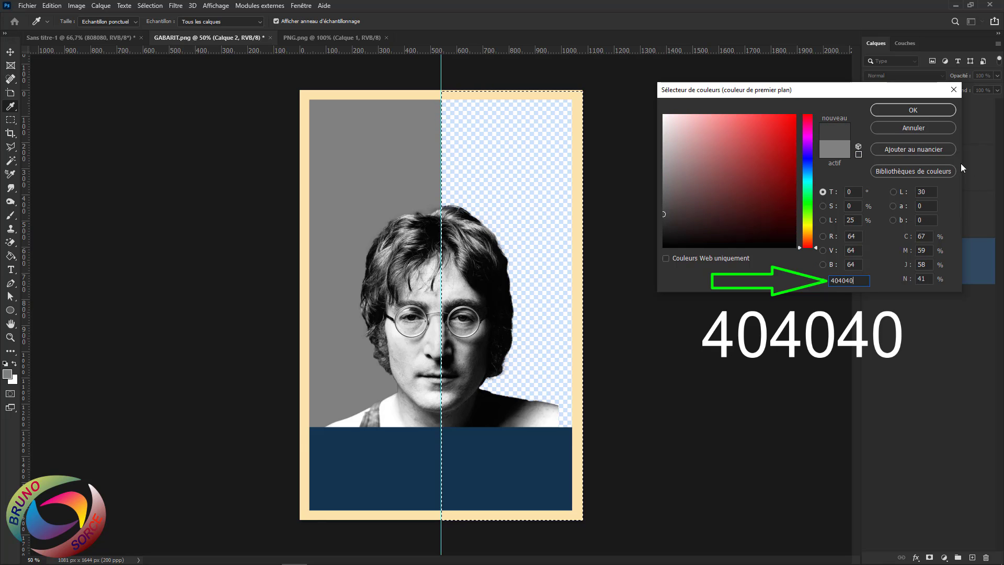
left_click(923, 111)
key("m")
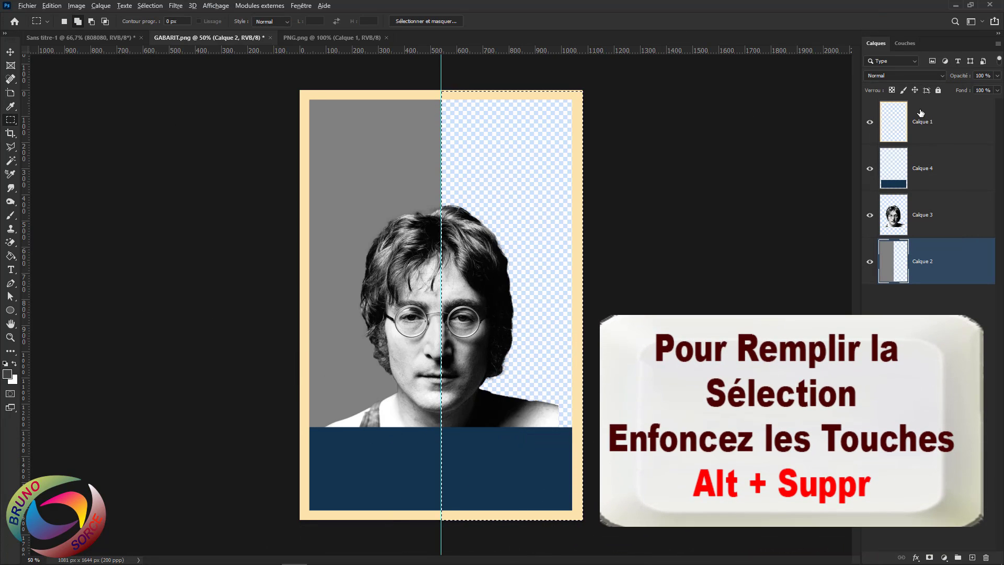
key("alt+Delete")
key("ctrl+d")
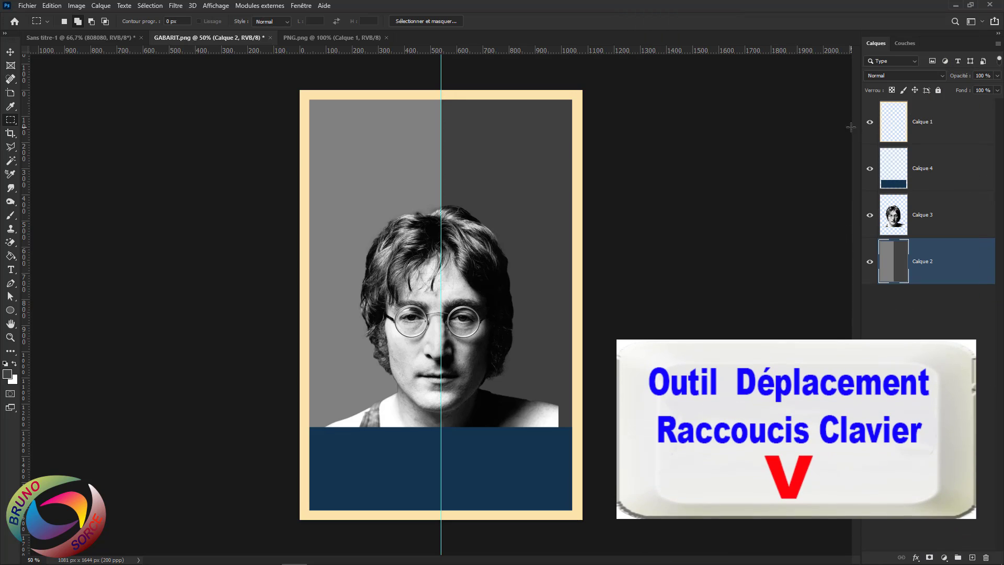
- Remove the vertical centre guide from the canvas with the Move tool
key("v")
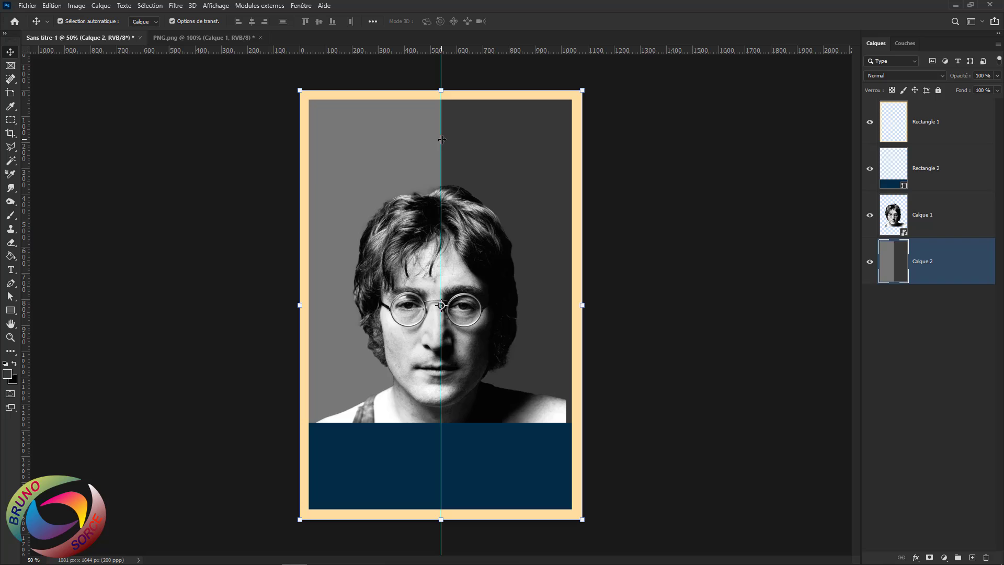
left_click_drag(442, 139, 843, 283)
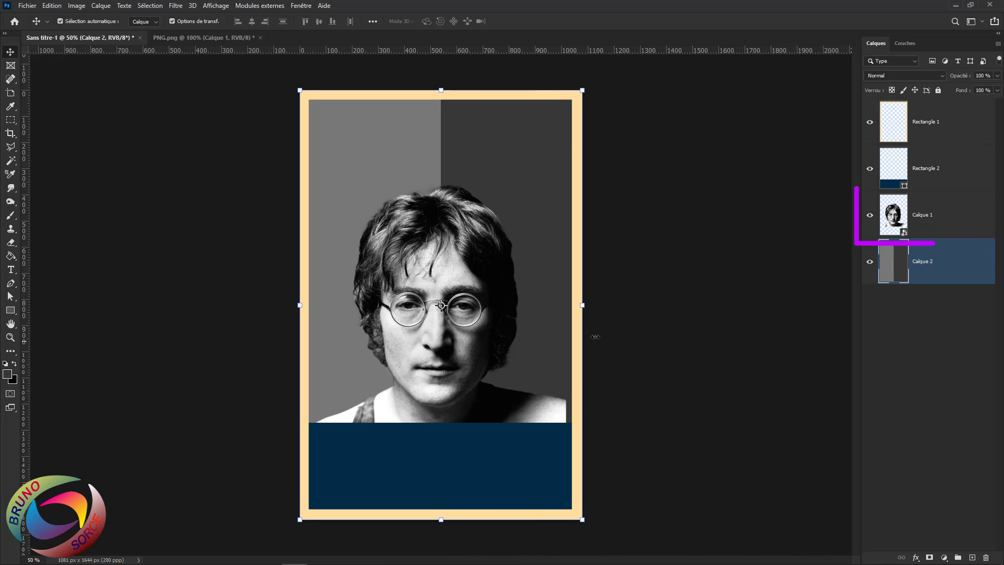
- Scale the portrait layer Calque 1 up to about 46.5 % and position it roughly centred, with its base at the top of the blue band
left_click(957, 227)
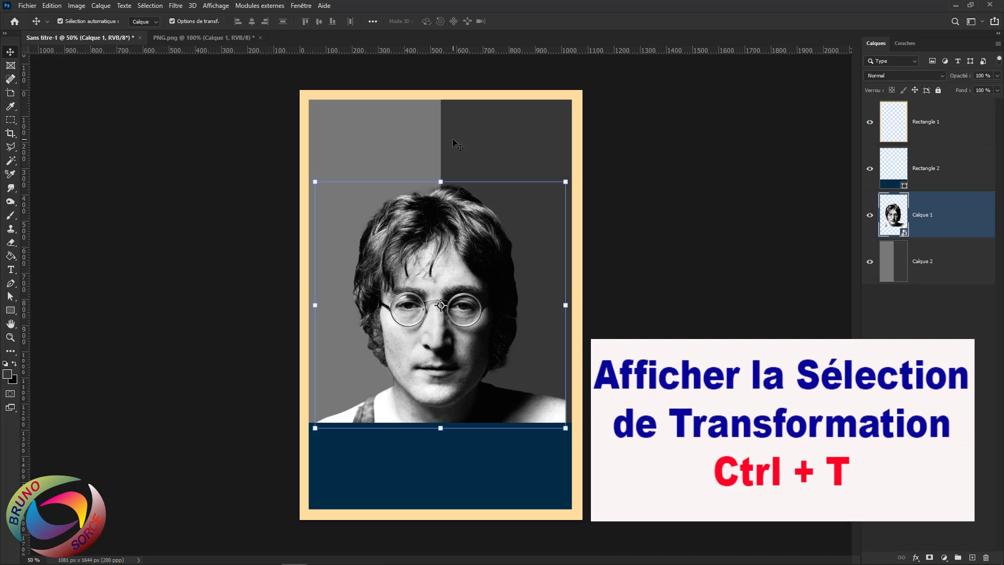
key("ctrl")
key("ctrl+t")
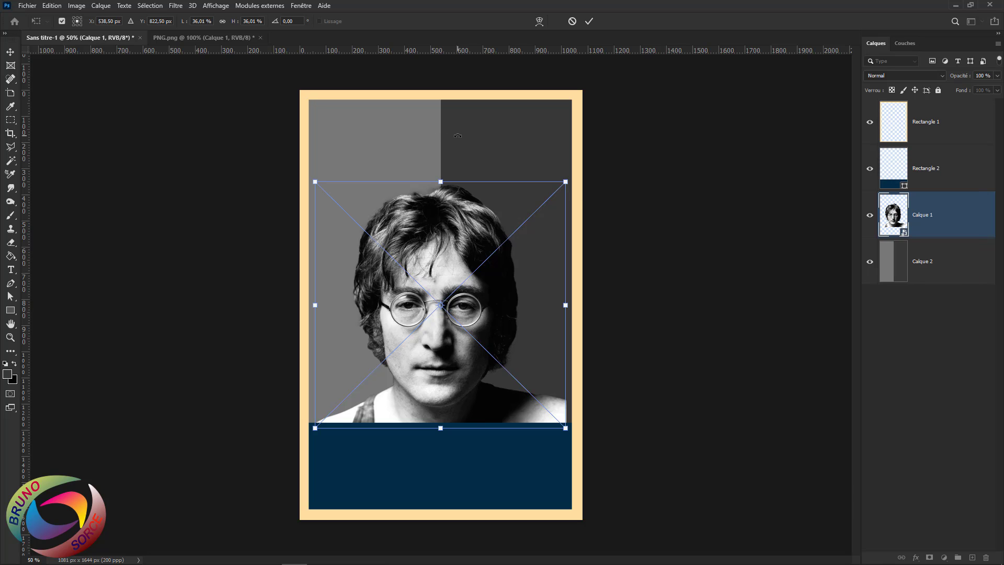
left_click_drag(566, 183, 642, 106)
left_click_drag(473, 171, 436, 171)
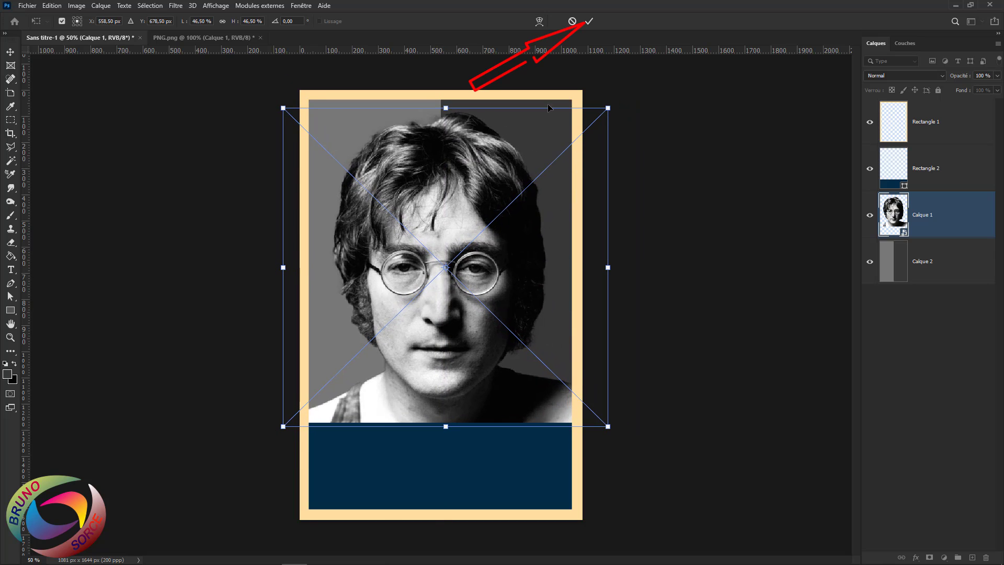
left_click(588, 23)
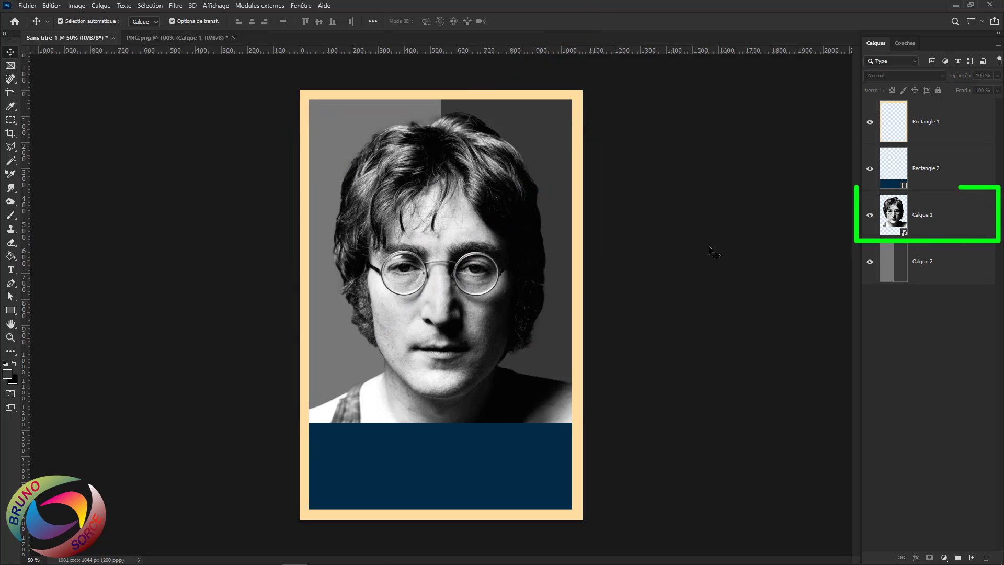
- Apply a Surface Blur (Flou de surface) to the portrait layer with a radius of 10 pixels and a threshold of 10 levels
left_click(967, 223)
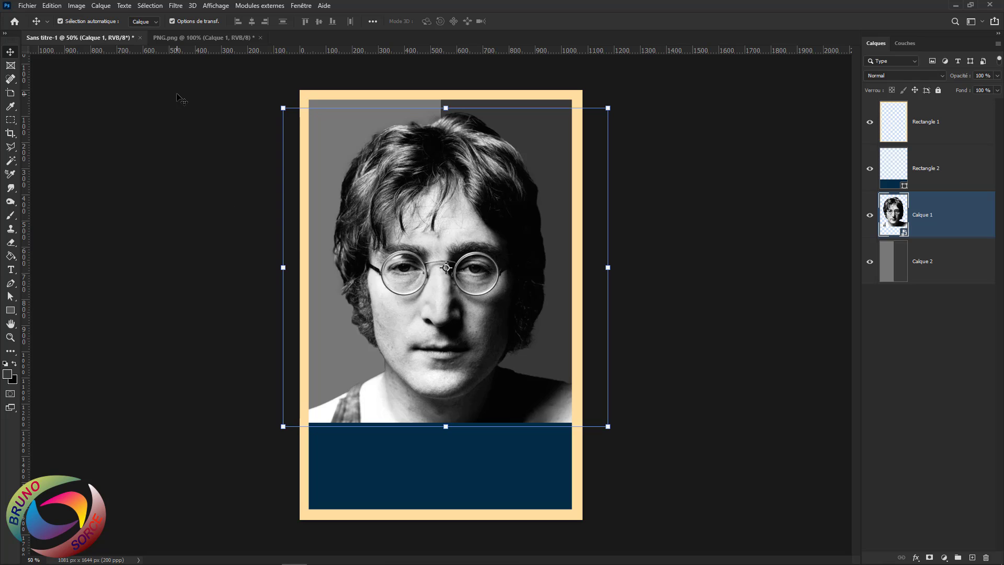
left_click(176, 6)
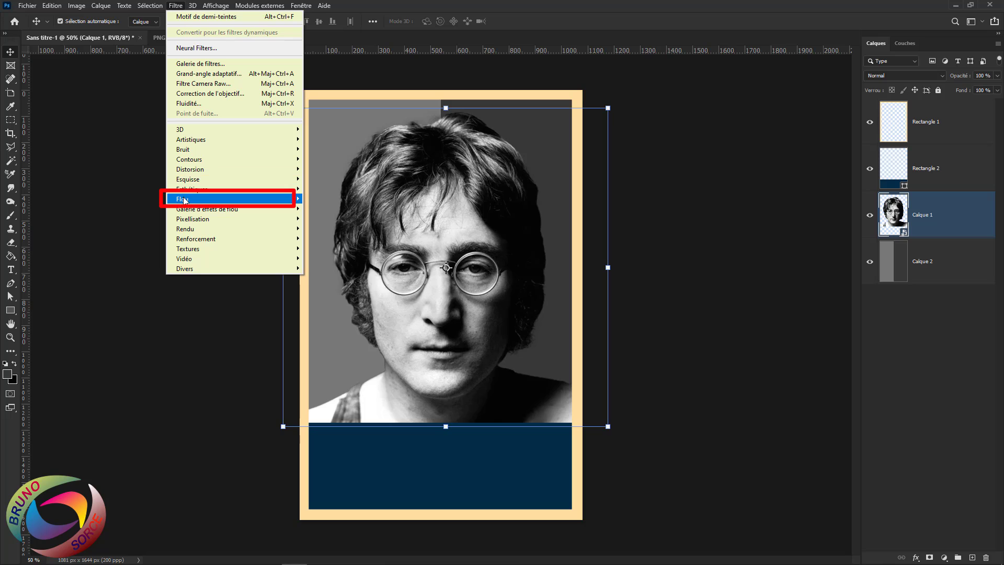
mouse_move(283, 201)
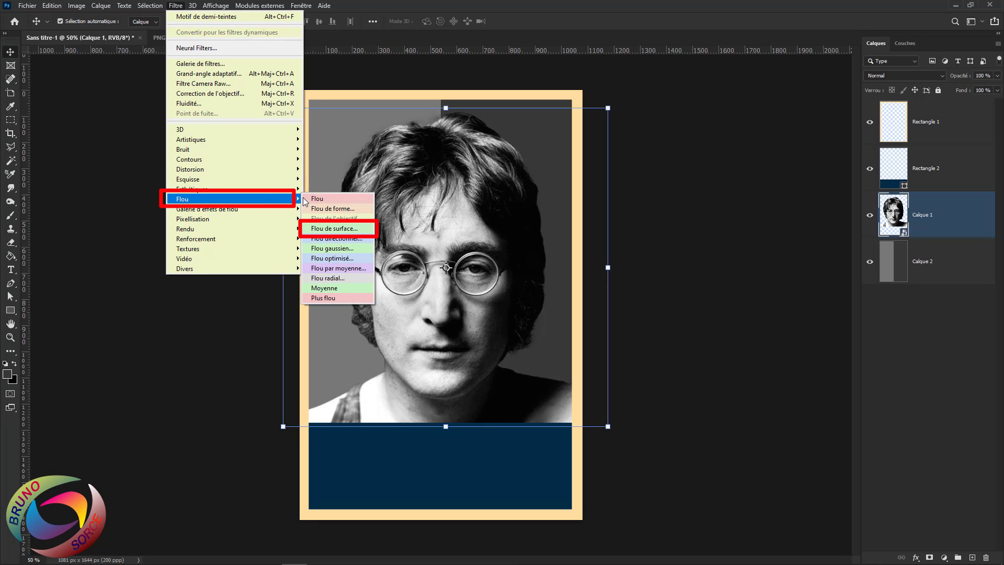
left_click(321, 229)
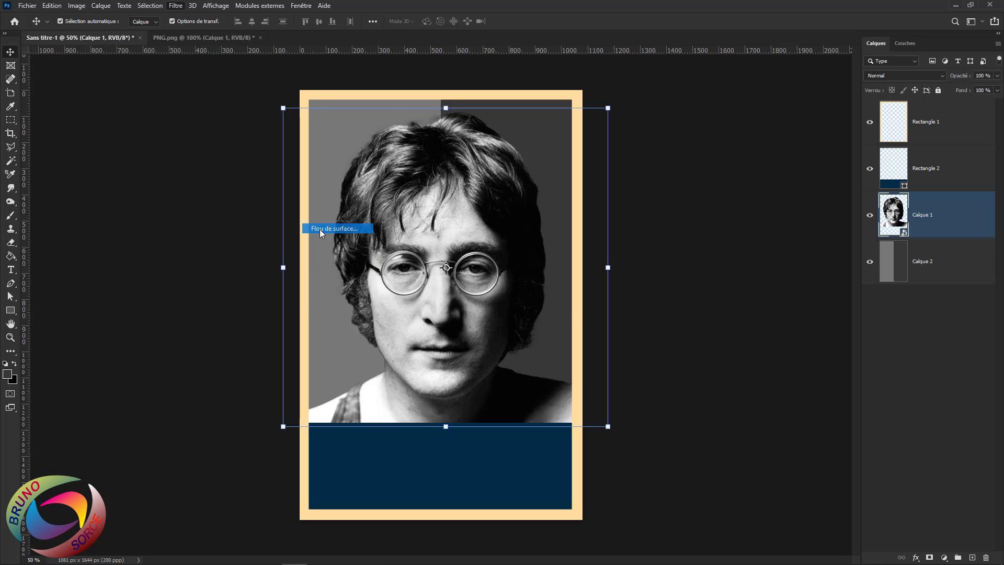
double_click(454, 257)
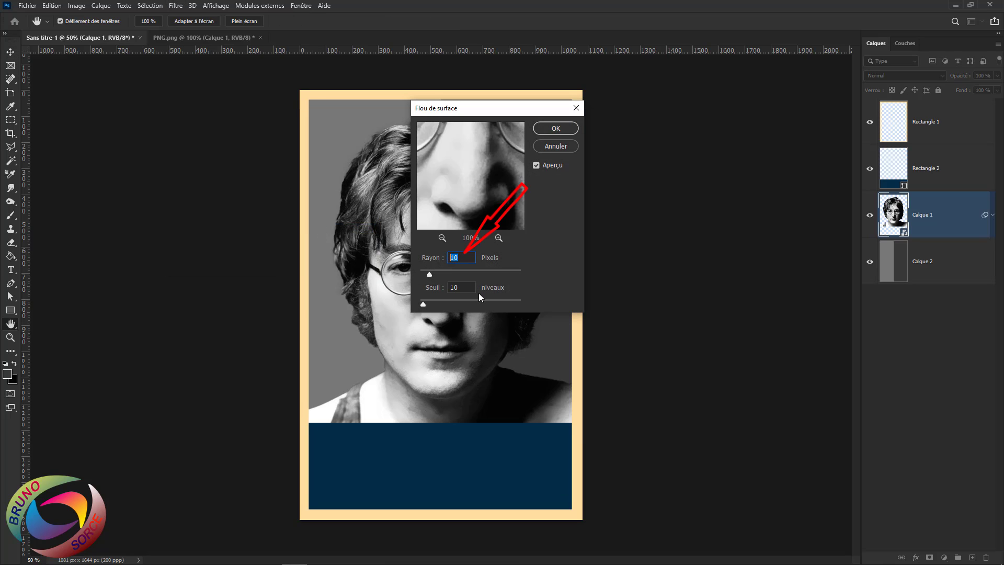
double_click(454, 287)
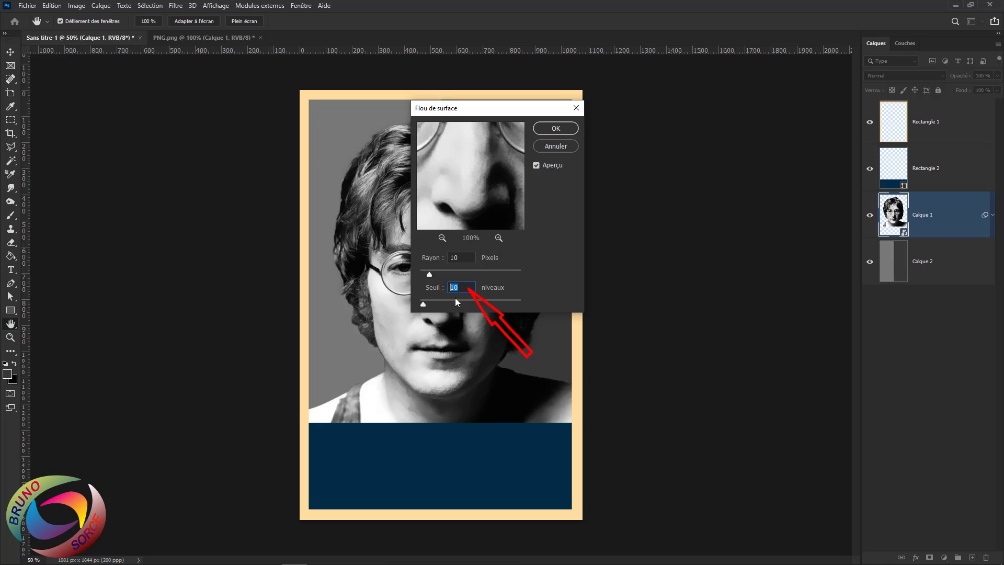
left_click(560, 127)
key("v")
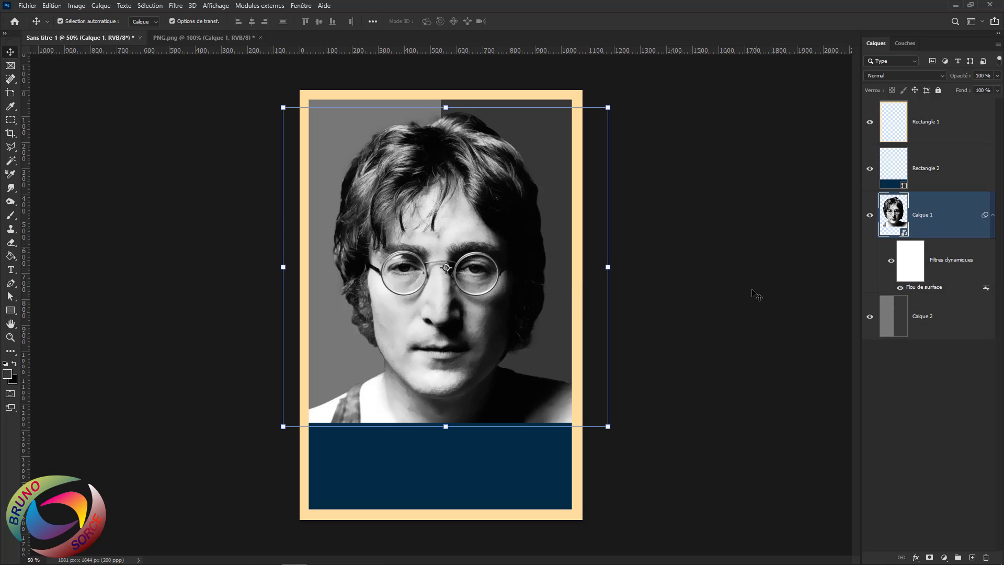
- Apply the artistic Cutout (Découpage) filter to the portrait with levels 5, simplicity 5 and fidelity 1
left_click(176, 6)
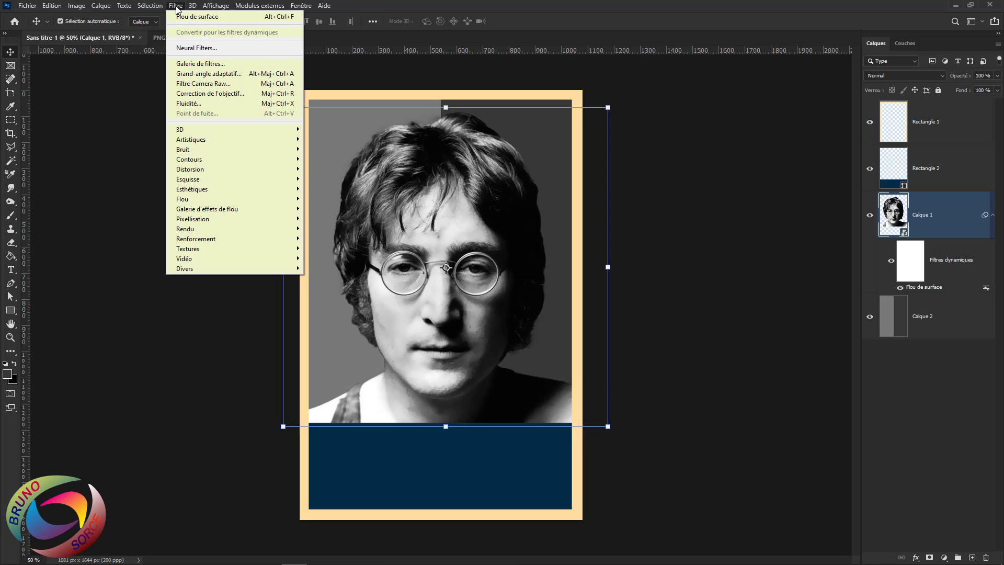
mouse_move(207, 141)
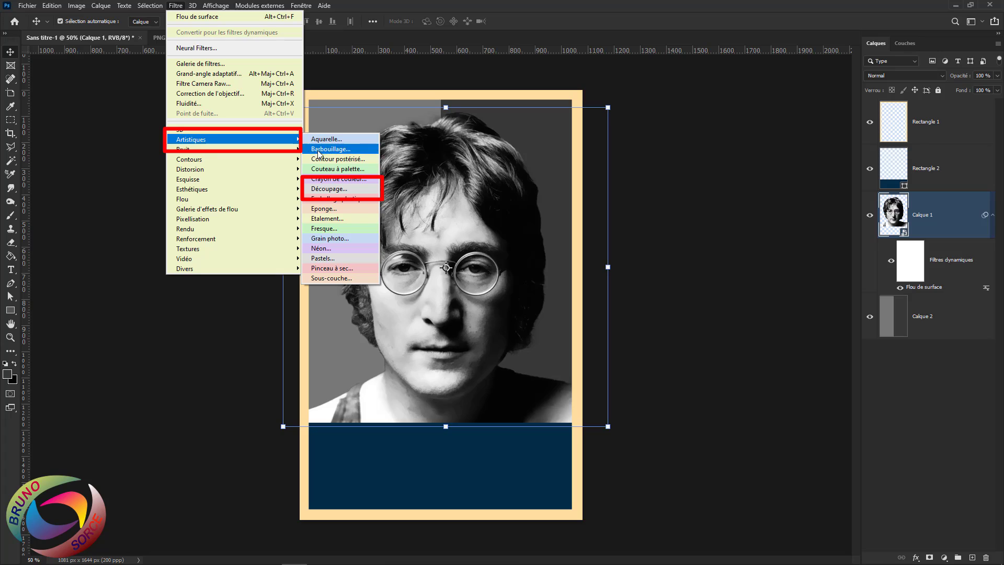
left_click(321, 190)
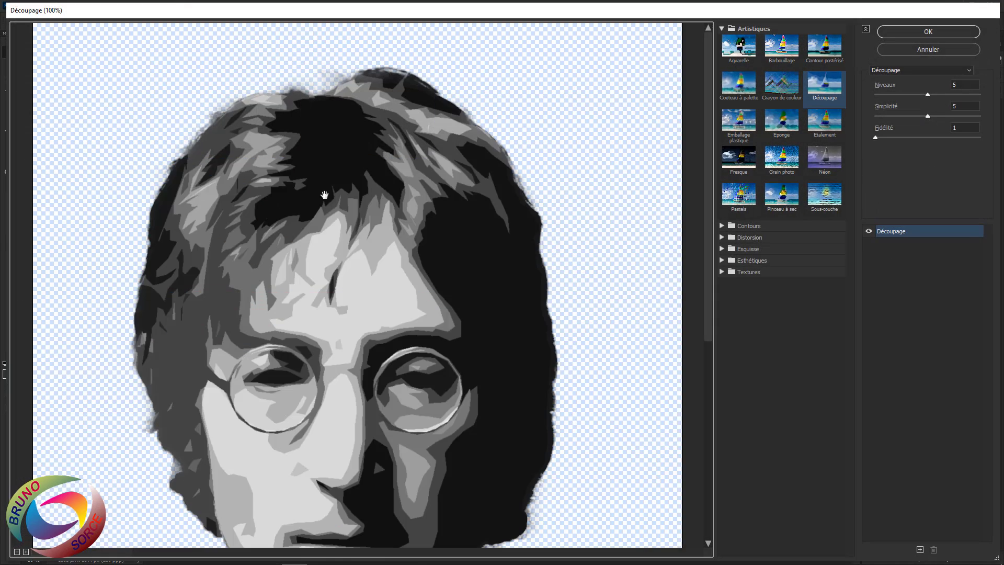
key("ctrl+minus")
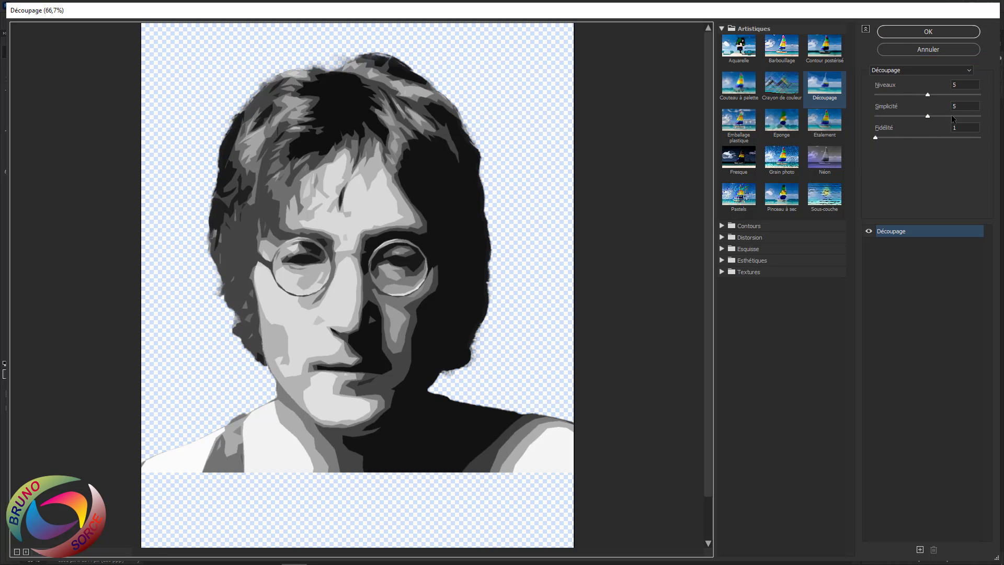
left_click(928, 33)
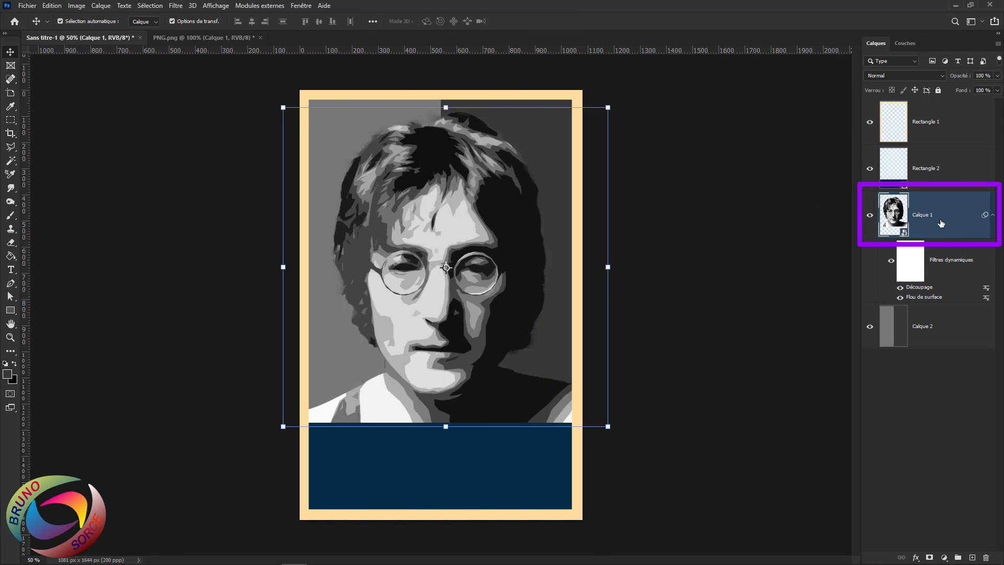
- Add a Channel Mixer adjustment layer above the portrait with Monochrome enabled, and target the adjustment instead of its mask
left_click(943, 557)
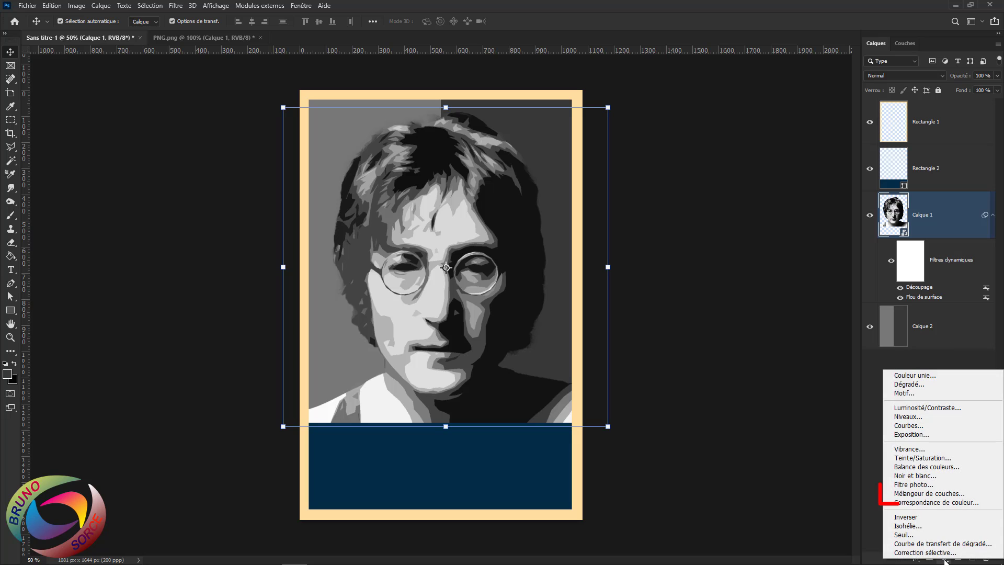
left_click(913, 497)
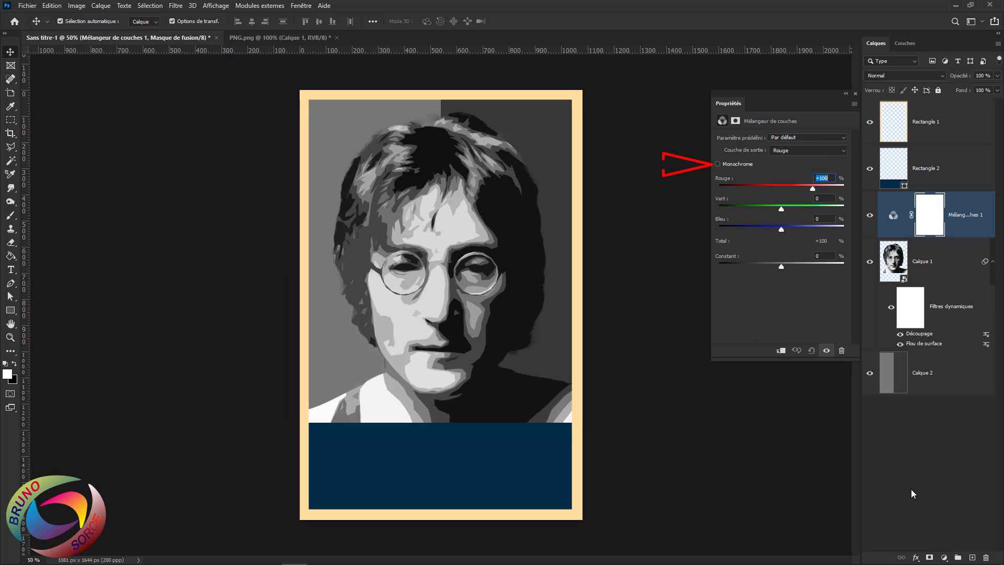
left_click(718, 165)
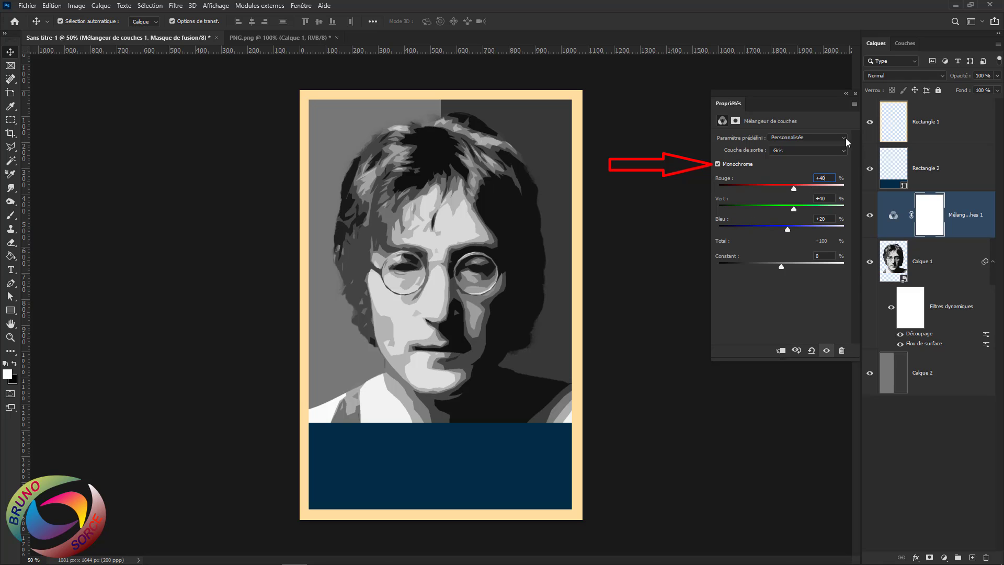
left_click(855, 93)
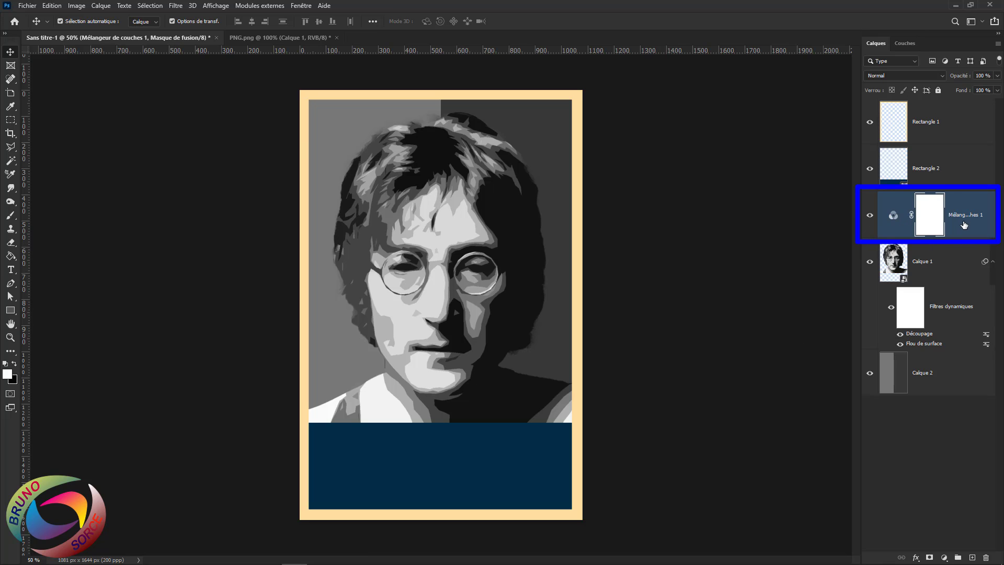
key("ctrl+2")
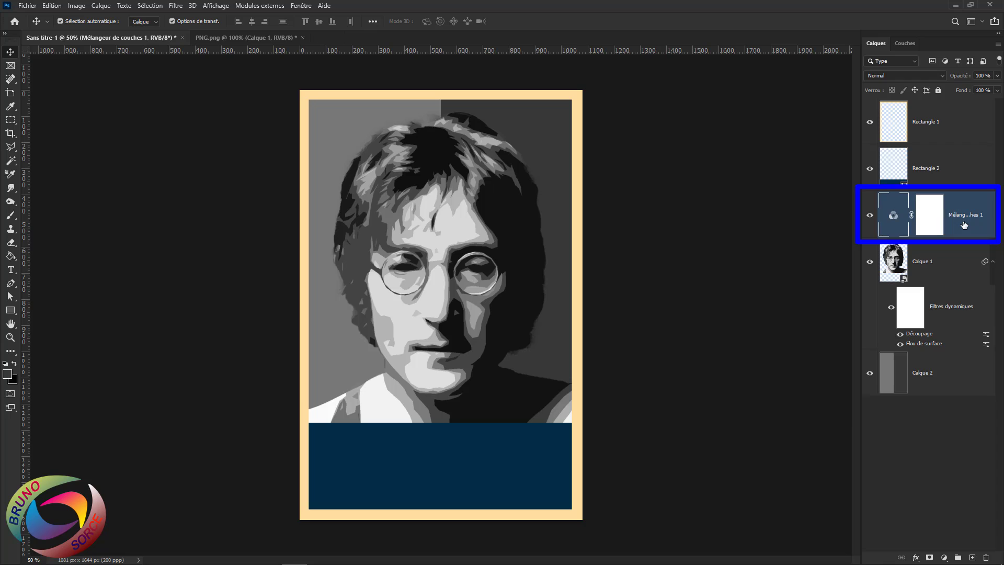
- Add a Posterize (Isohélie) adjustment layer above the Channel Mixer and set it to 5 levels
left_click(944, 557)
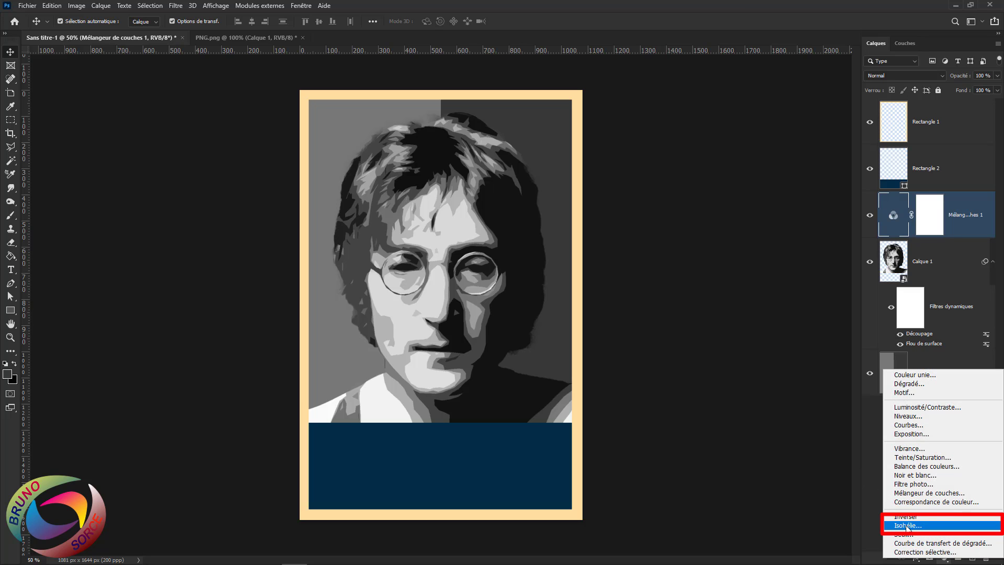
left_click(907, 526)
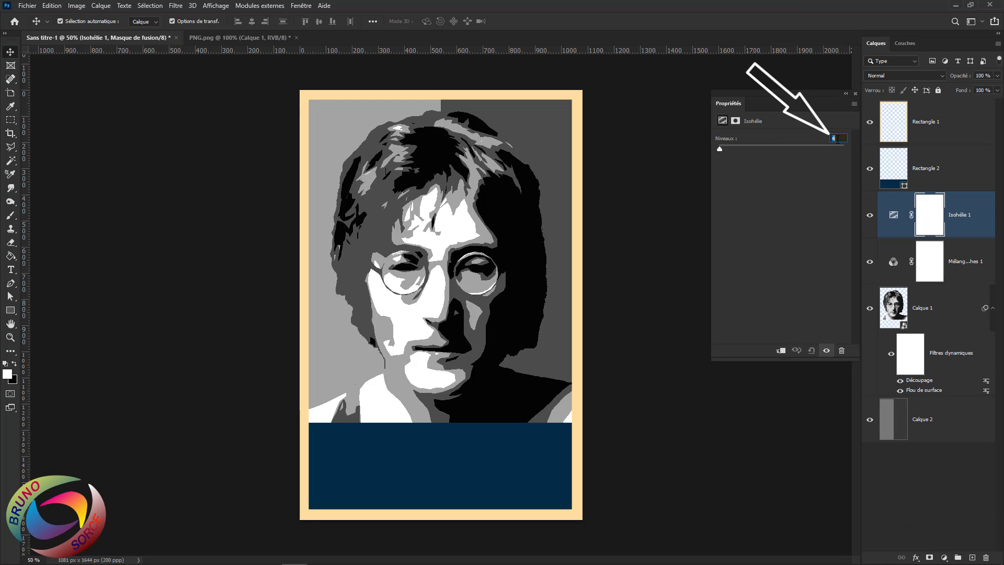
type("5")
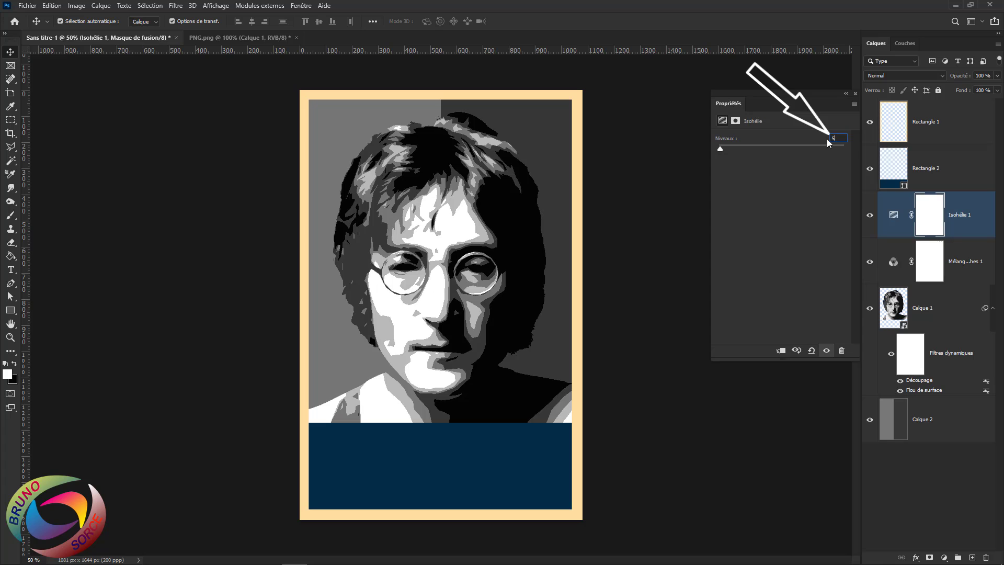
left_click(855, 95)
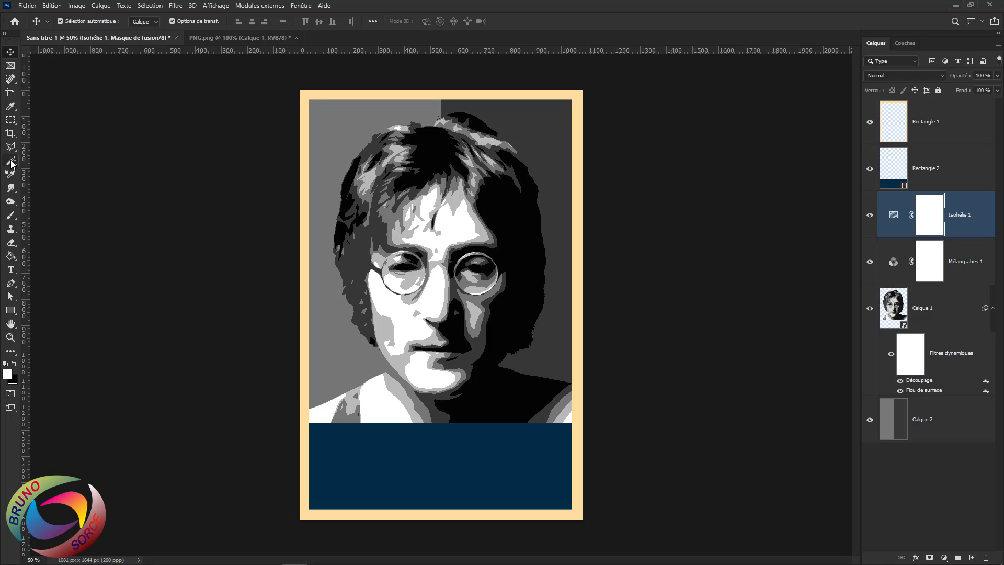
- Select all the mid-grey areas of the posterized image with the Magic Wand, using point sampling, tolerance 10 and contiguous off
left_click_drag(10, 161, 52, 180)
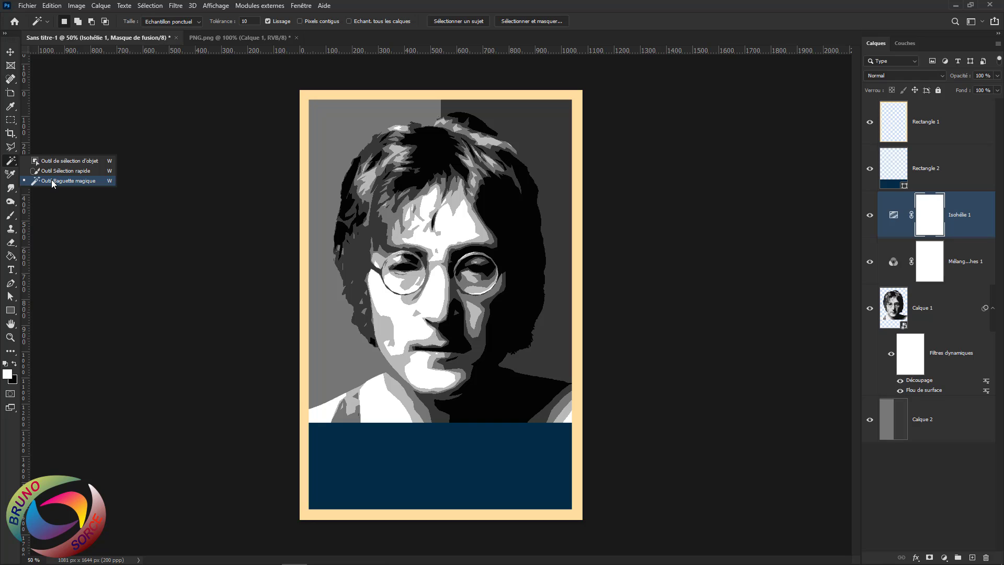
left_click_drag(51, 181, 52, 181)
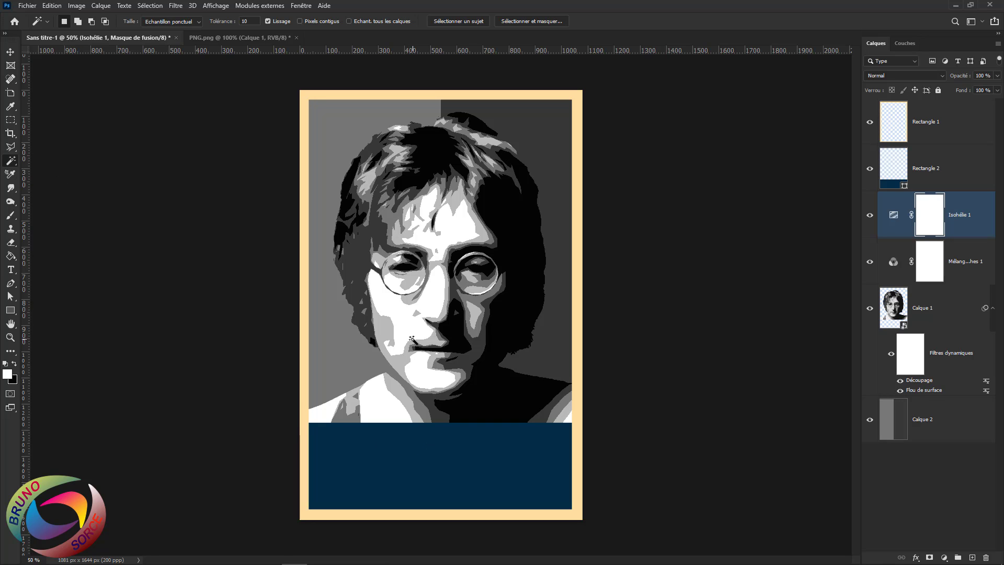
scroll(411, 339, "up", 3)
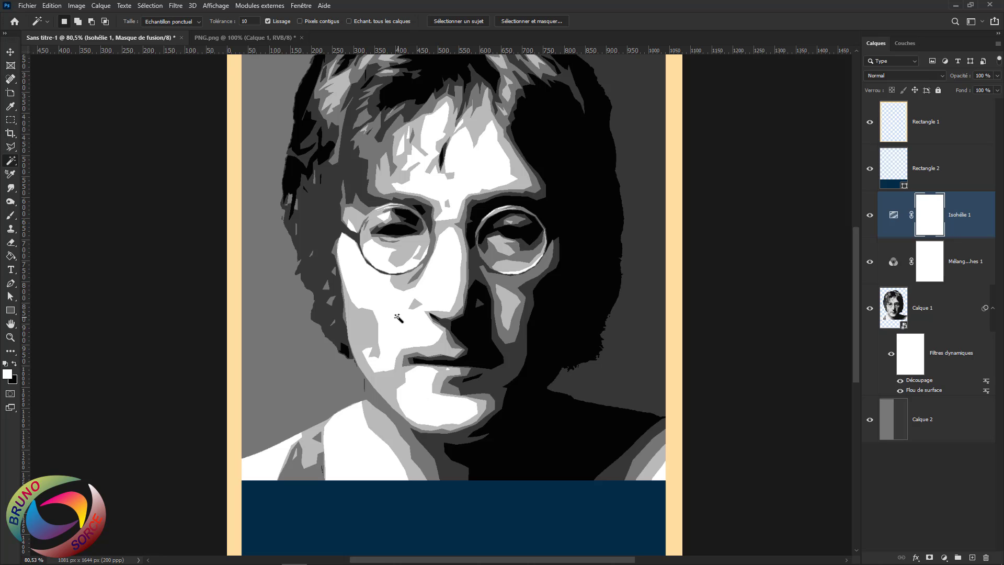
left_click(396, 315)
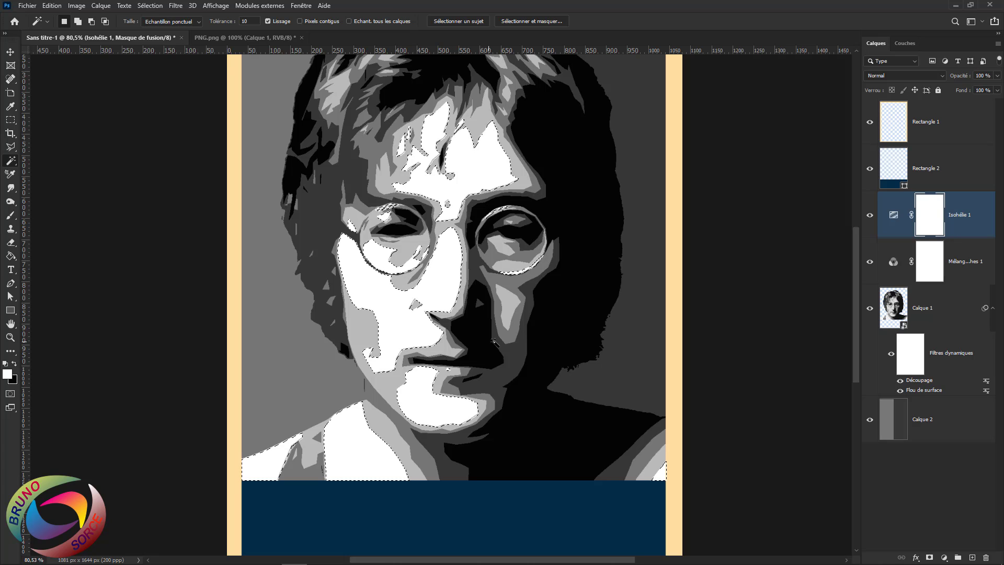
left_click(508, 338, "shift")
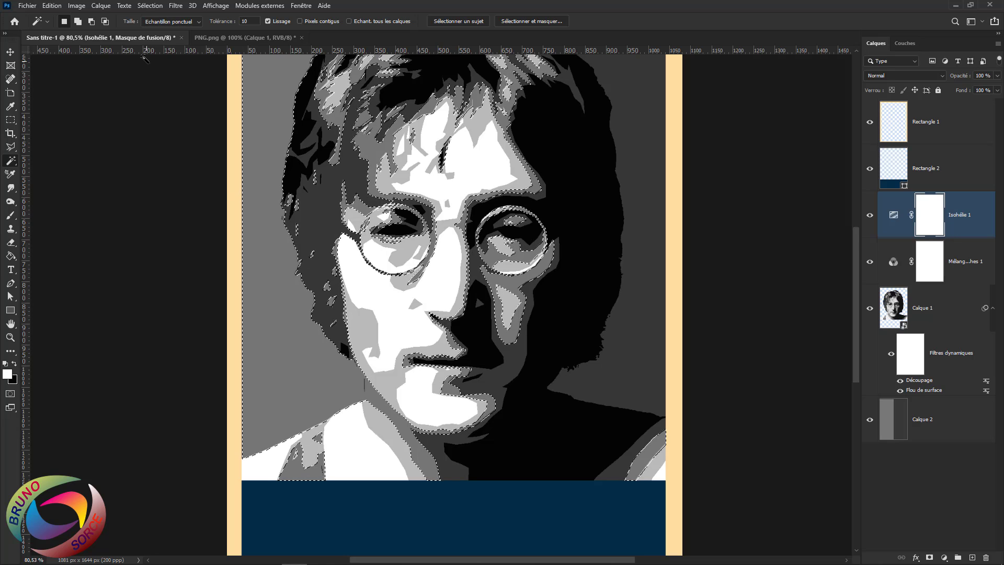
left_click(181, 21)
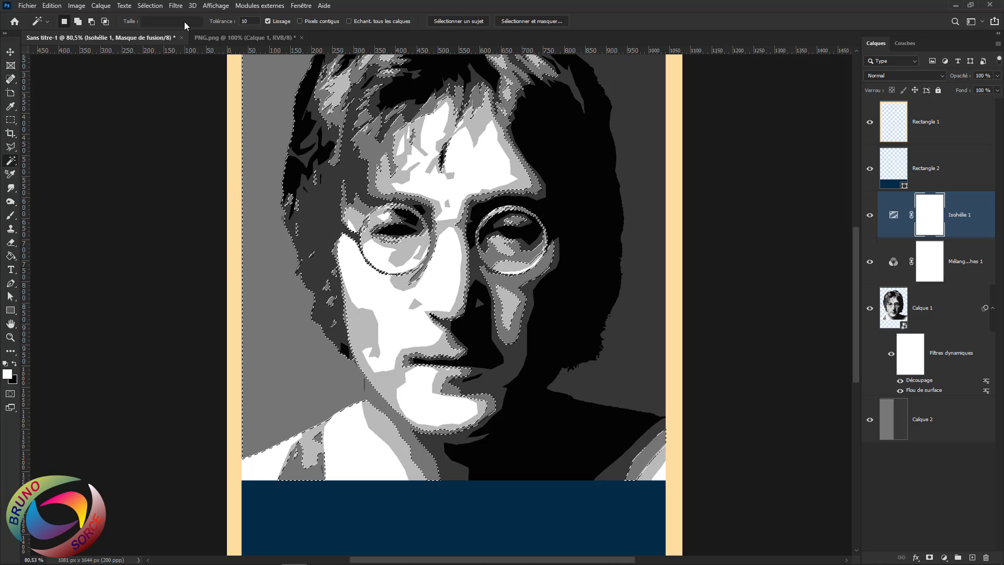
left_click(181, 31)
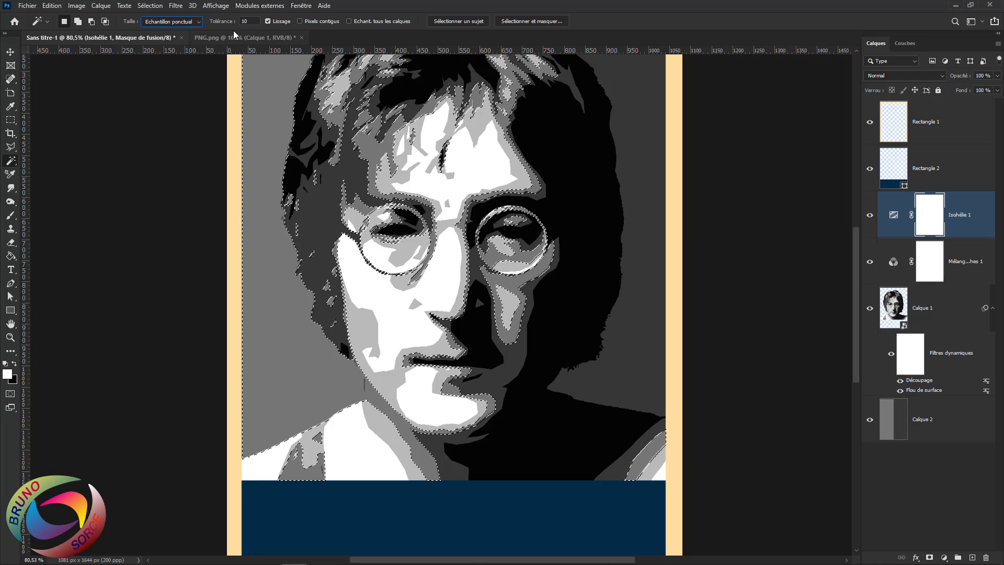
key("Return")
- Save the selection as a new channel named ALPHA 10, and deselect
left_click(150, 6)
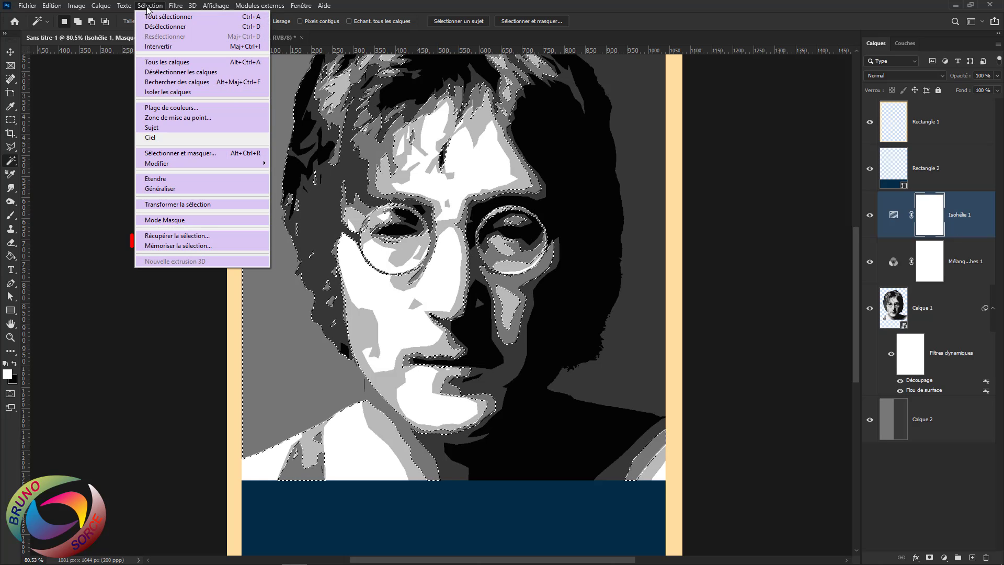
left_click(161, 246)
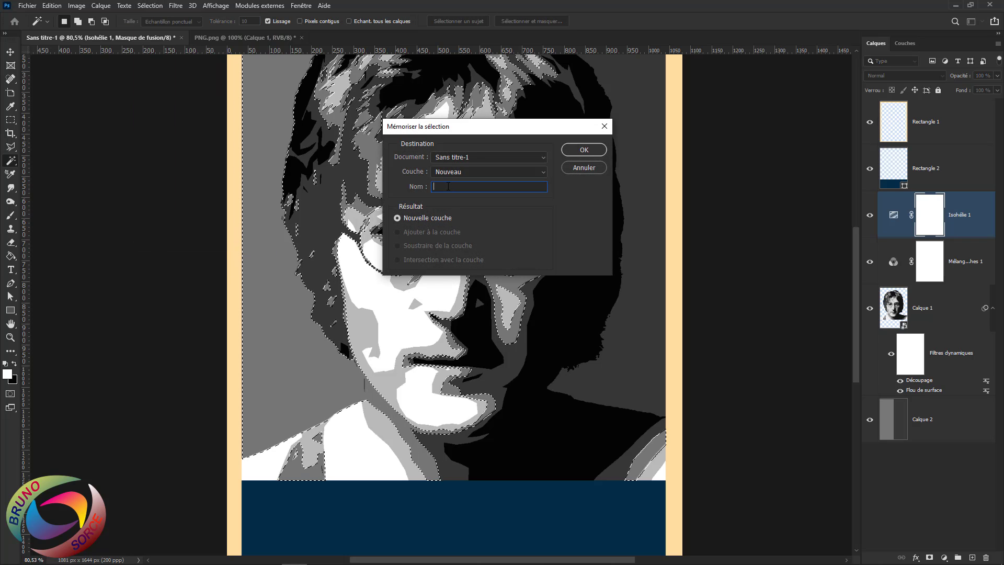
type("A")
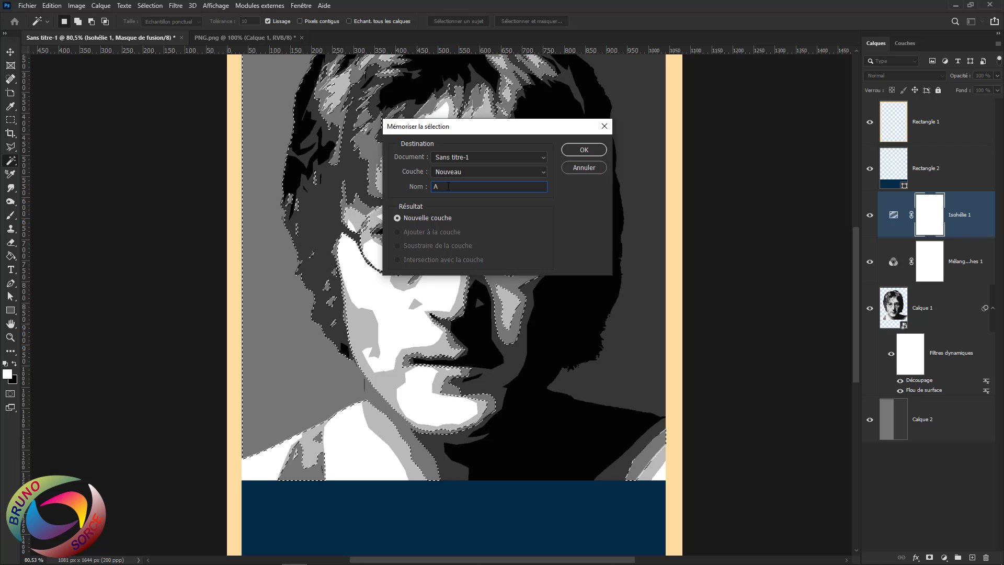
type("LPHA 10")
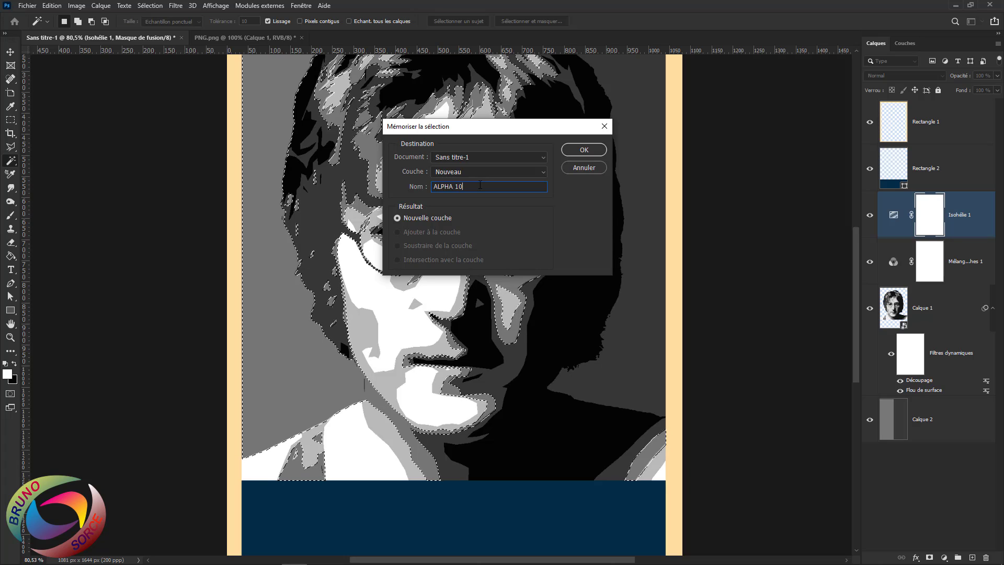
left_click(582, 147)
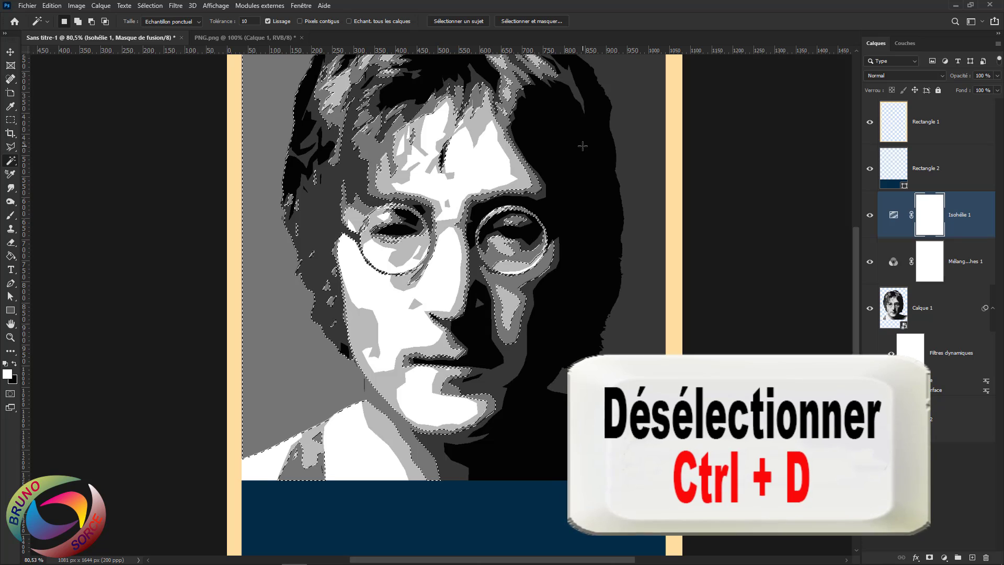
key("ctrl+d")
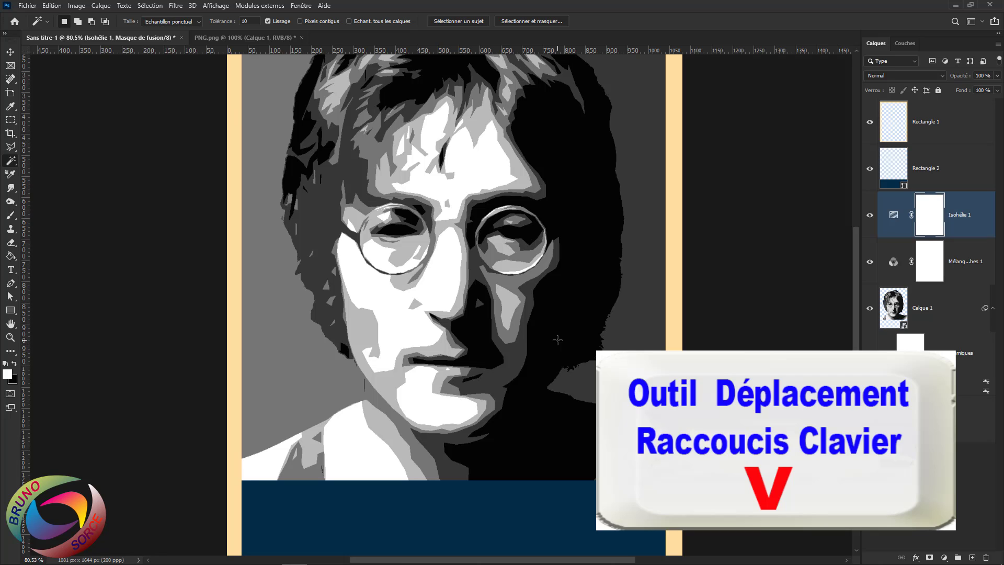
- Add a Gradient Map (Courbe de transfert de dégradé) layer above the Posterize adjustment and apply the navy, red, blue-grey and cream gradient preset
key("v")
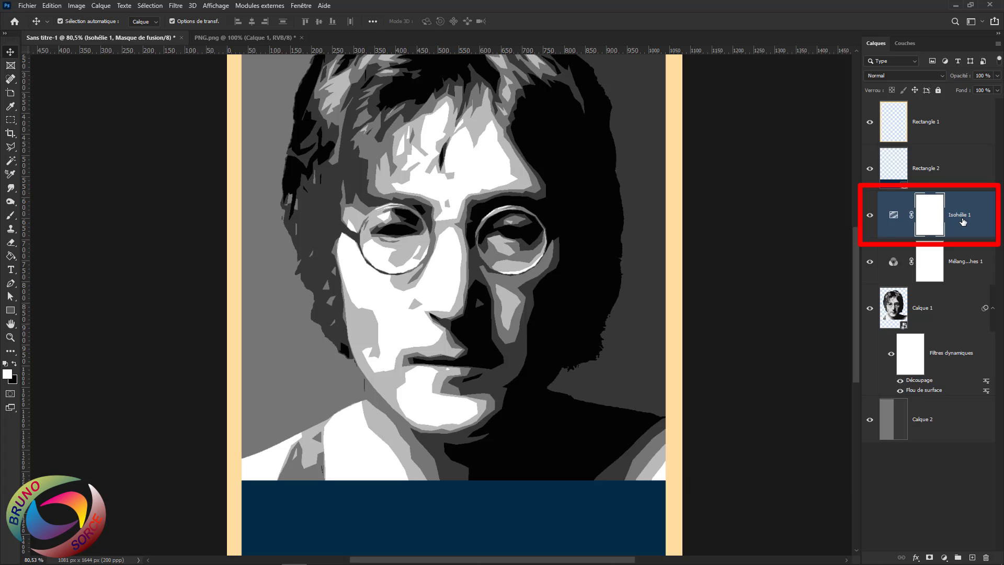
left_click(963, 222)
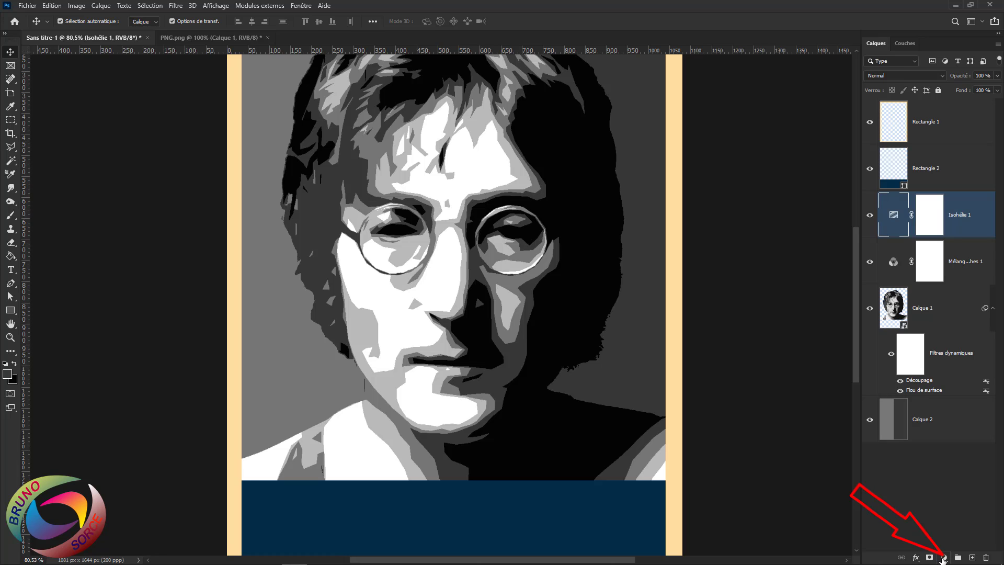
left_click(943, 558)
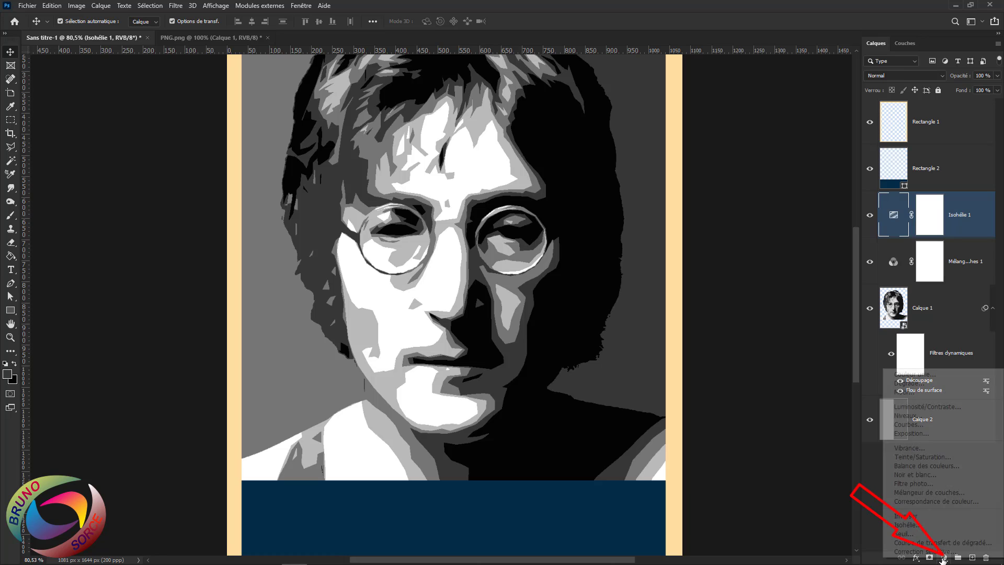
left_click(901, 544)
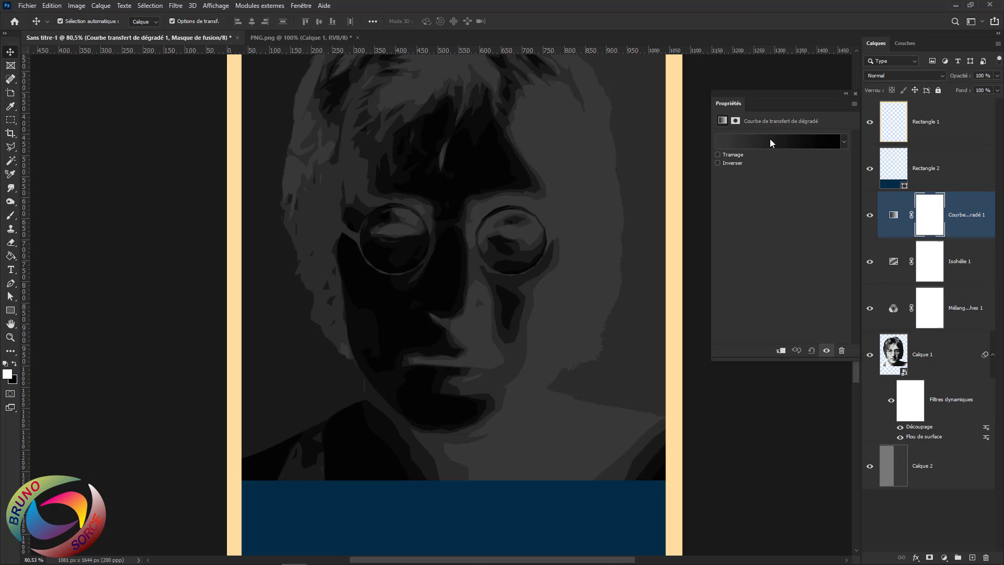
left_click(770, 141)
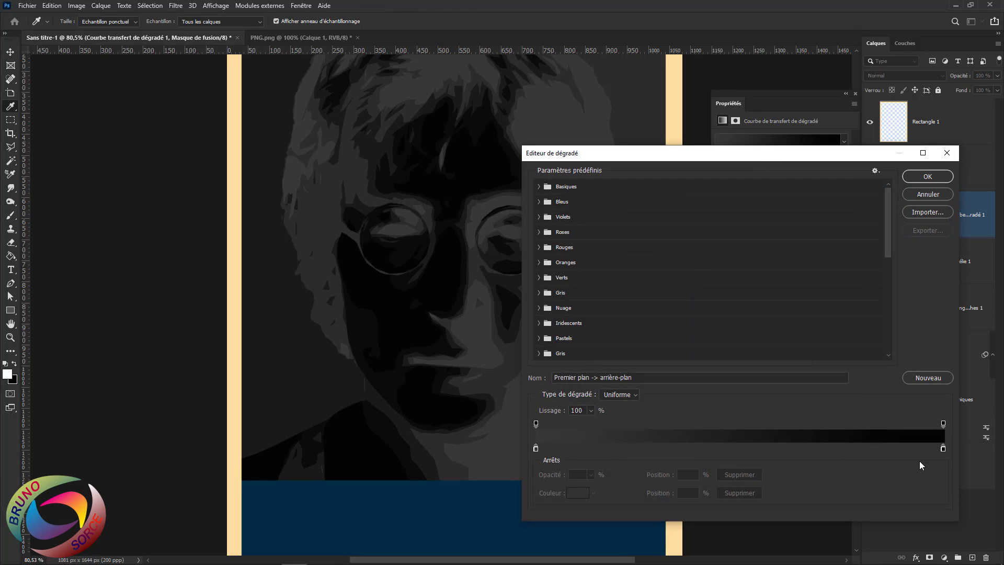
scroll(649, 343, "down", 10)
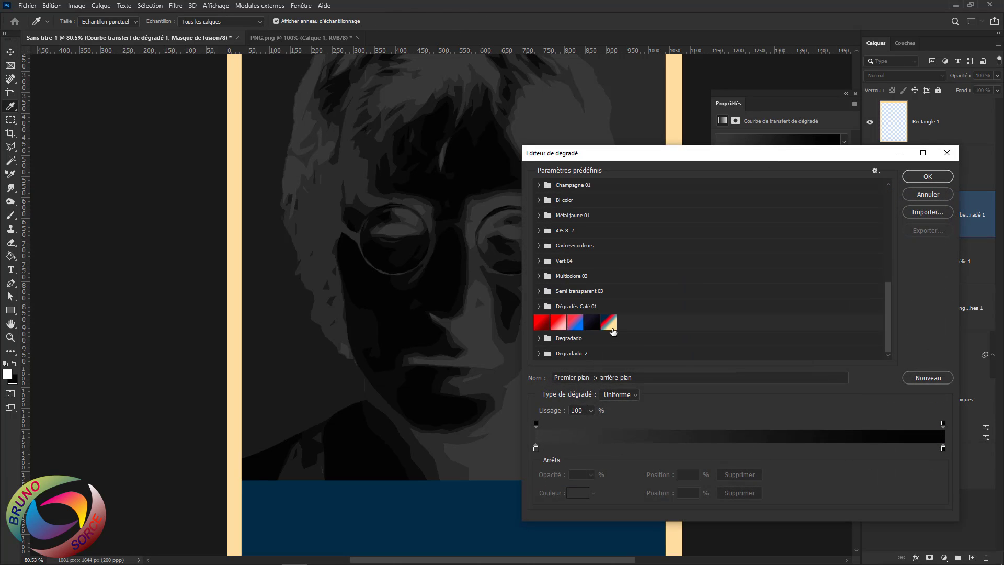
left_click(610, 326)
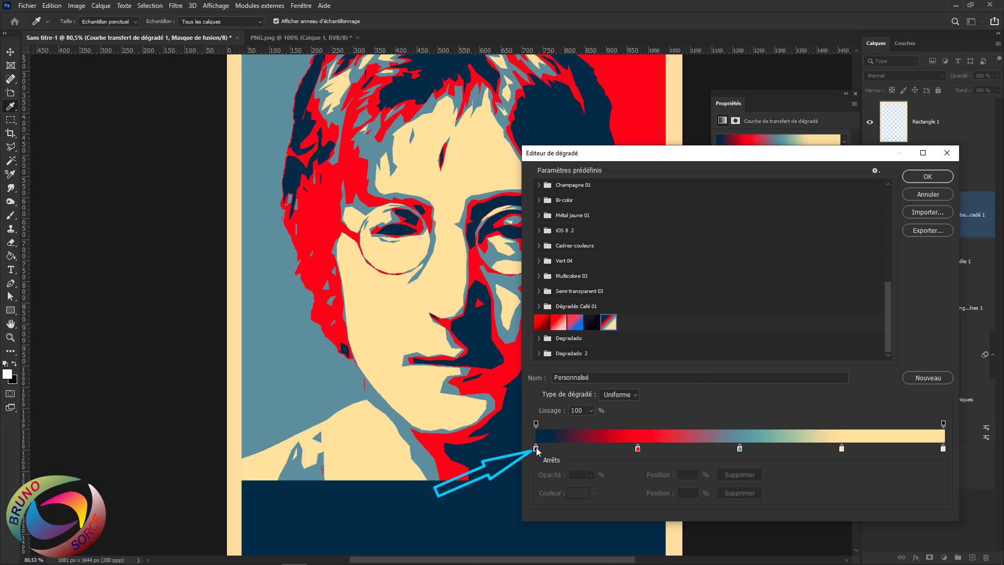
- Confirm the gradient's first two colour stops as 00324D at 0% and E01825 at 25%, deleting the extra stop added between them
double_click(535, 448)
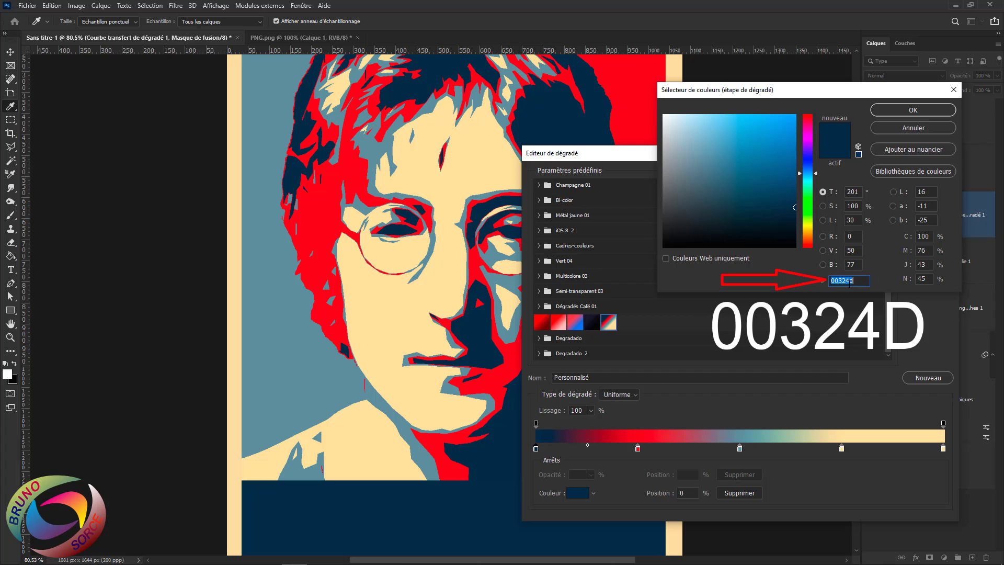
left_click(913, 109)
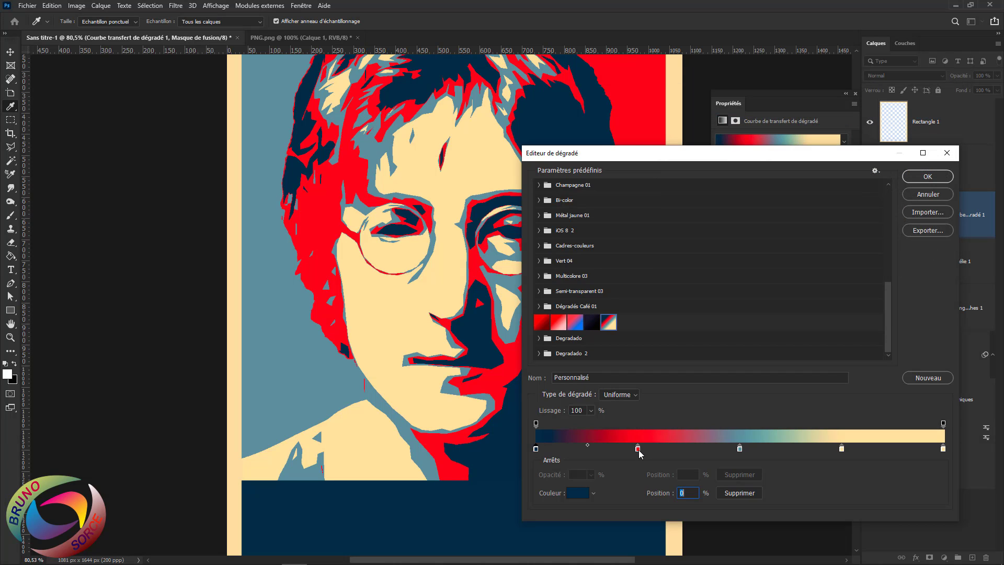
left_click(610, 448)
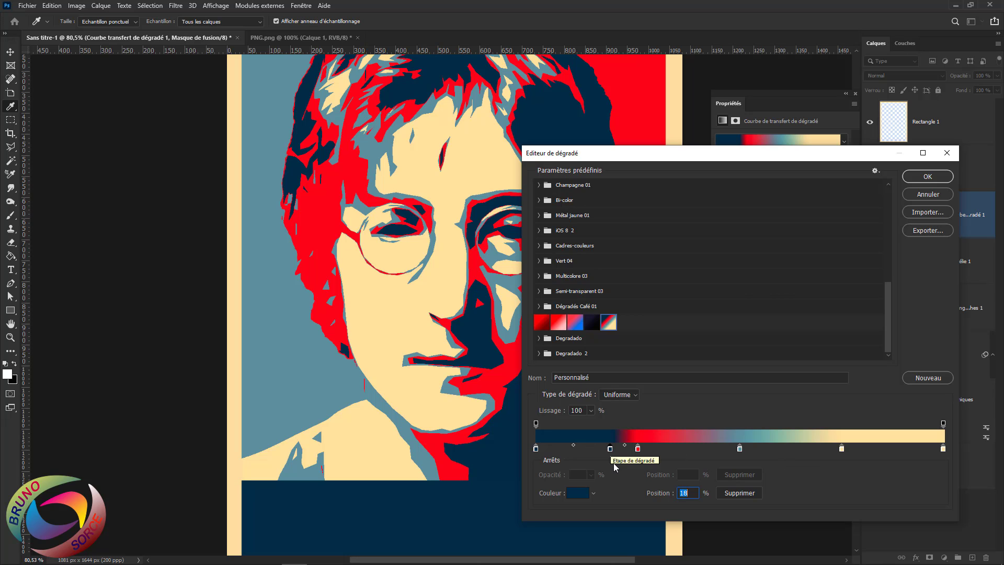
left_click(738, 494)
double_click(638, 449)
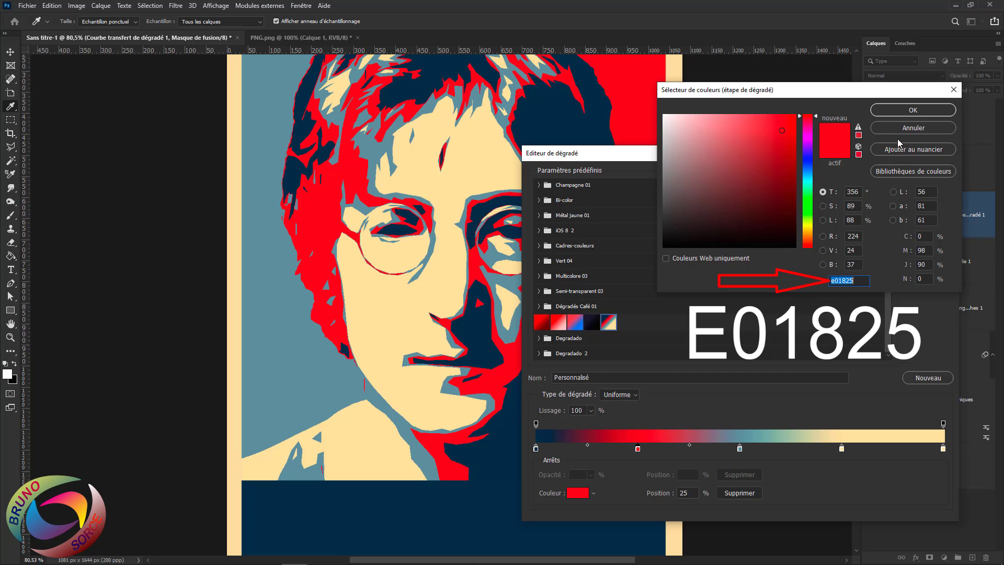
left_click(898, 111)
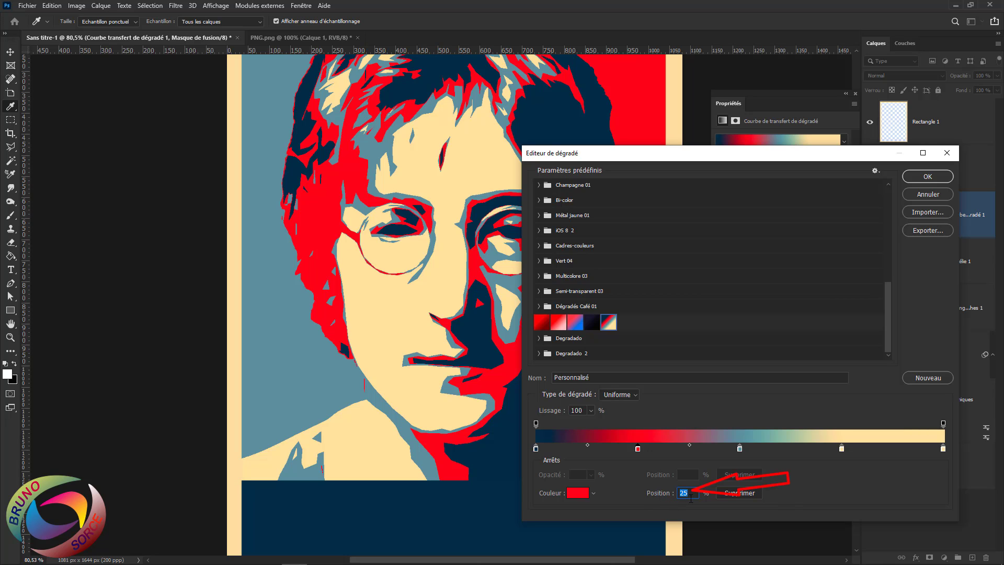
- Confirm the gradient's middle colour stop as 7498A4 at 50% and the fourth stop as FDE5A9 at 75%
double_click(739, 449)
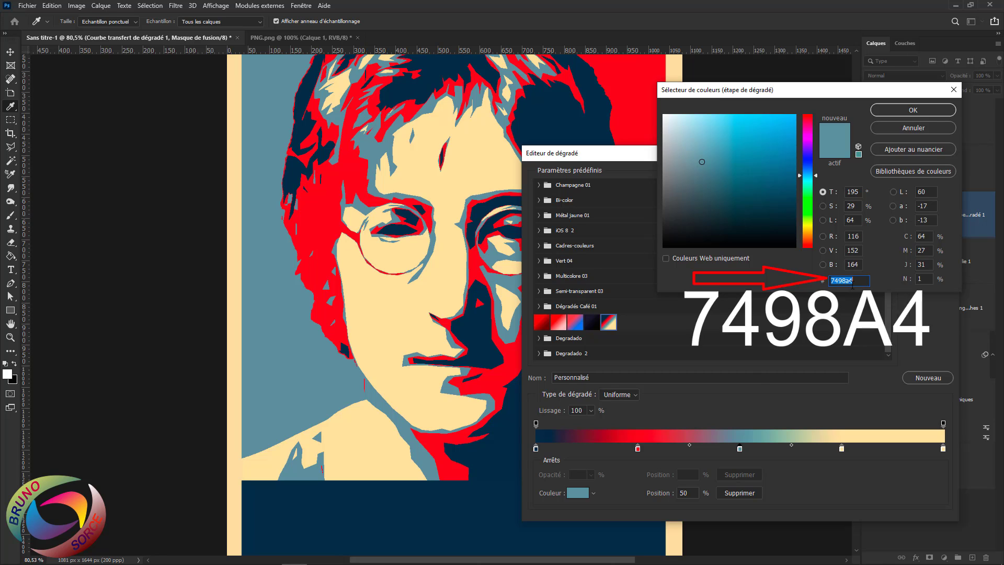
left_click(913, 111)
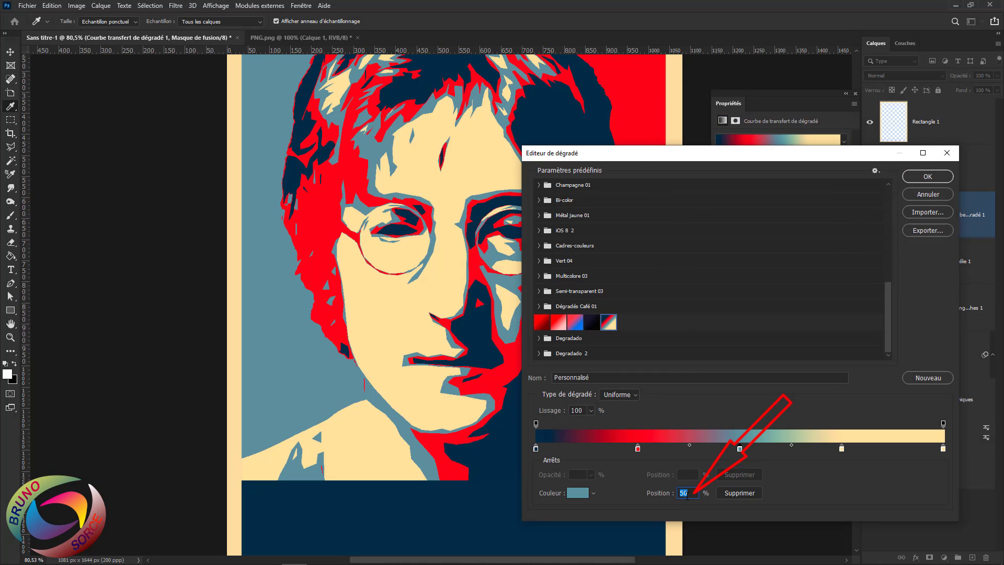
left_click(841, 449)
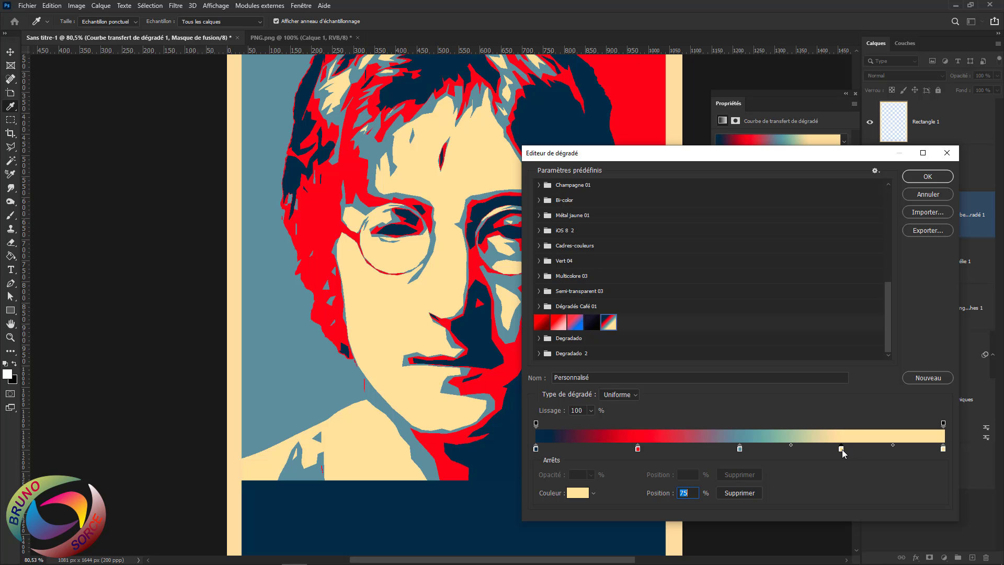
double_click(841, 448)
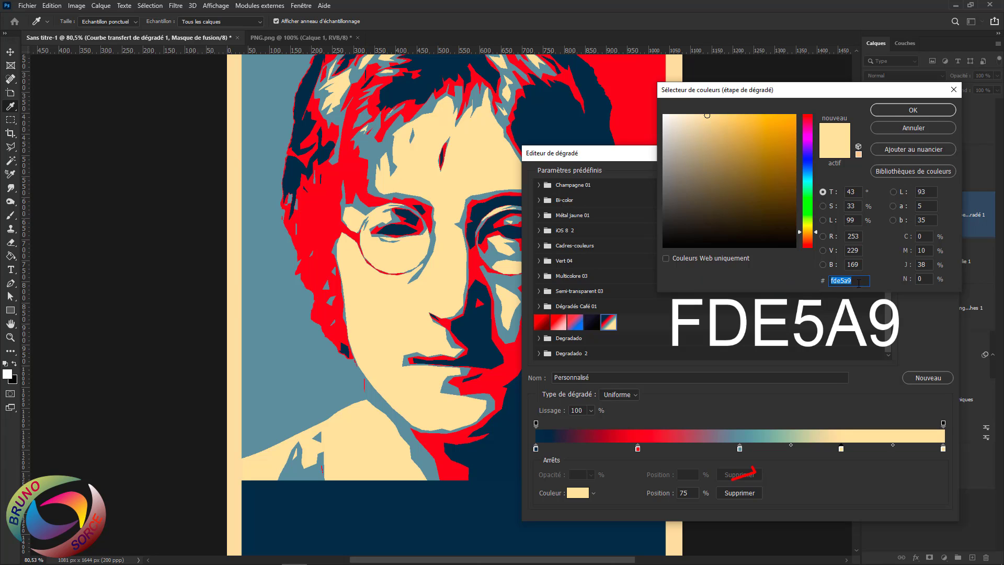
key("Return")
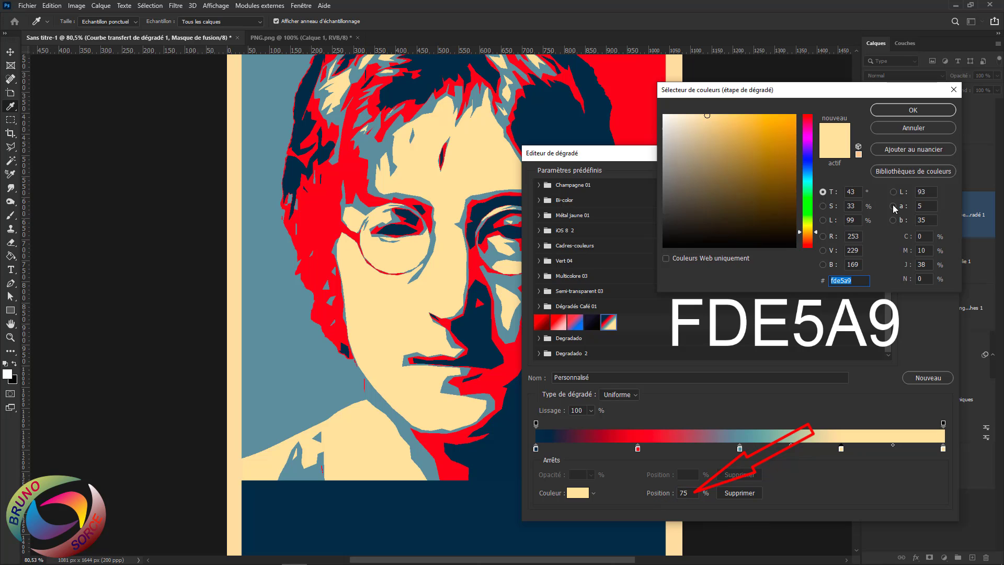
left_click(914, 107)
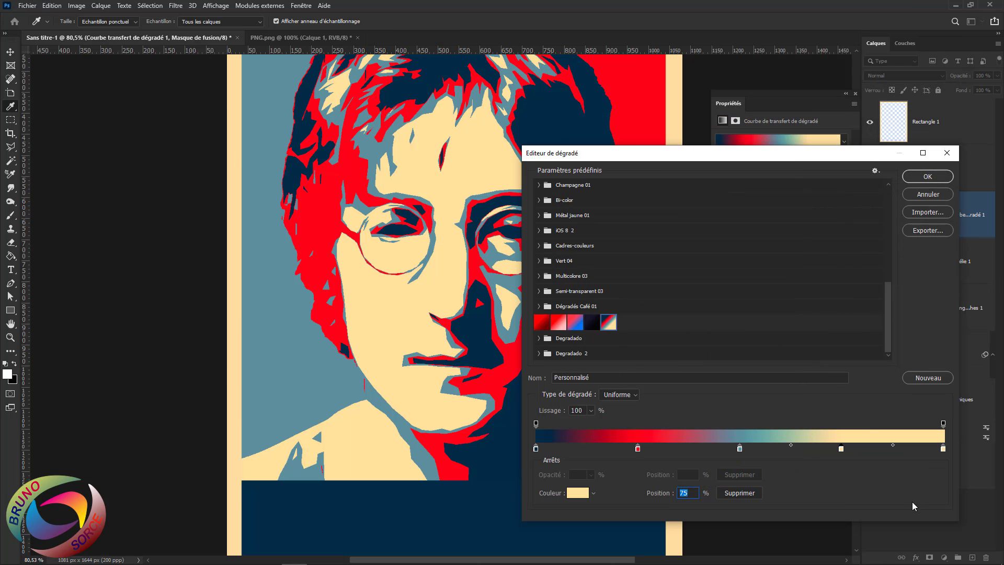
- Confirm the gradient's last colour stop as FDE5A9 at 100% and accept the gradient for the adjustment layer
double_click(943, 449)
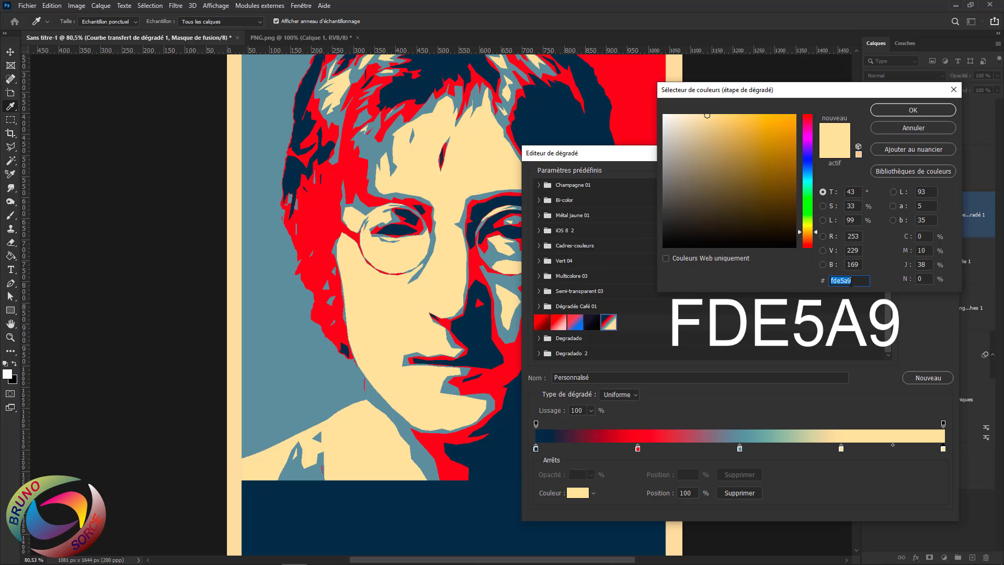
left_click(922, 110)
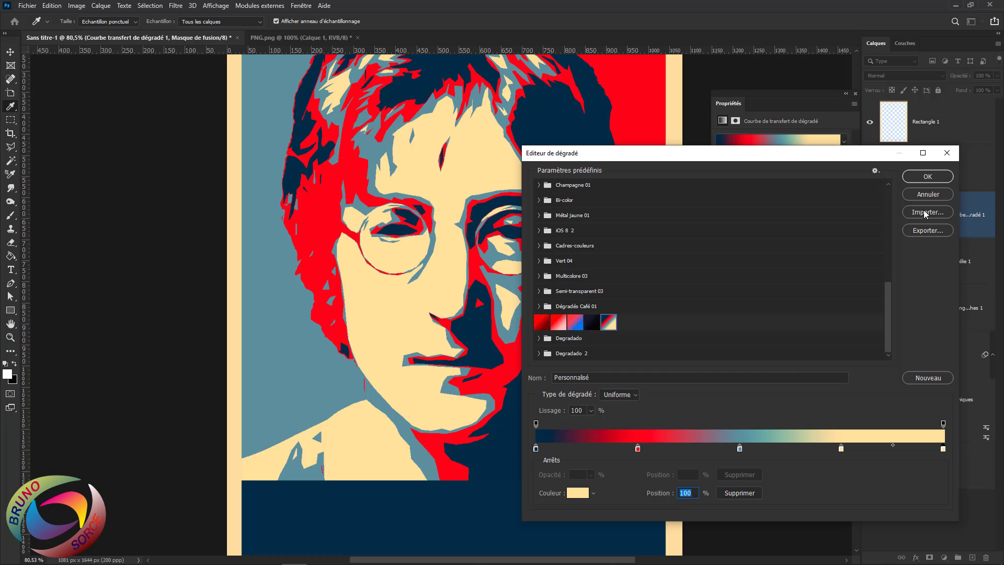
left_click(928, 178)
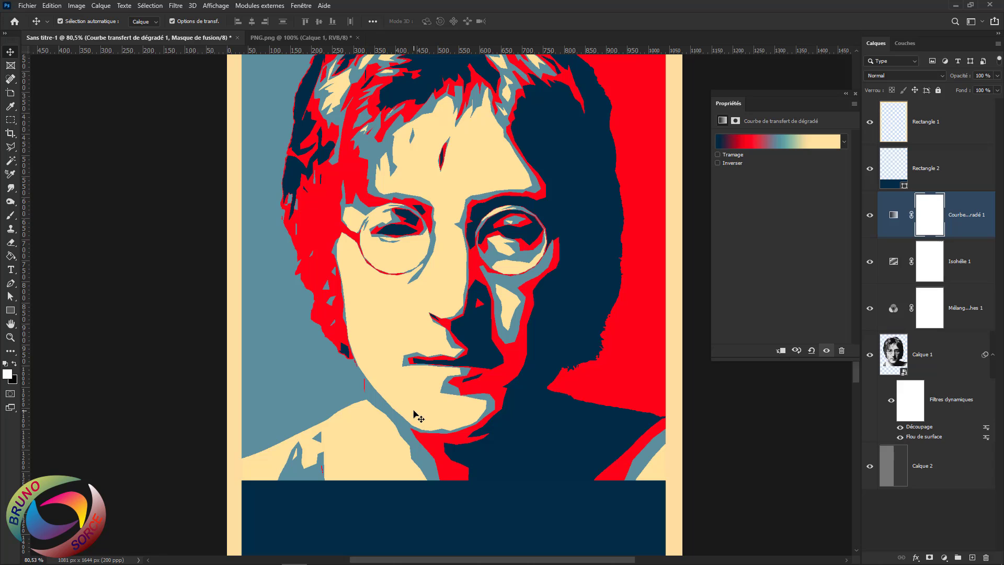
scroll(413, 414, "down", 2)
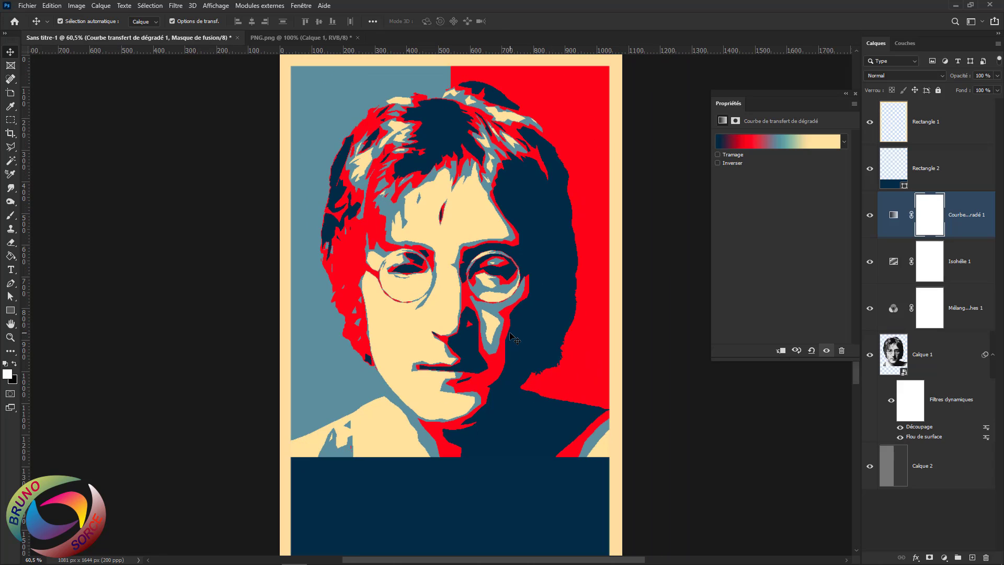
- Save the gradient map's current gradient as a new preset, delete that preset again and accept the gradient
left_click(775, 146)
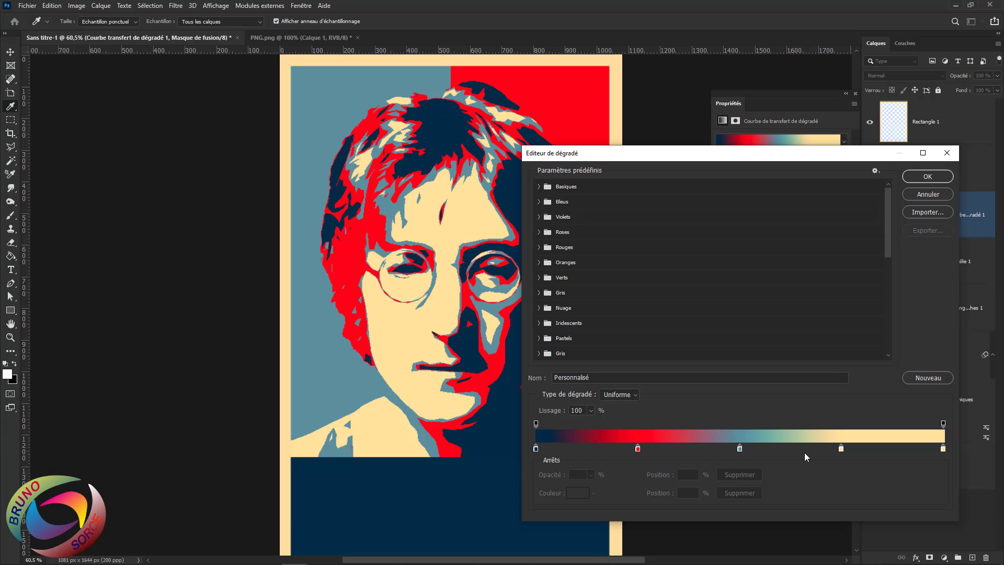
left_click(929, 381)
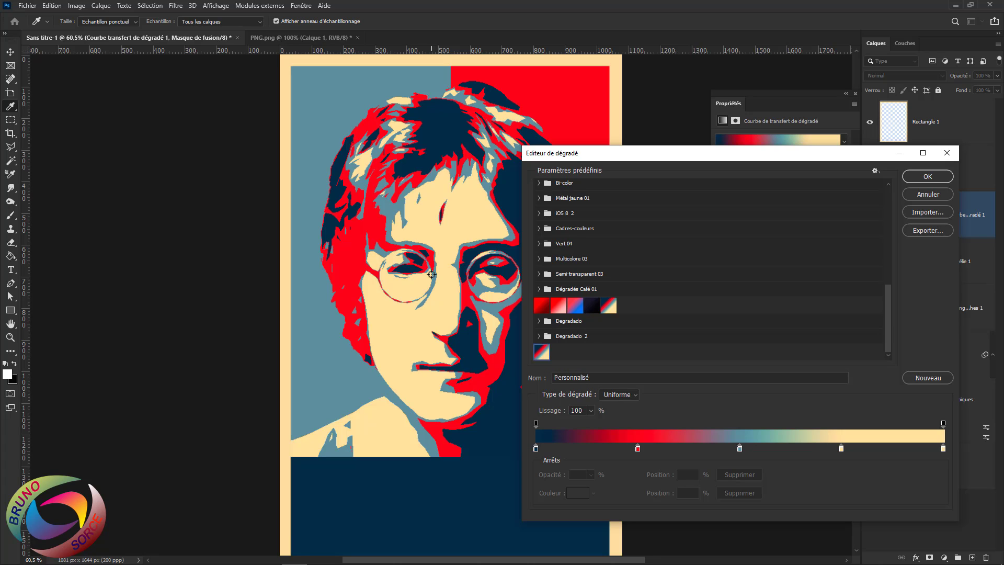
right_click(544, 357)
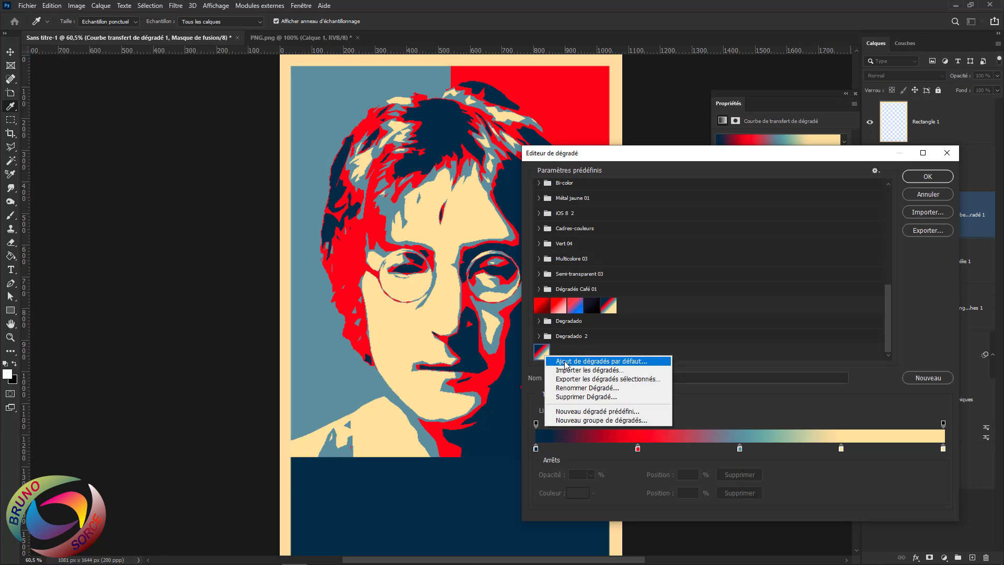
left_click(575, 399)
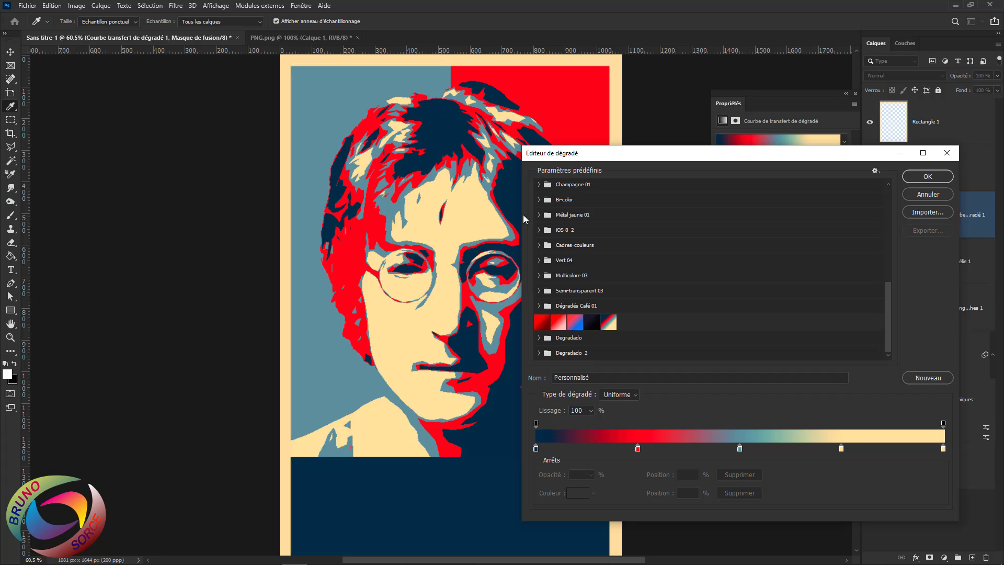
left_click(928, 176)
key("v")
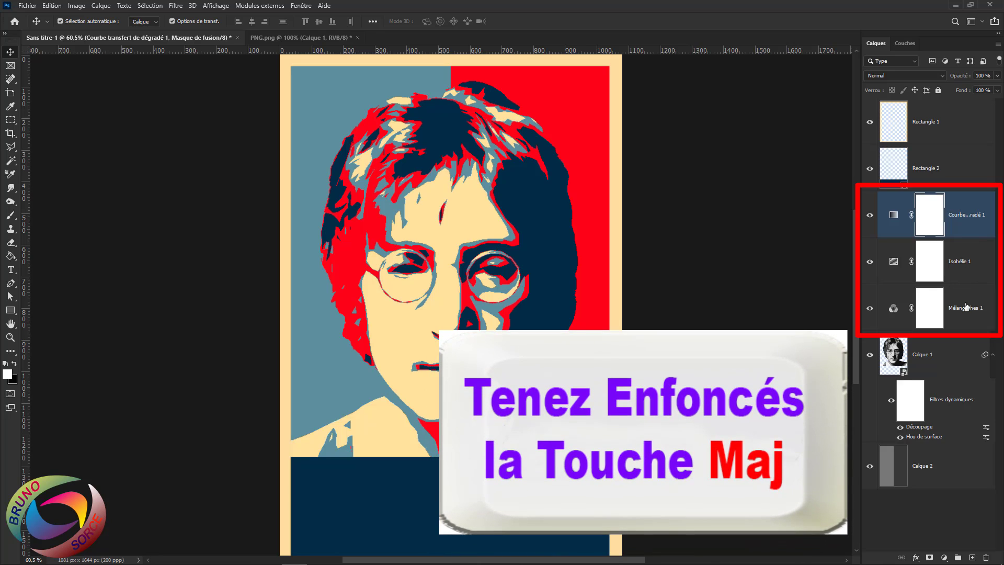
- Group the gradient map, posterize and channel mixer adjustment layers and rename the group REGLAGES
left_click(960, 318, "shift")
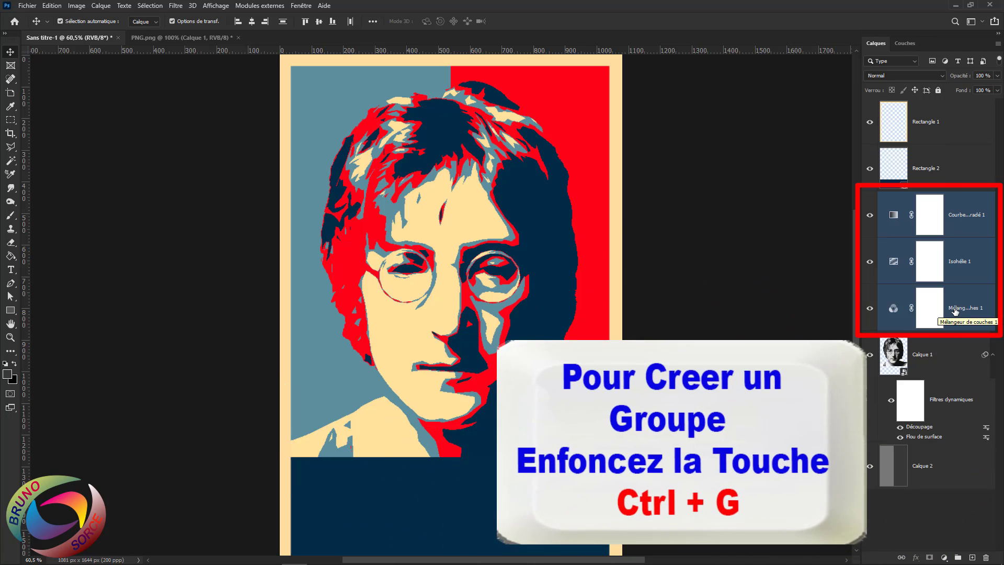
key("ctrl+g")
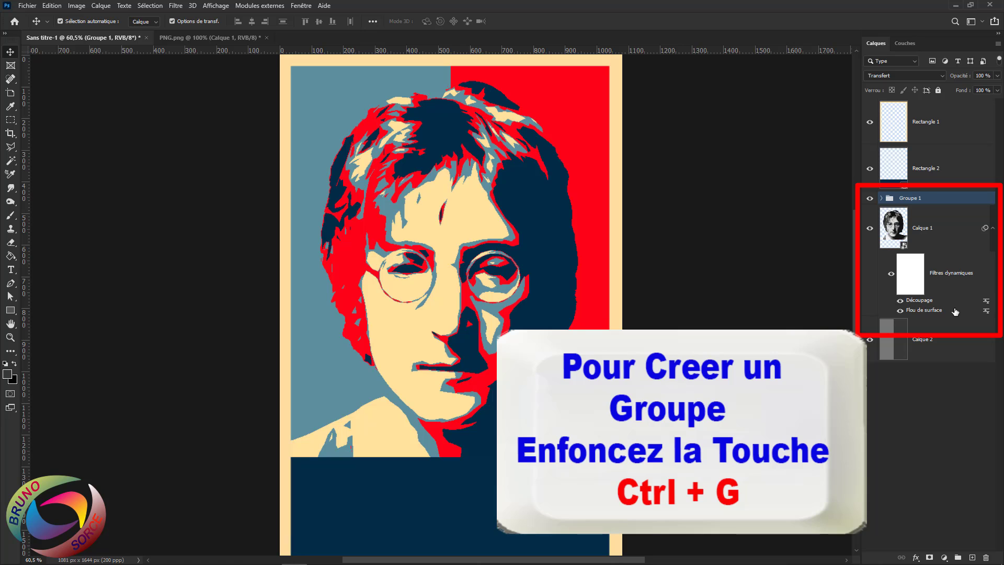
double_click(910, 197)
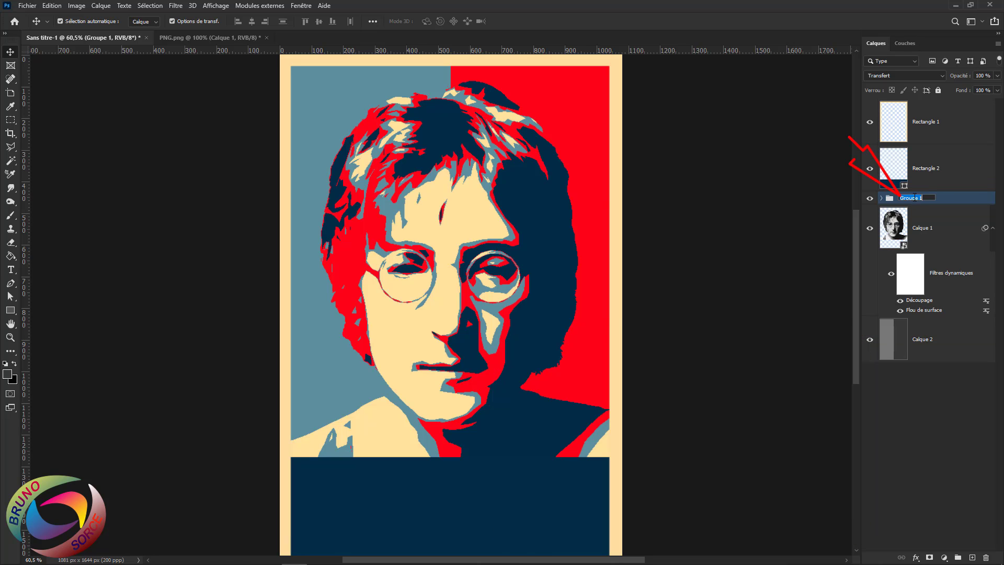
type("REGLAGES")
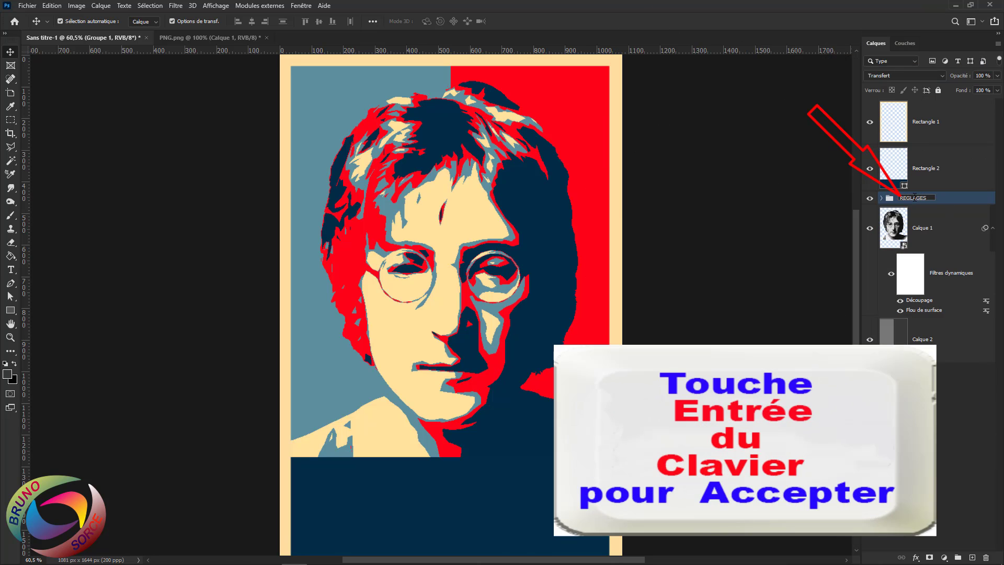
key("Return")
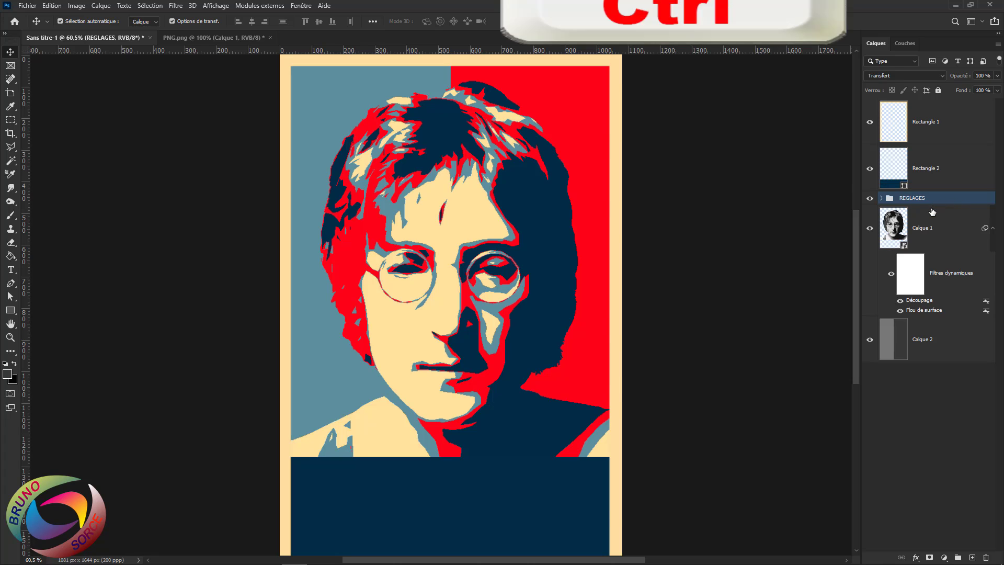
- Add a new layer directly below the REGLAGES group and fill it with the grey foreground colour 808080
key("ctrl")
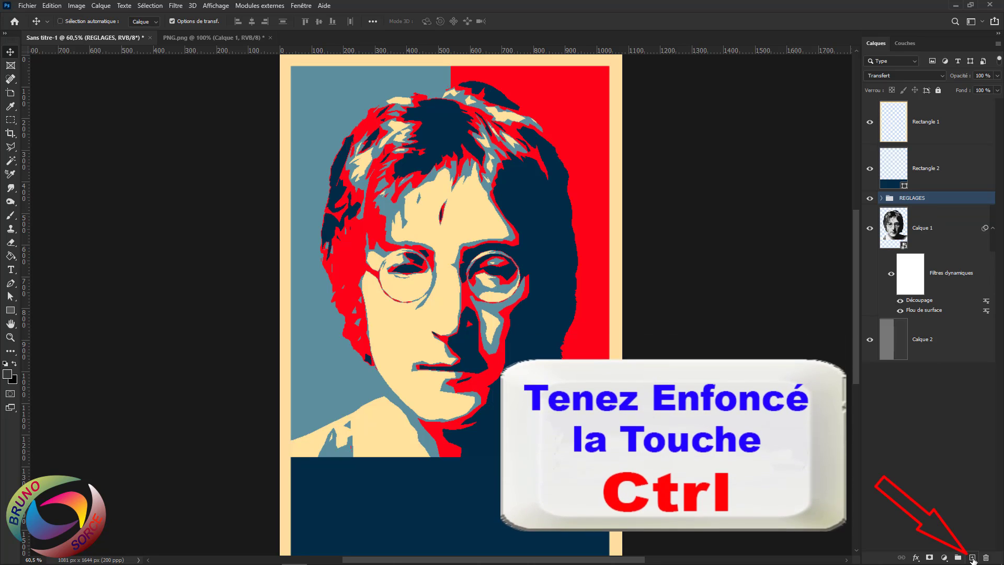
left_click(971, 557, "ctrl")
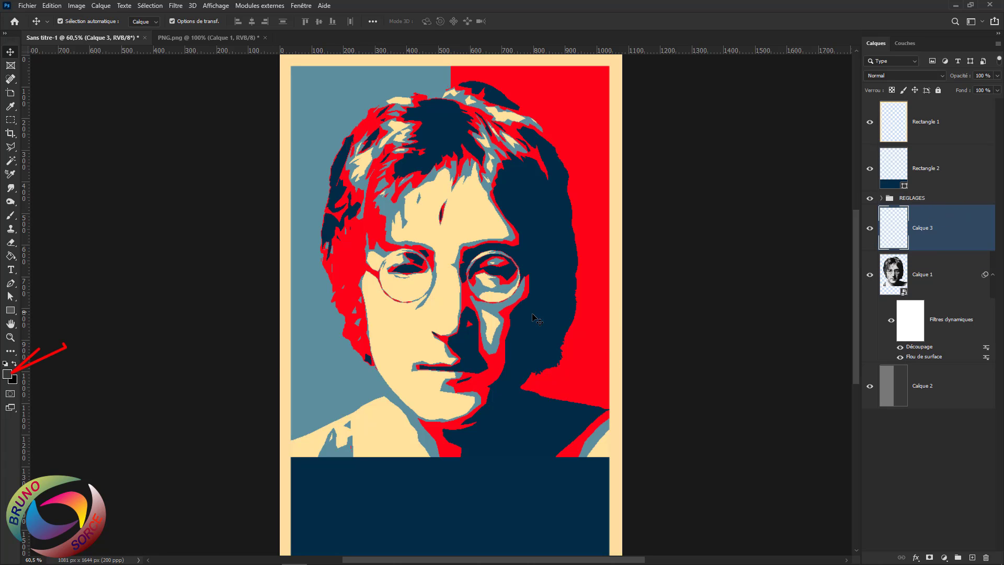
left_click(7, 373)
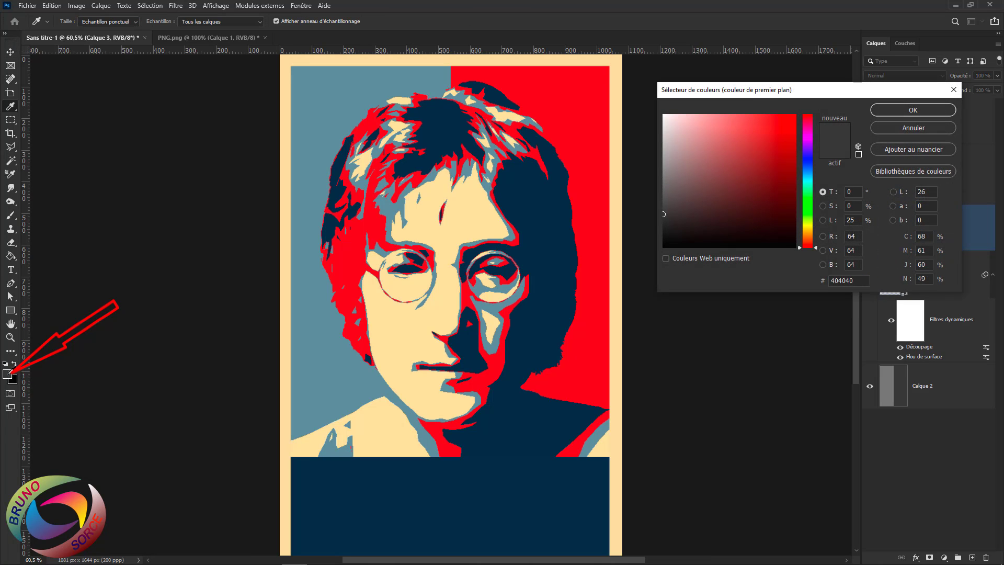
left_click(857, 280)
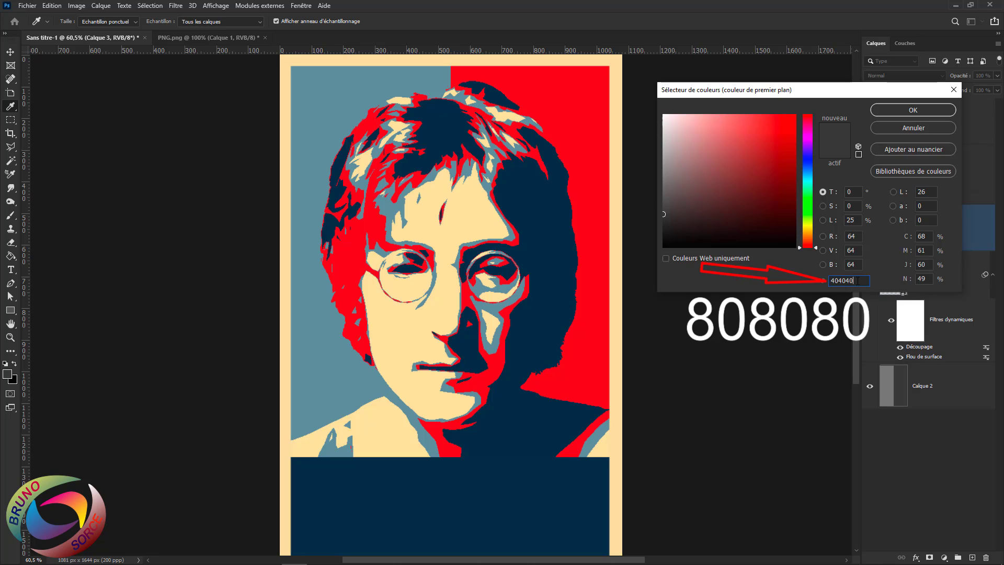
left_click_drag(858, 281, 826, 287)
type("808080")
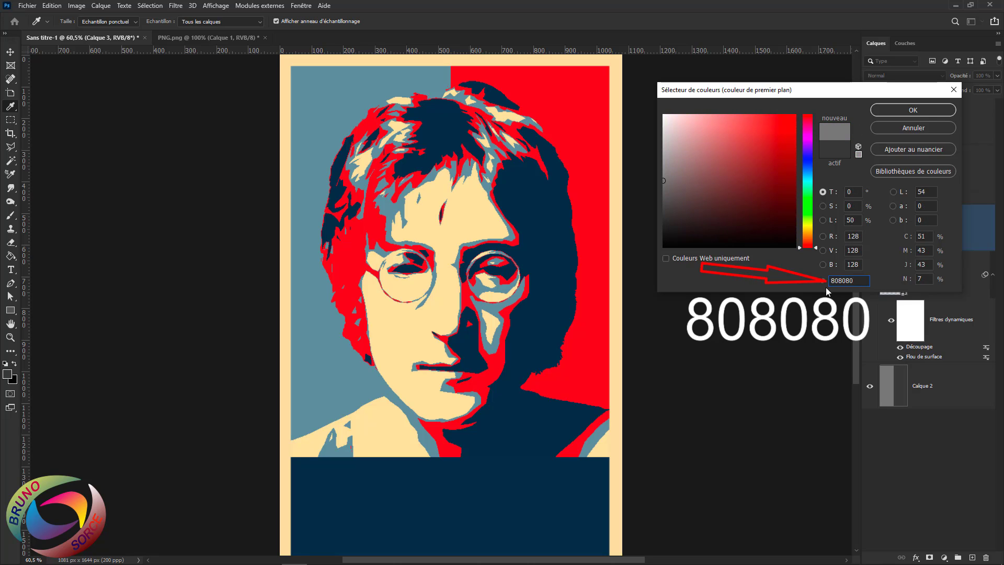
left_click(908, 114)
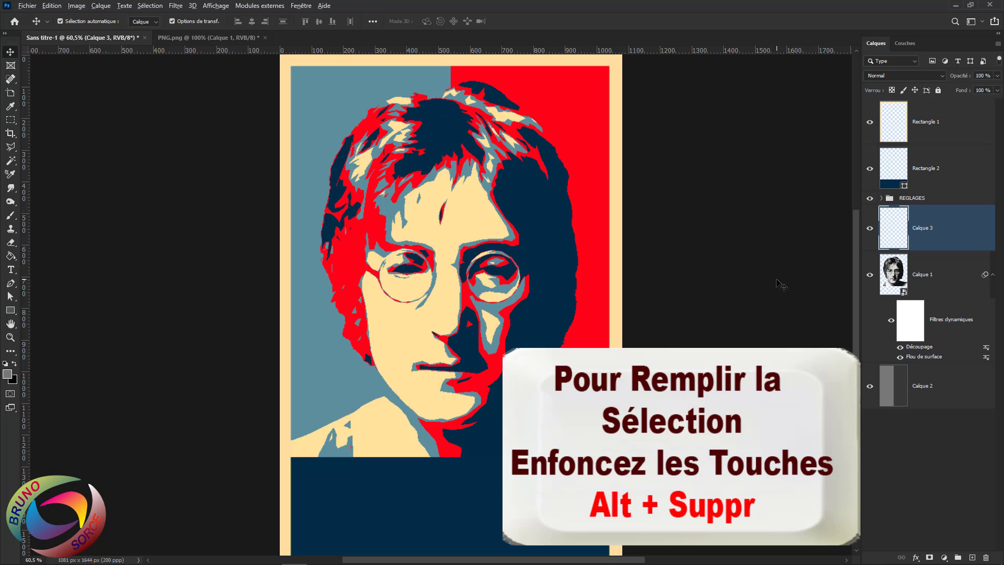
key("alt+Delete")
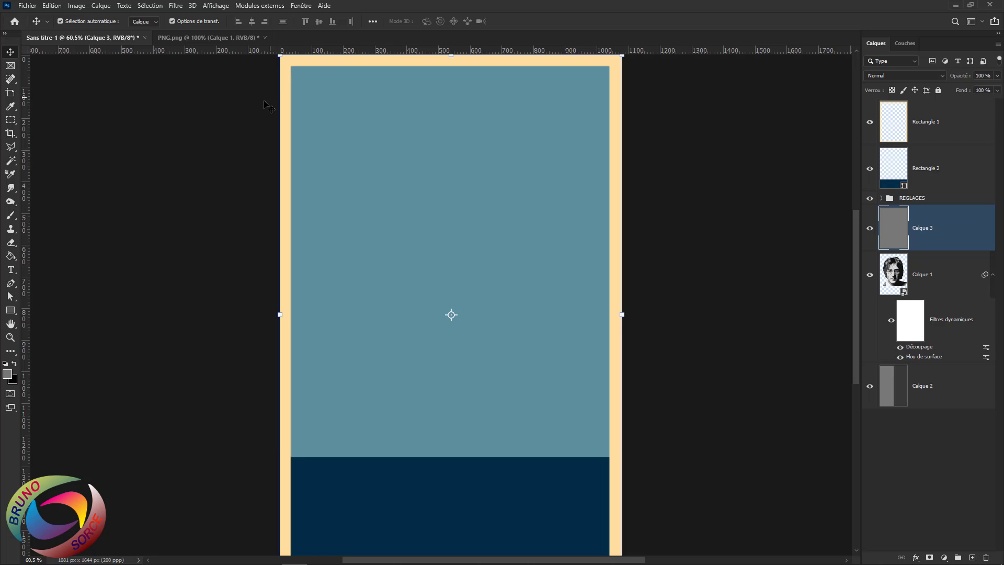
- Apply the Halftone Pattern (Motif de demi-teintes) sketch filter to the grey layer with size 1, contrast 50 and type Segment
left_click(175, 5)
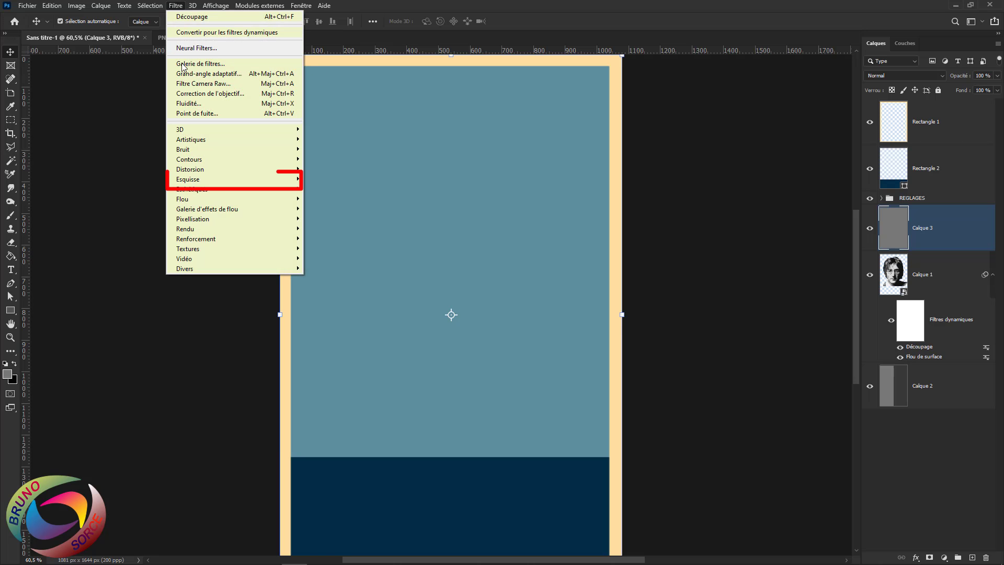
mouse_move(187, 189)
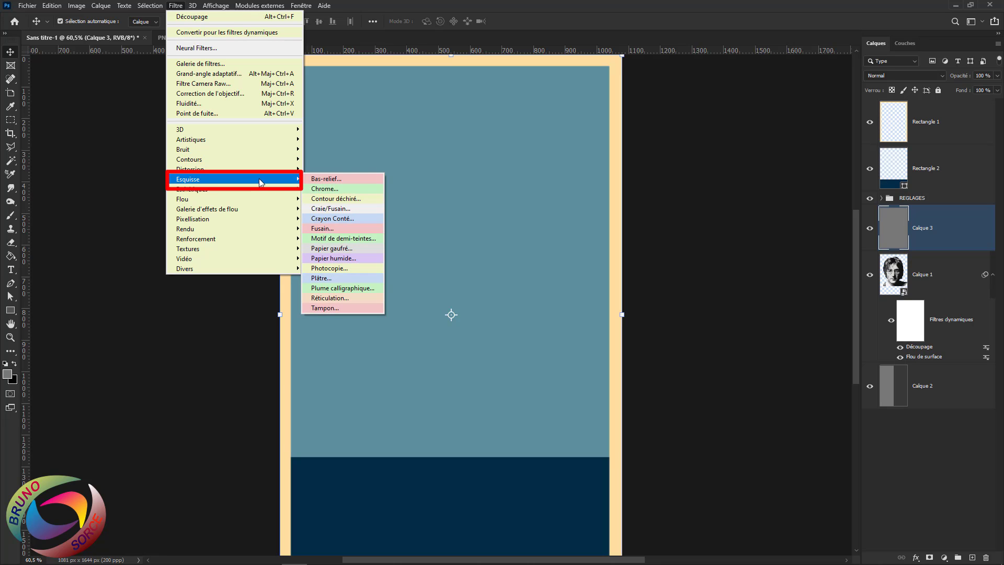
left_click(332, 239)
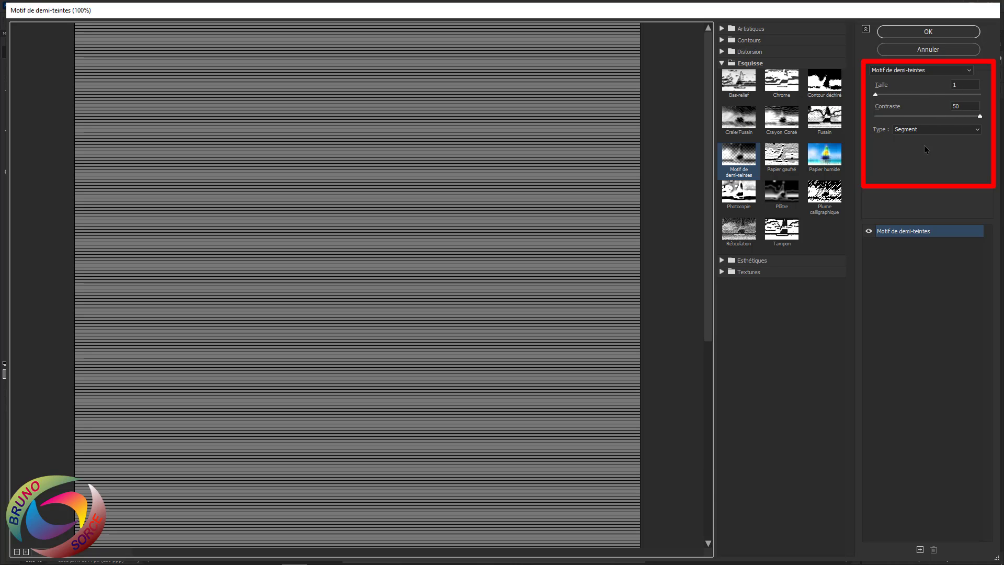
left_click(911, 131)
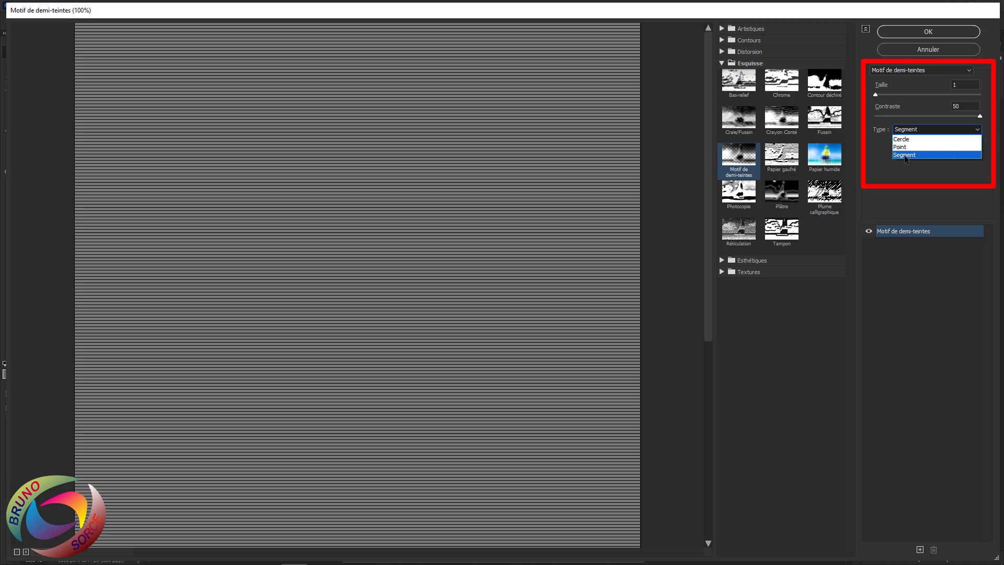
left_click(904, 154)
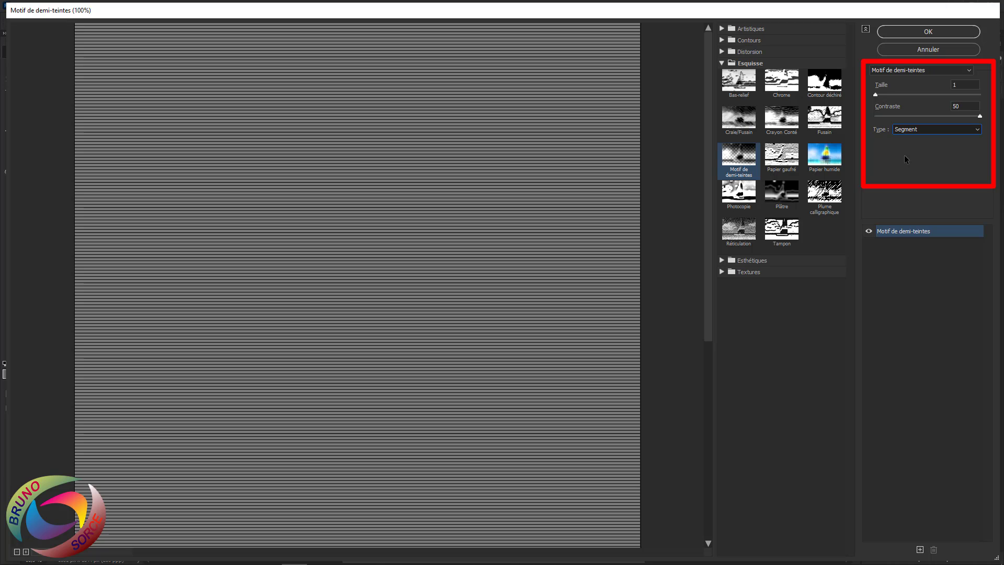
left_click(919, 33)
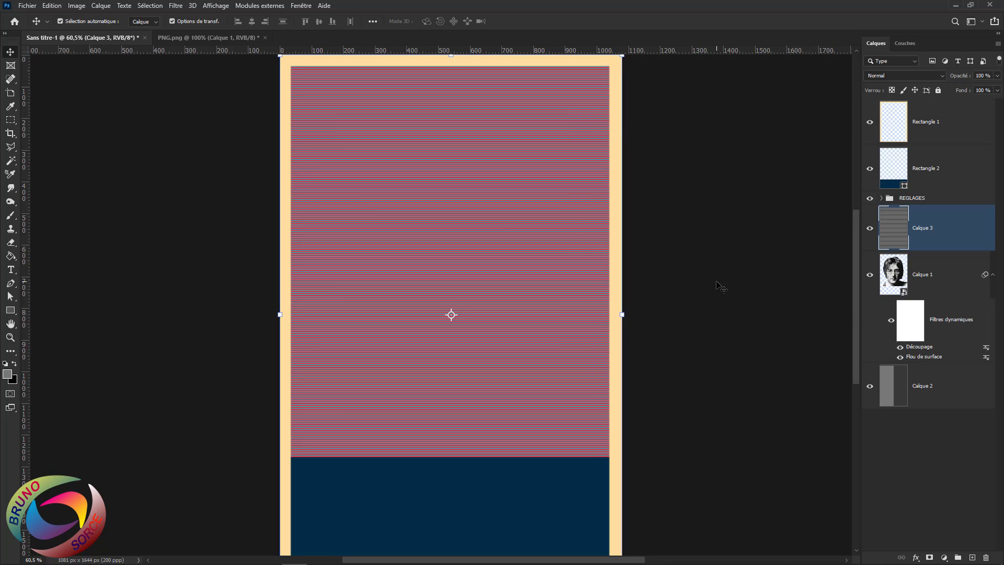
- Load the ALPHA 10 channel as a selection and turn it into a layer mask on the striped Calque 3 layer
left_click(901, 45)
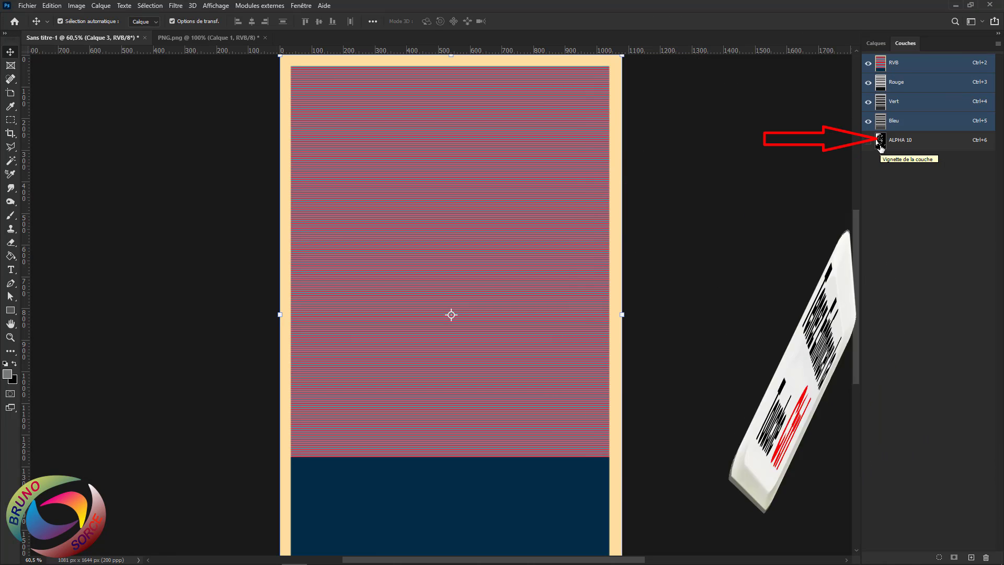
key("ctrl")
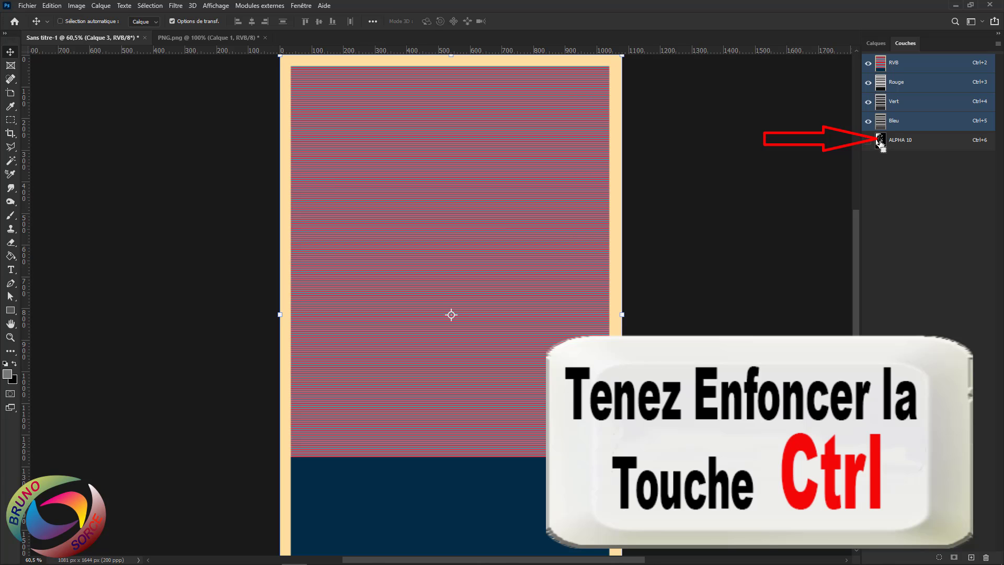
left_click(881, 140, "ctrl")
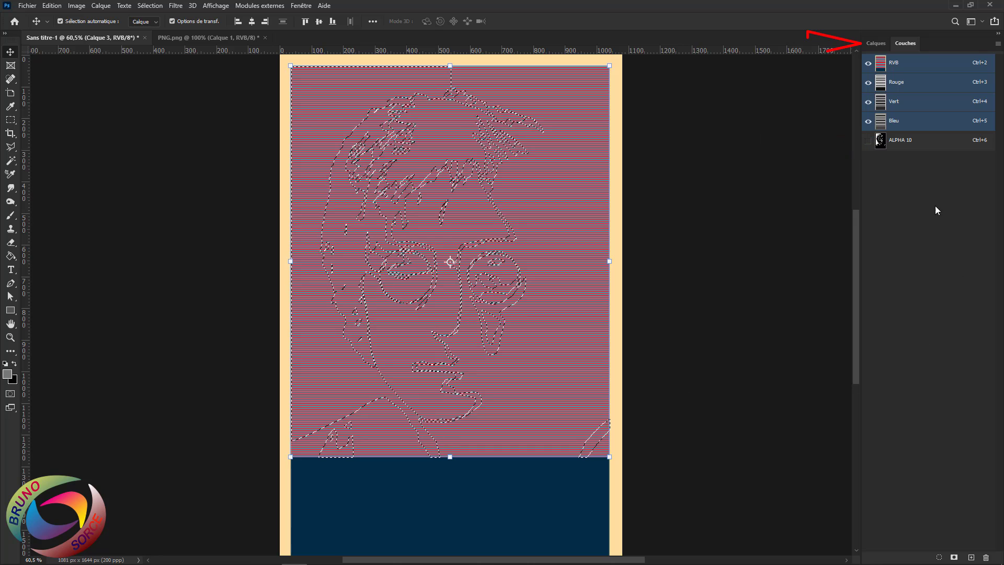
left_click(874, 44)
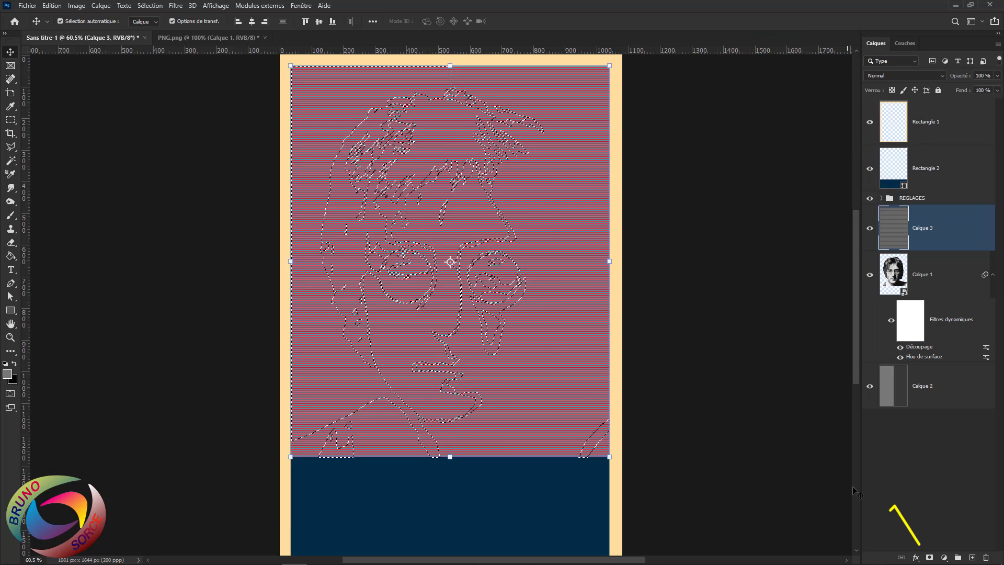
left_click(929, 557)
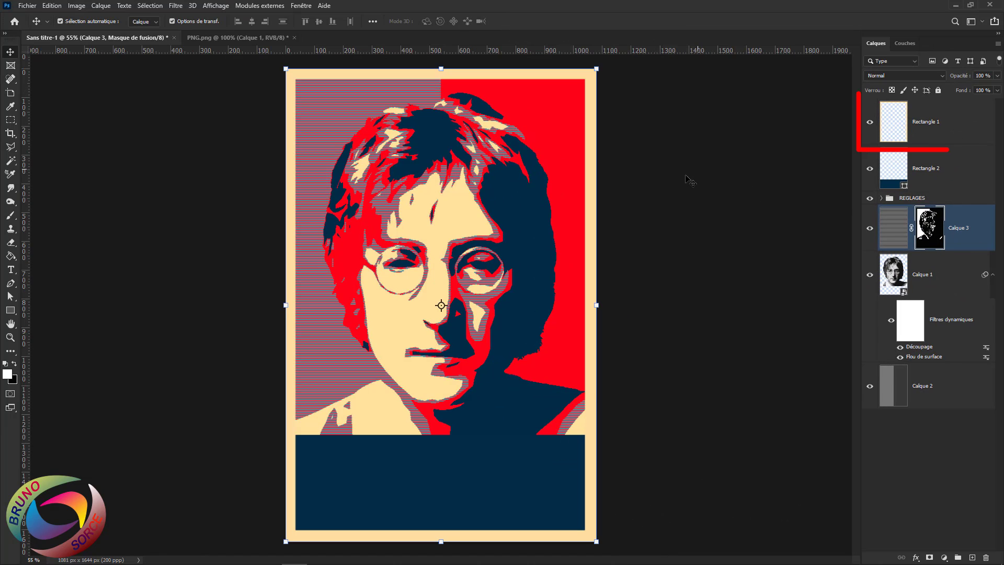
- Add the horizontal text LENNON in Arial Black, 54 pt, over the dark blue band, on a layer above Rectangle 1
left_click(953, 126)
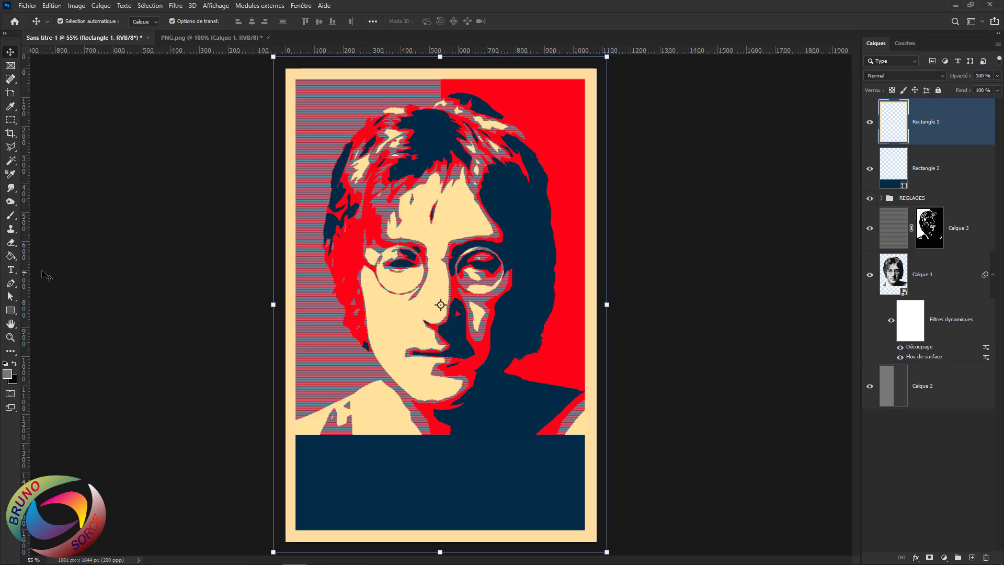
left_click(15, 270)
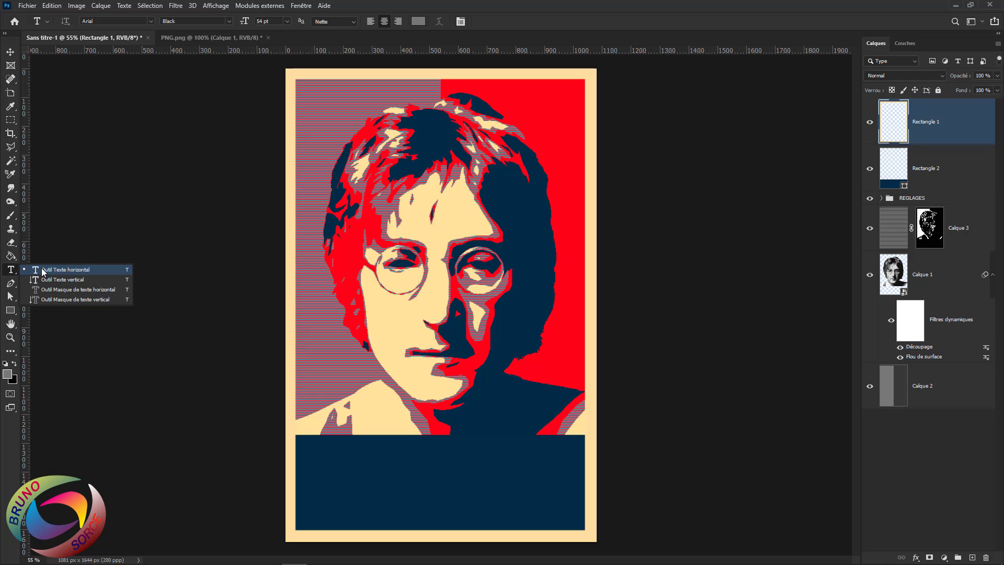
left_click(43, 270)
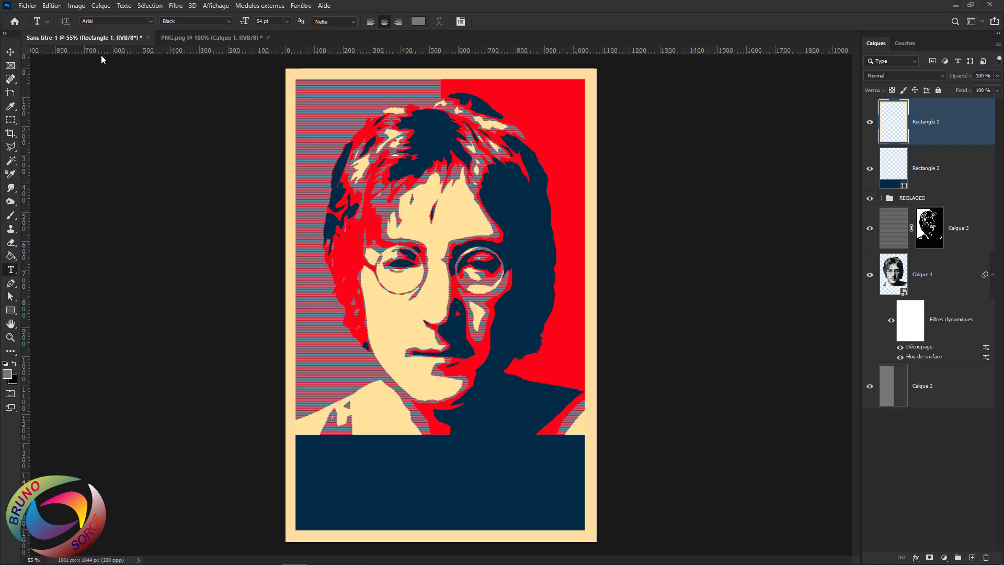
left_click(228, 21)
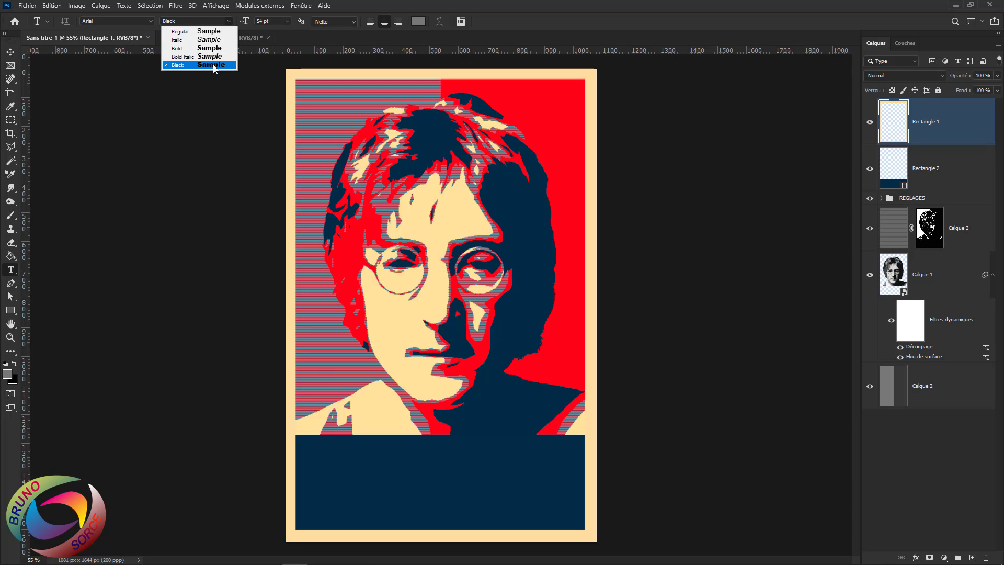
left_click(213, 66)
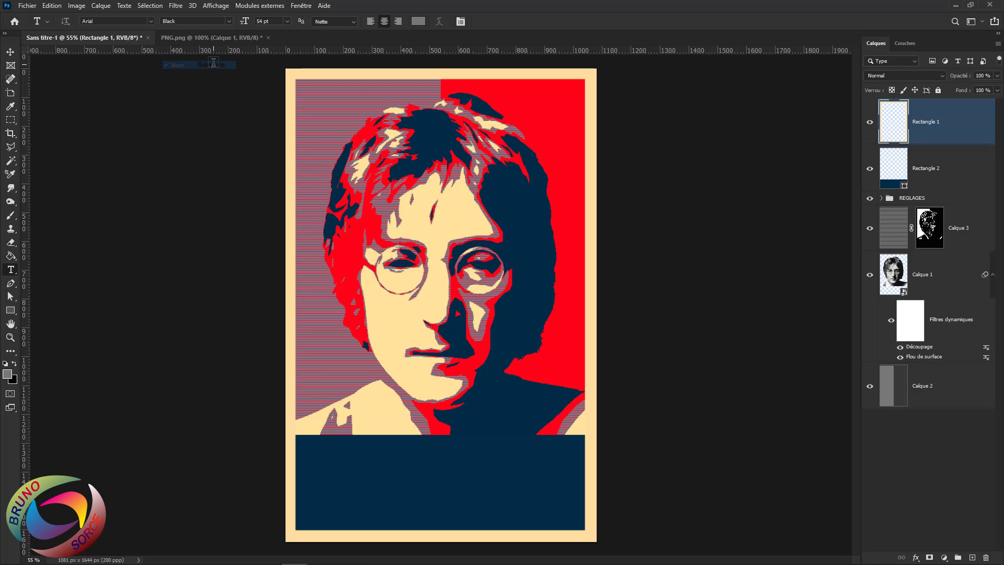
left_click(426, 459)
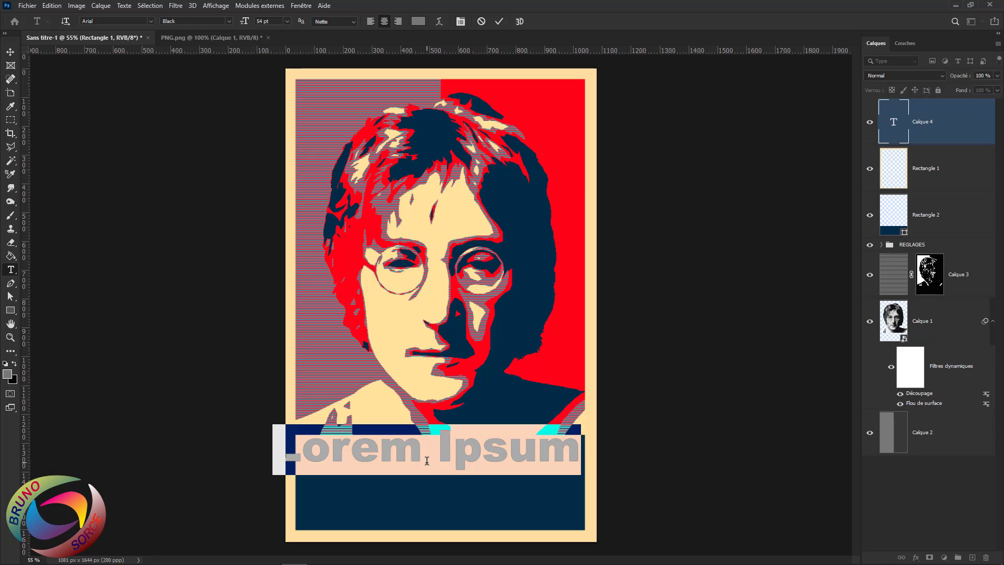
type("LENNON")
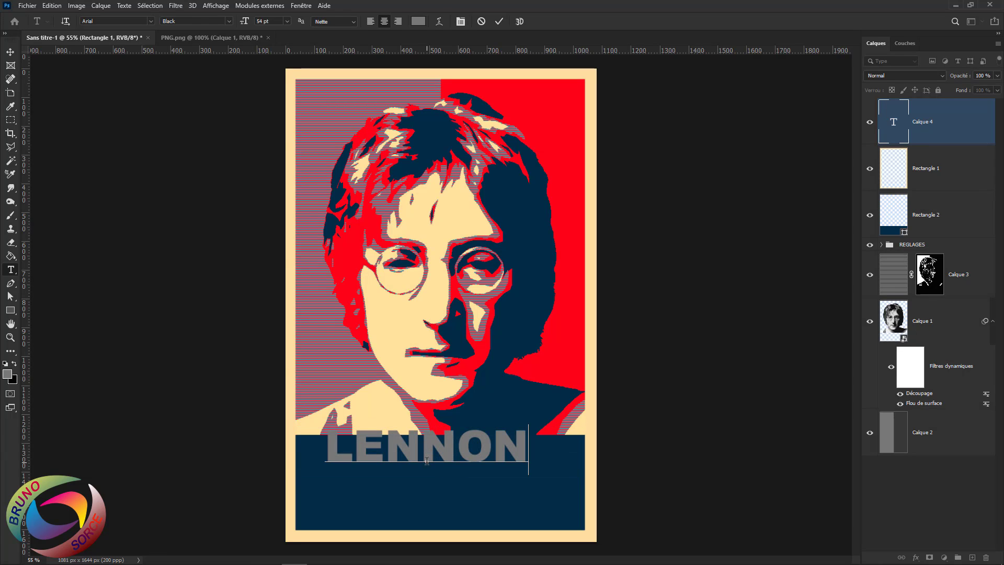
left_click(497, 23)
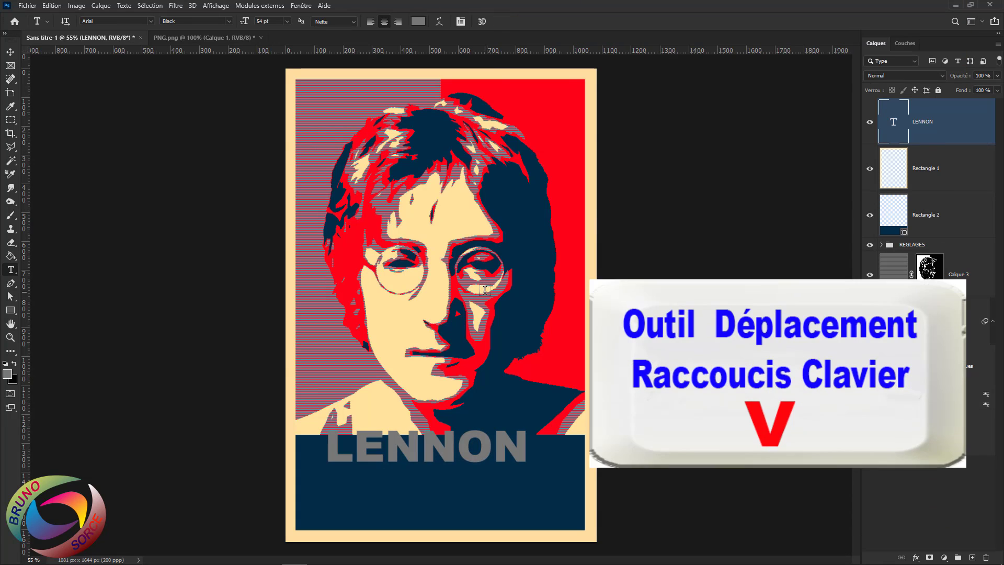
- Stretch the LENNON text to about 139% width and 203% height to fill the dark blue band, and deselect its layer
key("v")
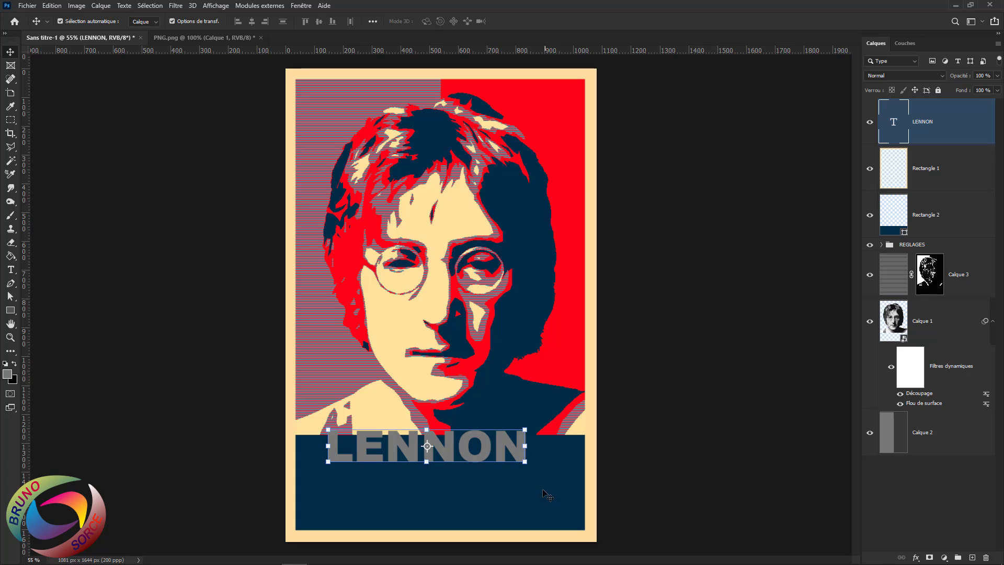
key("ctrl+t")
left_click_drag(524, 461, 581, 536)
left_click_drag(327, 485, 299, 486)
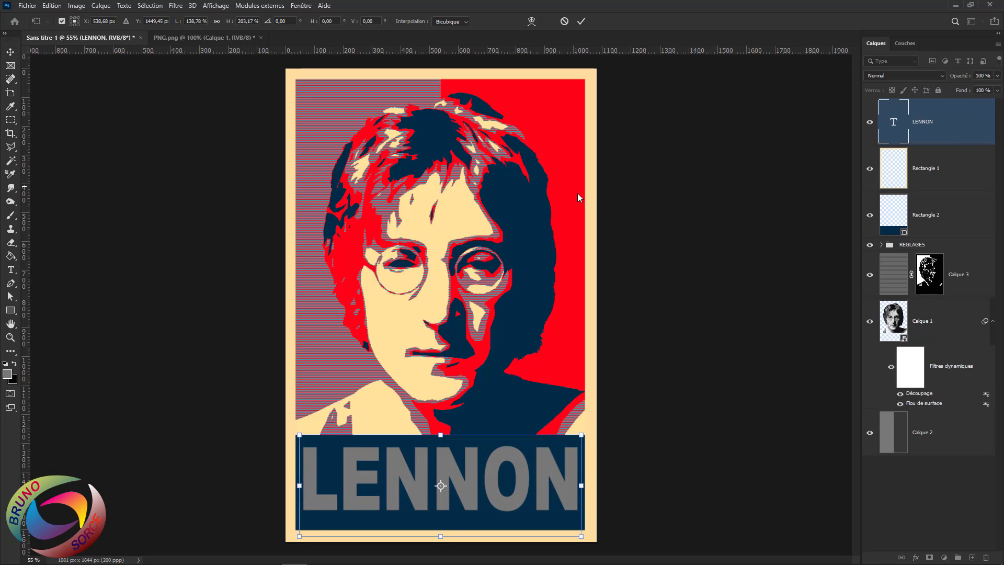
key("Return")
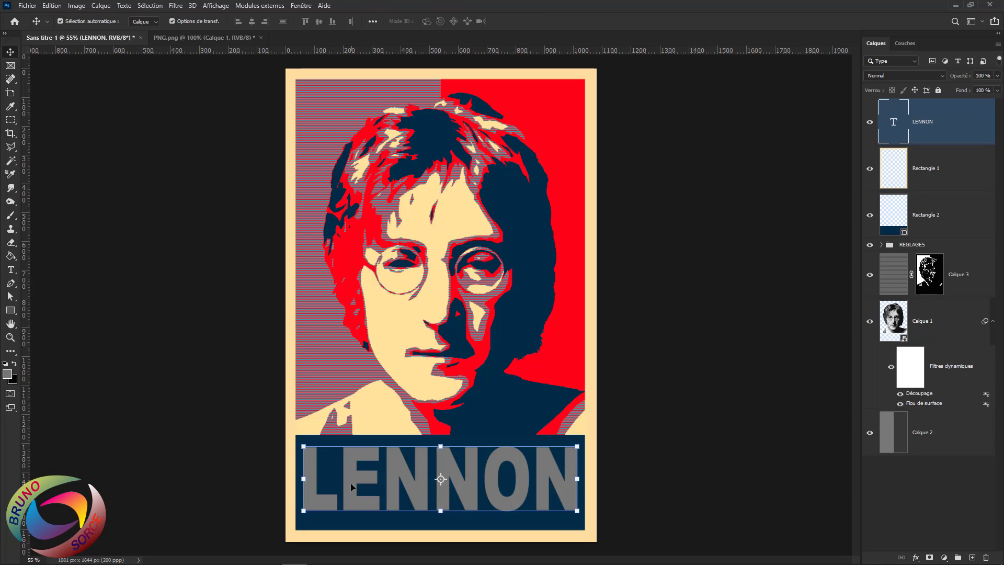
left_click(759, 426)
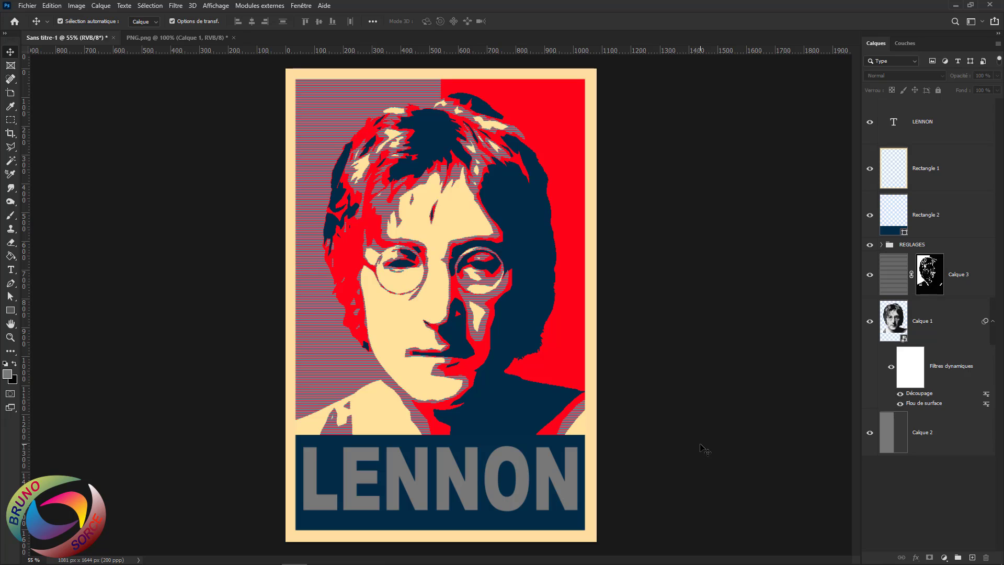